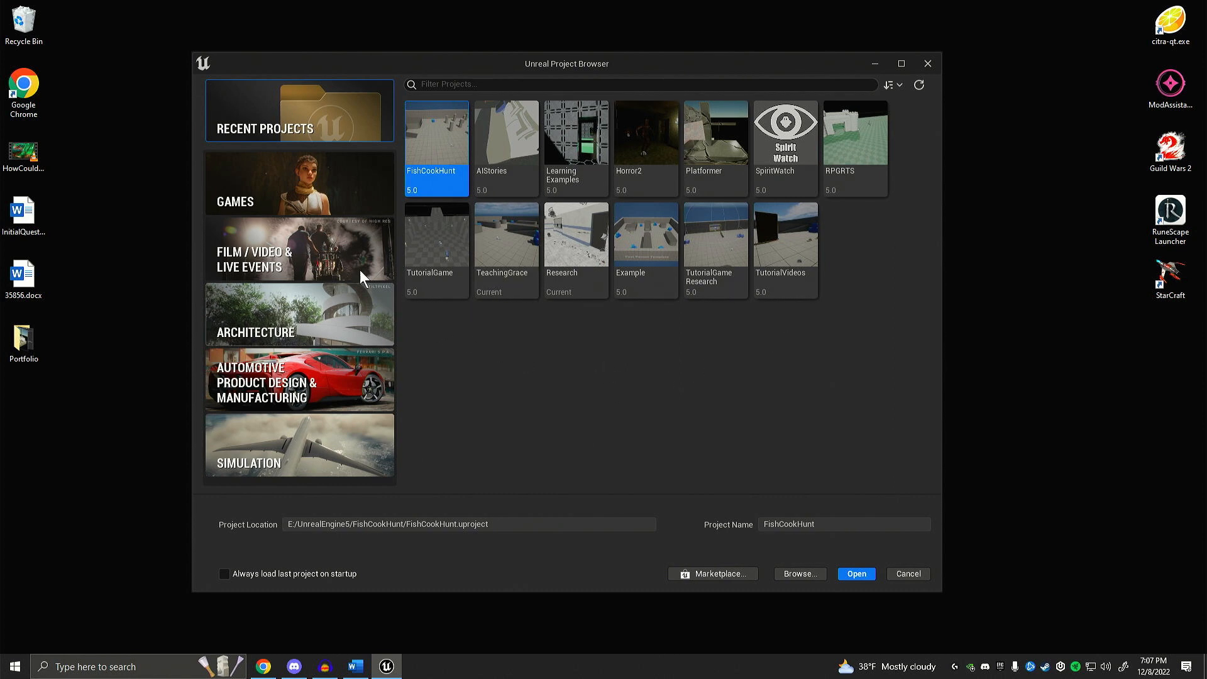
Step: Create a new Games project from the First Person template, named BeginnerTutorial
{"action": "left_click", "coordinate": [294, 183]}
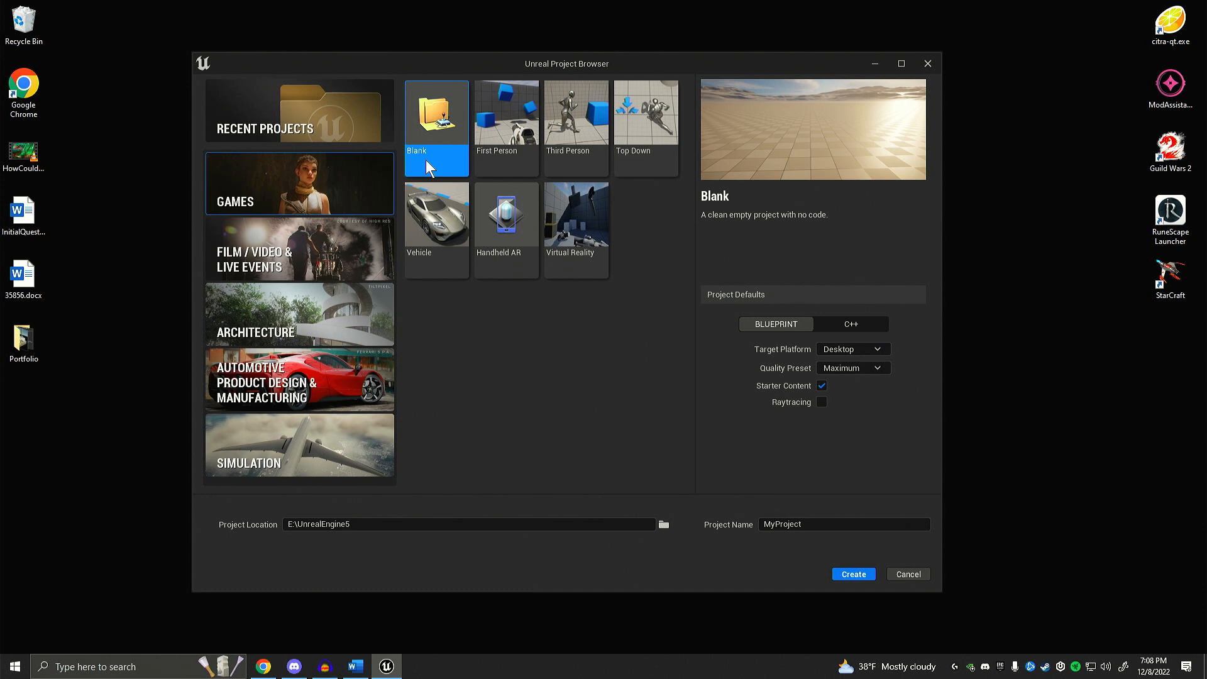
{"action": "left_click", "coordinate": [511, 170]}
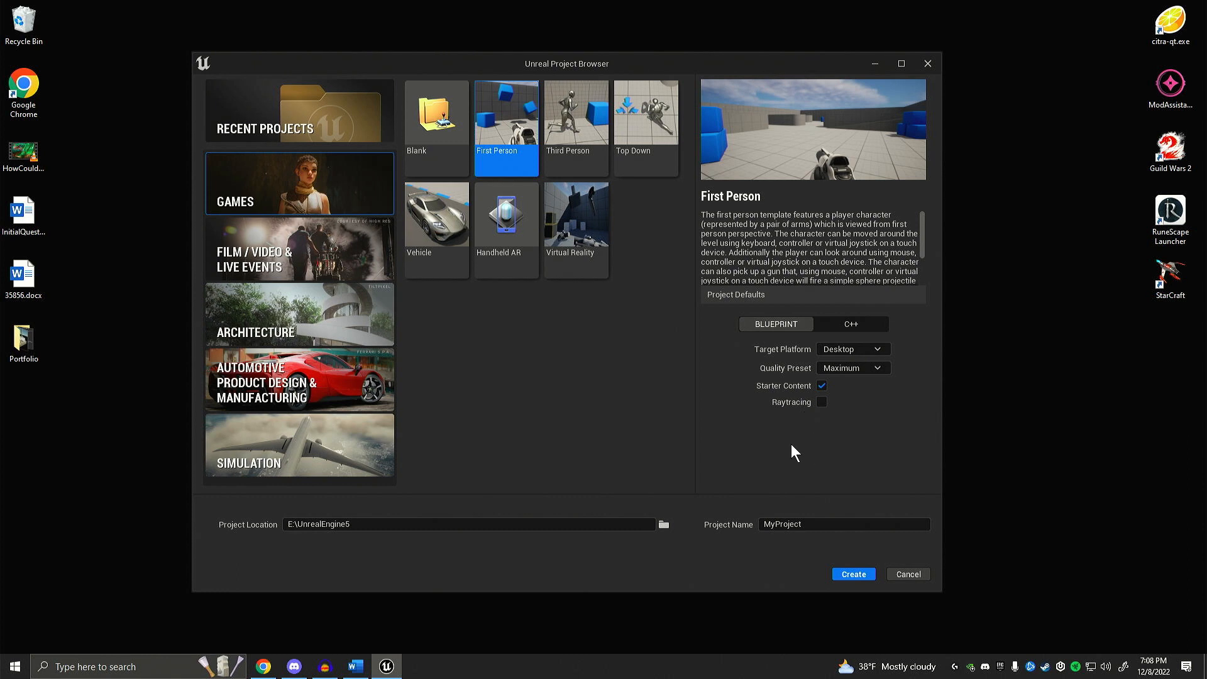
{"action": "left_click", "coordinate": [835, 529]}
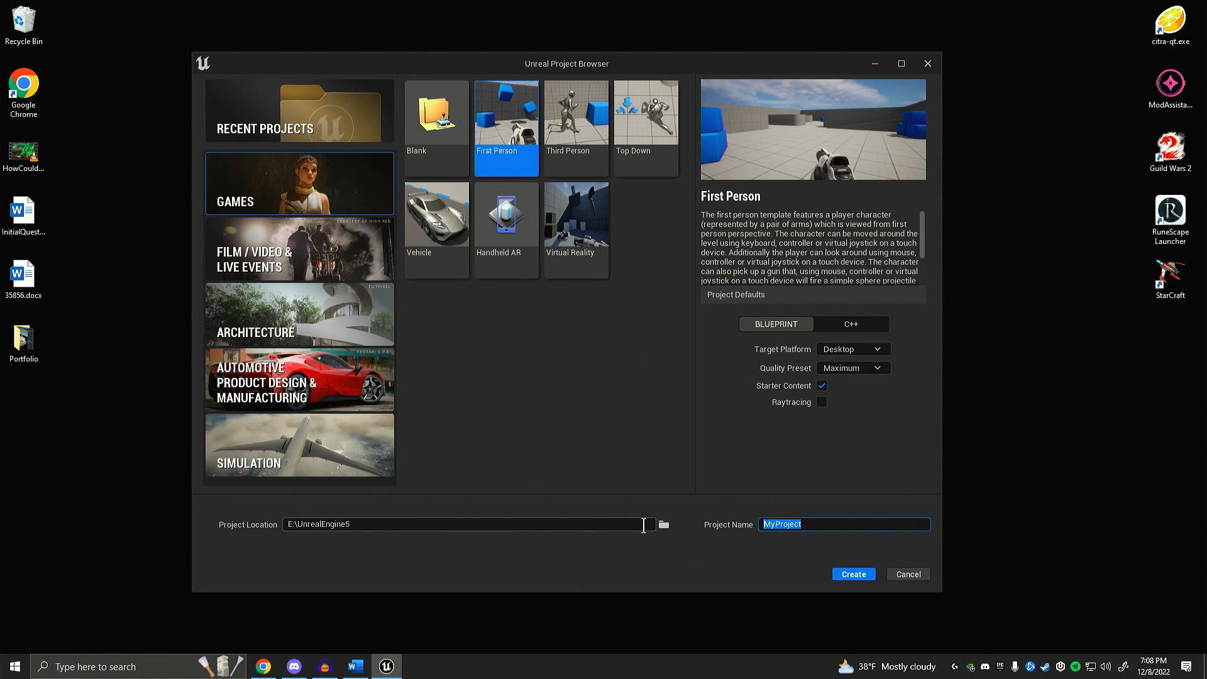
{"action": "key", "text": "BackSpace"}
{"action": "type", "text": "BeginnerTutorial"}
{"action": "left_click", "coordinate": [853, 574]}
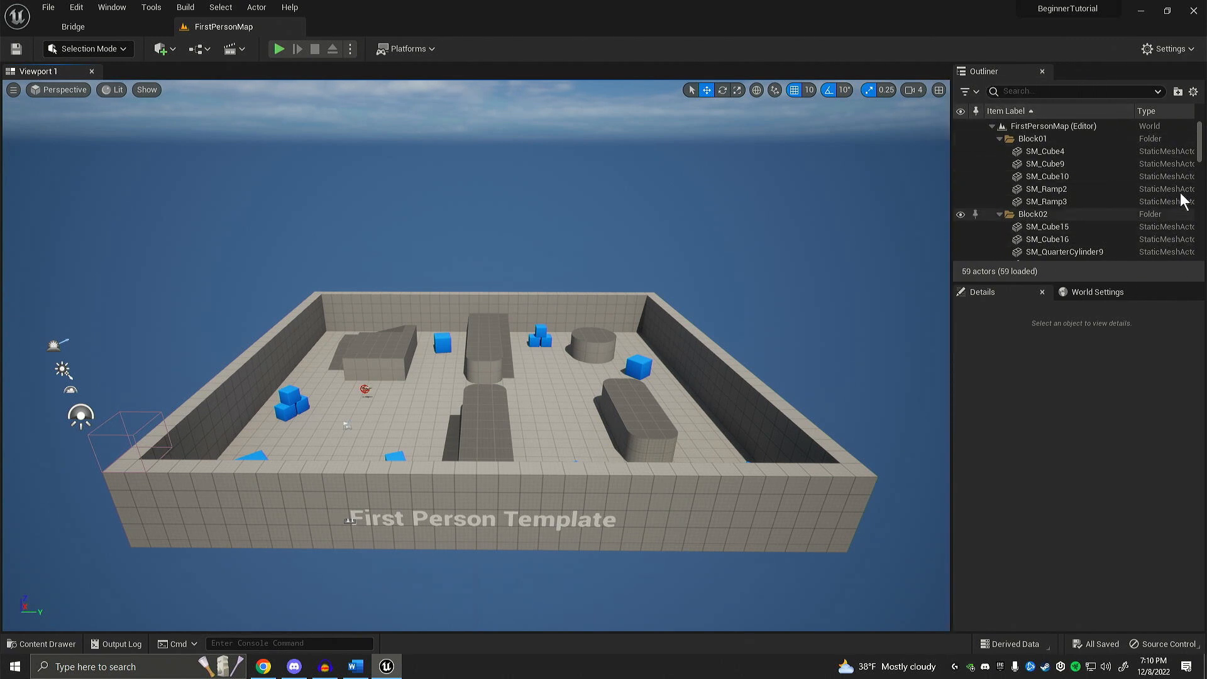
Step: Select SM_Cube4 in the Block01 folder and focus the viewport on it
{"action": "mouse_move", "coordinate": [1199, 144]}
{"action": "left_mouse_down"}
{"action": "mouse_move", "coordinate": [1197, 202]}
{"action": "mouse_move", "coordinate": [1198, 129]}
{"action": "left_mouse_up"}
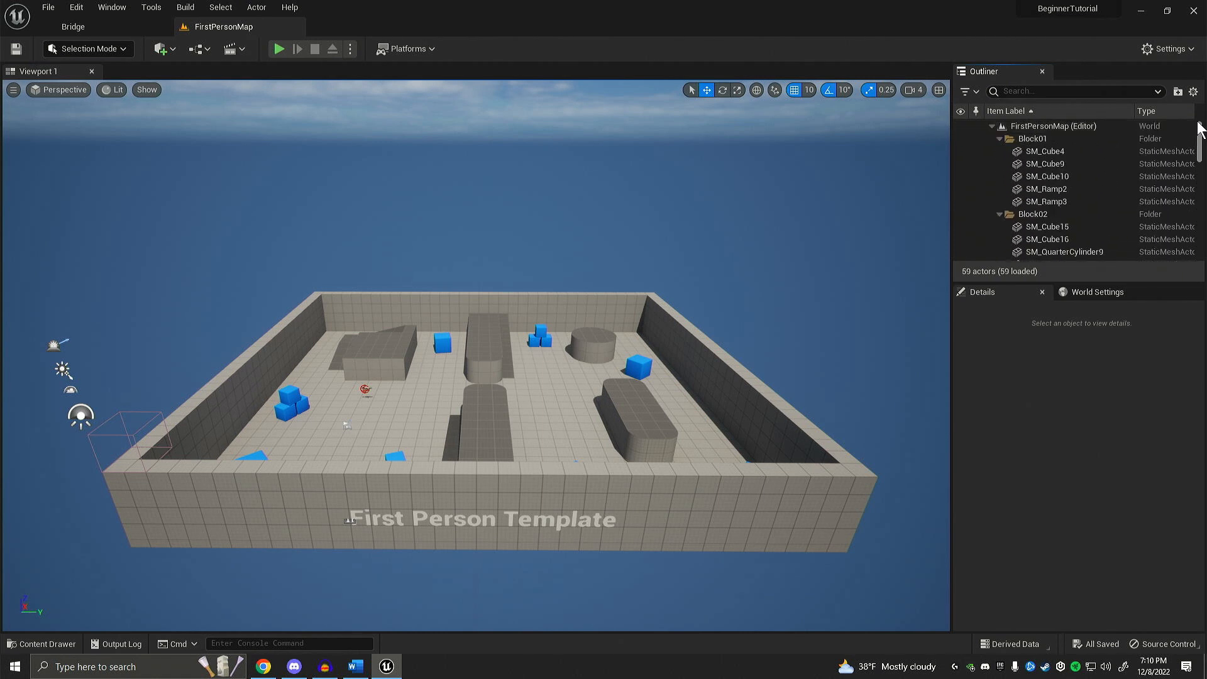
{"action": "left_click", "coordinate": [1045, 152]}
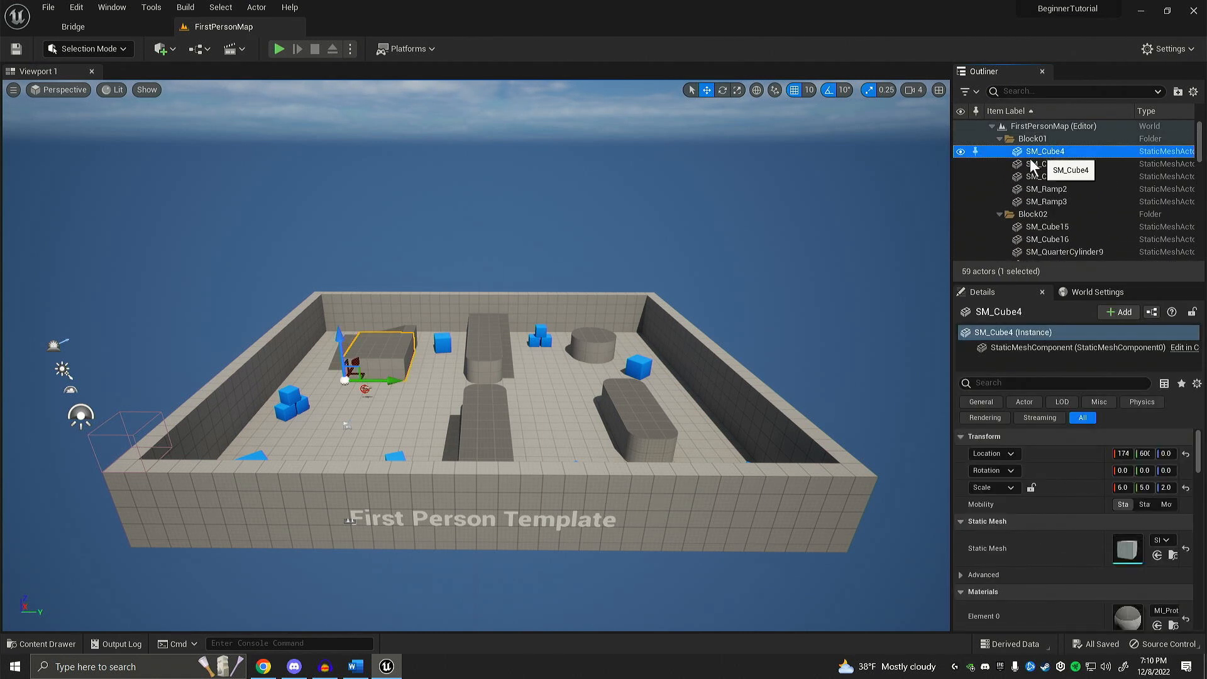
{"action": "key", "text": "f"}
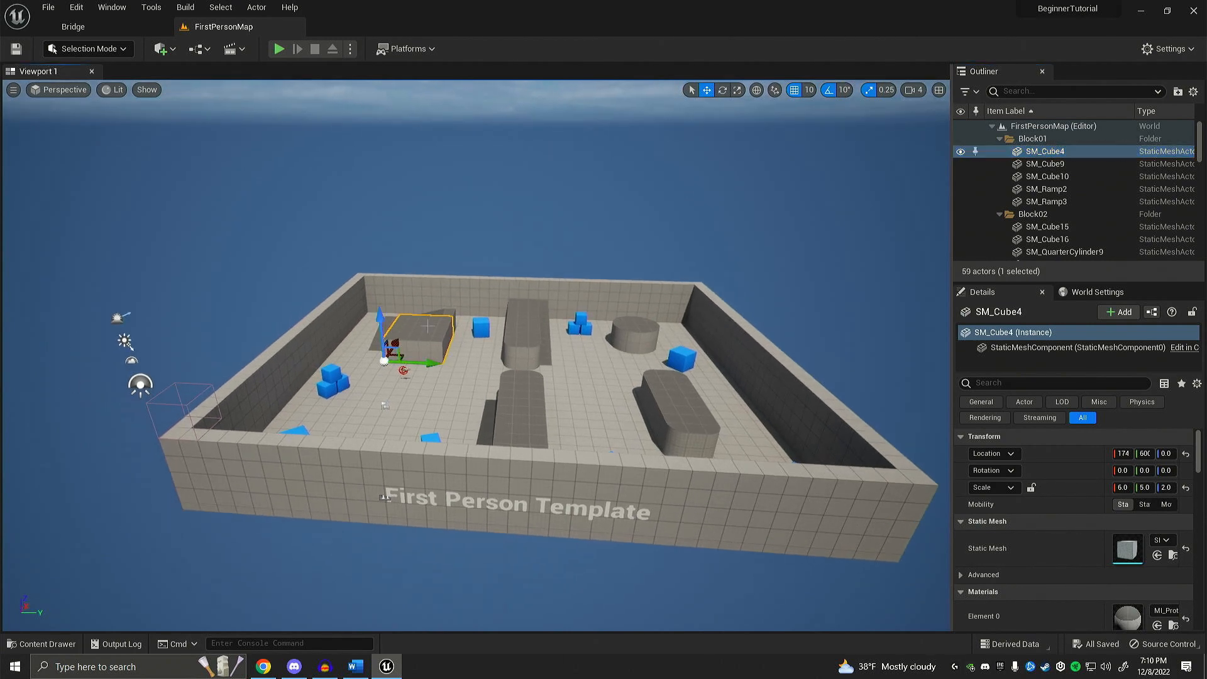
{"action": "right_click_drag", "start_coordinate": [545, 242], "coordinate": [549, 241]}
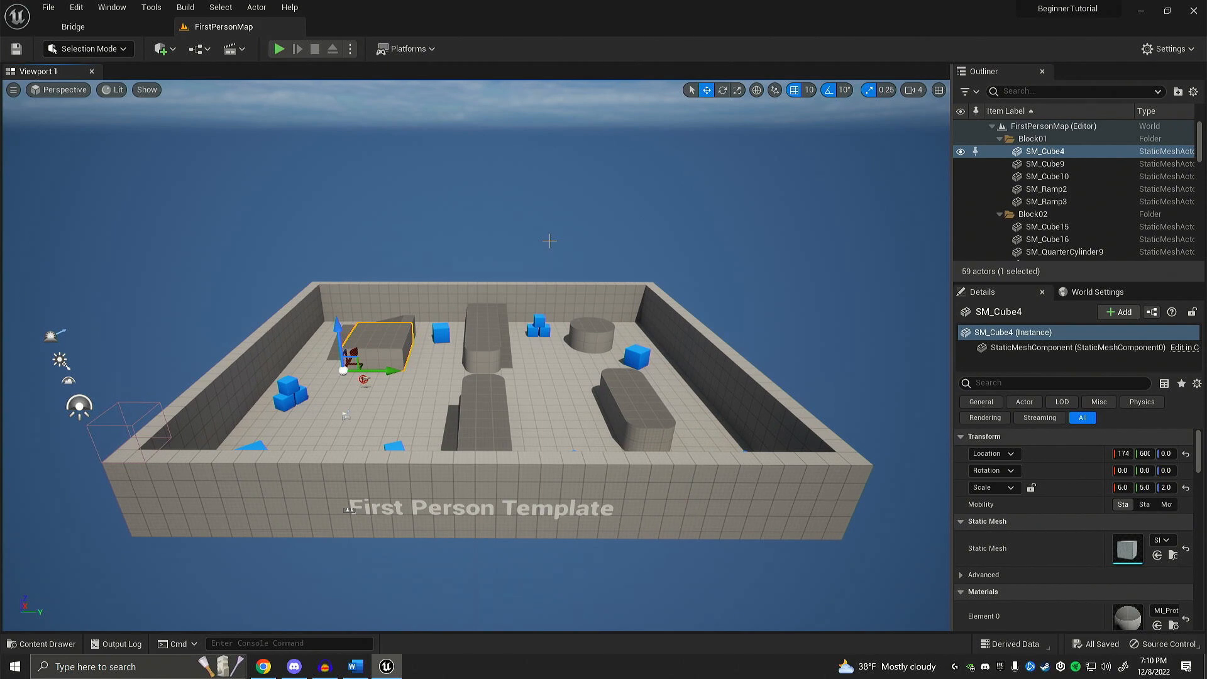
{"action": "key", "text": "f"}
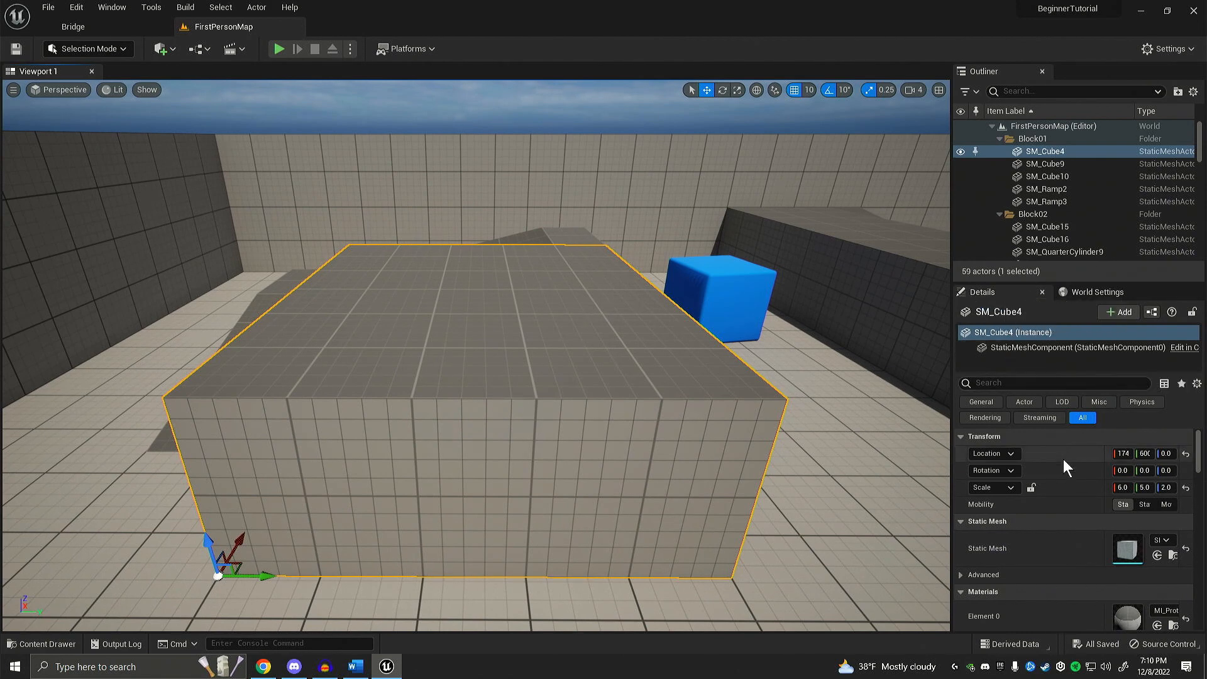
Step: Look through SM_Cube4's properties and turn off Cast Shadow in its Lighting settings
{"action": "scroll", "coordinate": [1062, 460], "scroll_direction": "down", "scroll_amount": 1}
{"action": "scroll", "coordinate": [1060, 460], "scroll_direction": "down", "scroll_amount": 8}
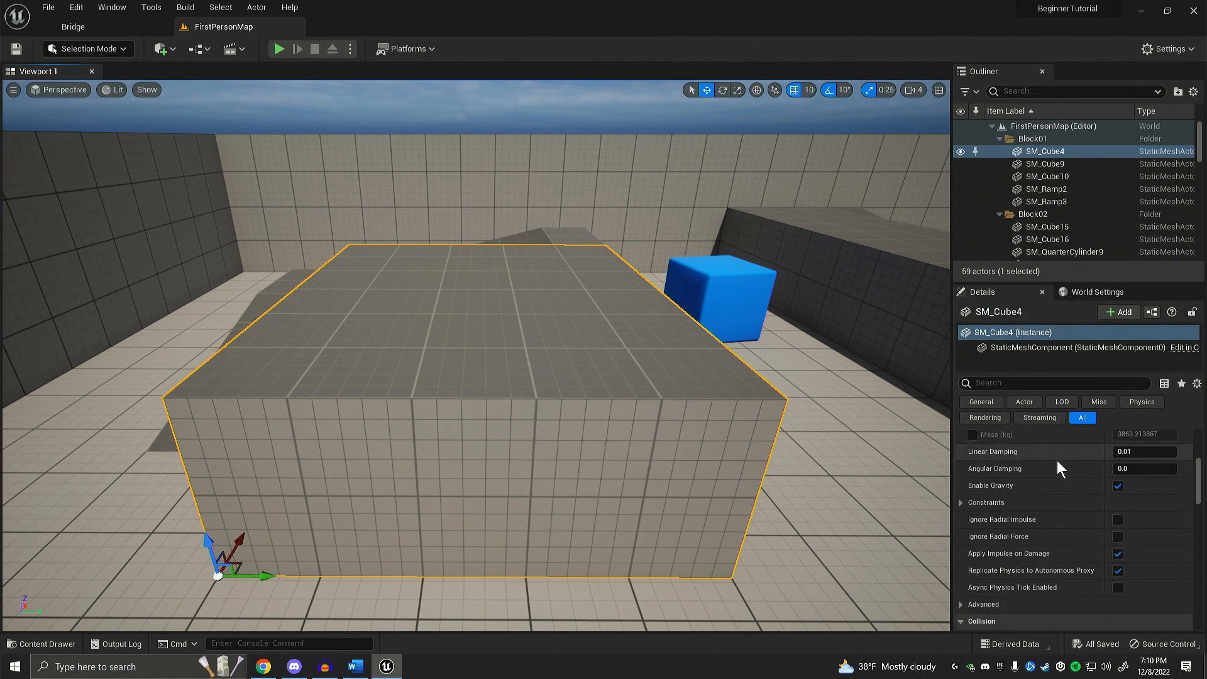
{"action": "scroll", "coordinate": [1057, 460], "scroll_direction": "down", "scroll_amount": 10}
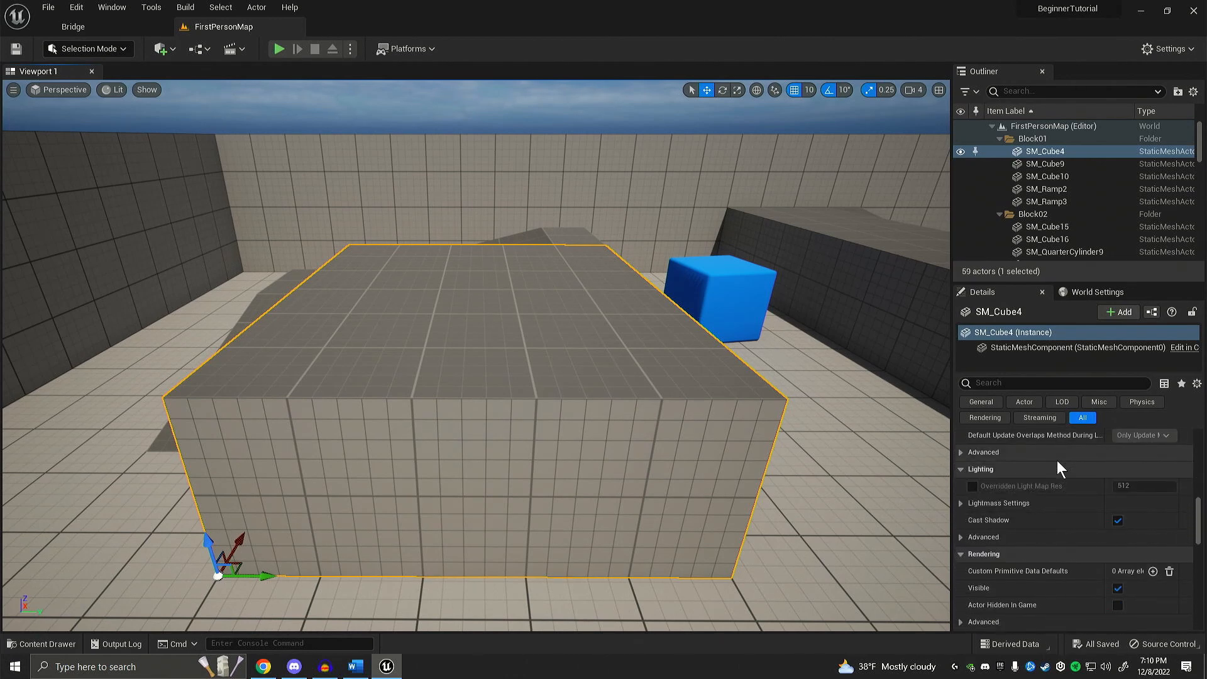
{"action": "scroll", "coordinate": [1056, 480], "scroll_direction": "down", "scroll_amount": 2}
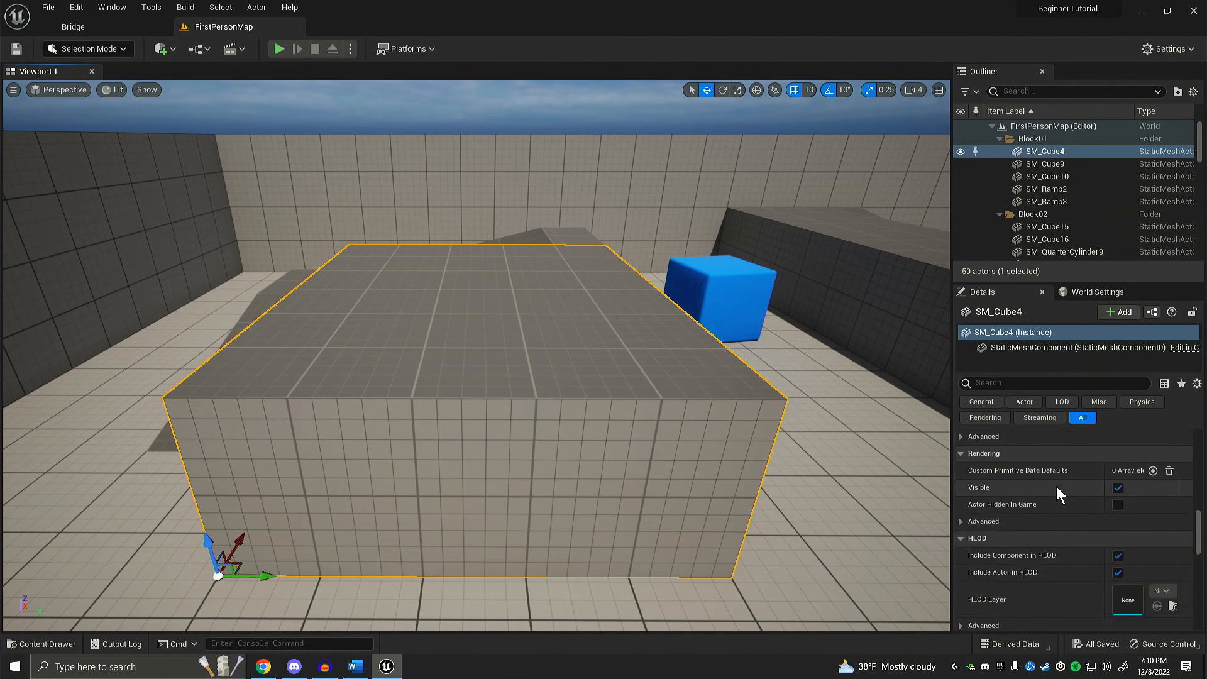
{"action": "scroll", "coordinate": [1056, 485], "scroll_direction": "down", "scroll_amount": 2}
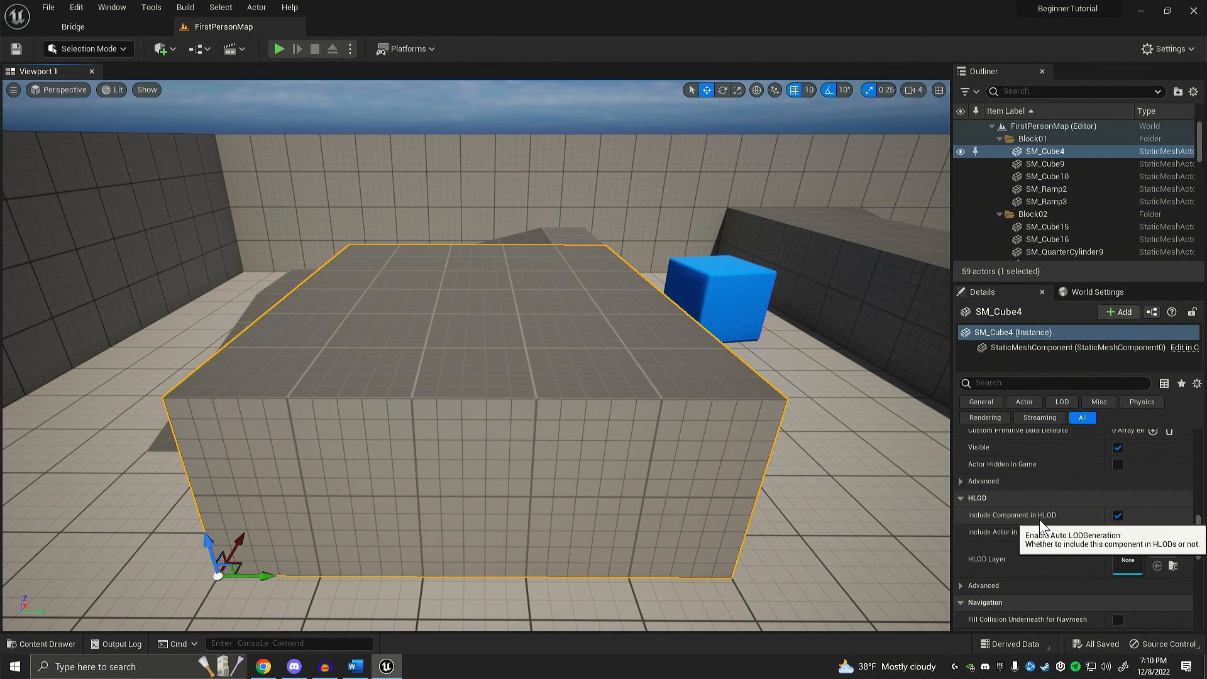
{"action": "scroll", "coordinate": [1039, 519], "scroll_direction": "down", "scroll_amount": 5}
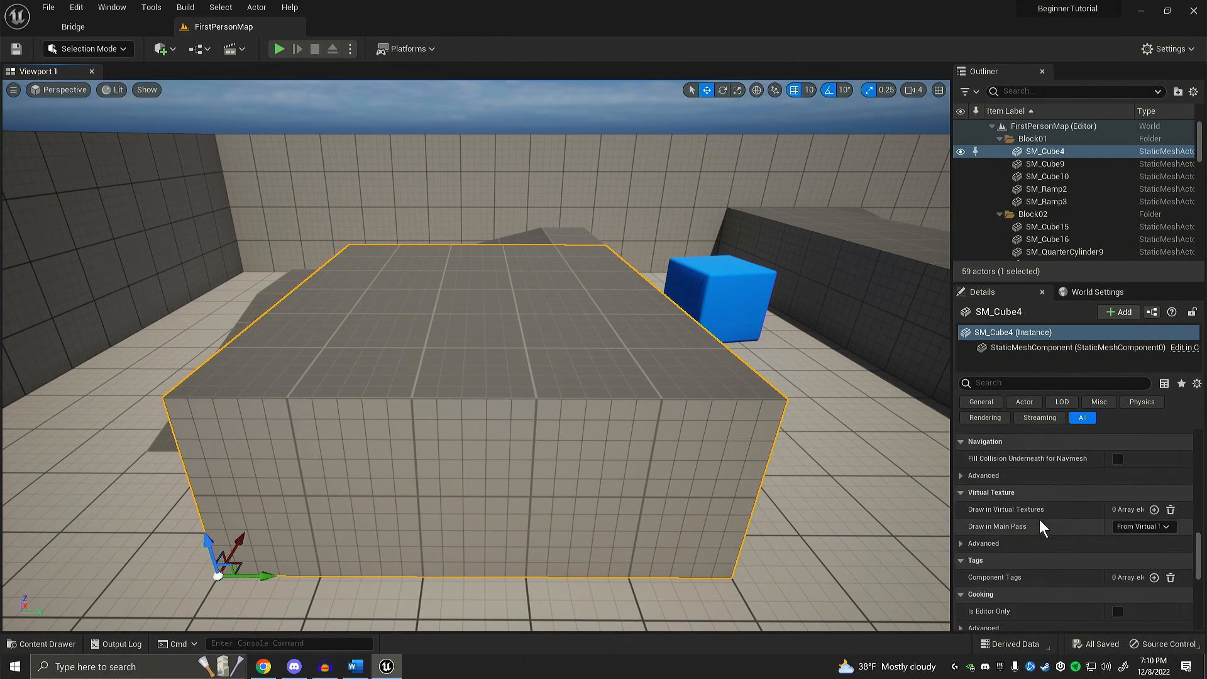
{"action": "scroll", "coordinate": [1039, 519], "scroll_direction": "up", "scroll_amount": 5}
{"action": "scroll", "coordinate": [1038, 519], "scroll_direction": "up", "scroll_amount": 3}
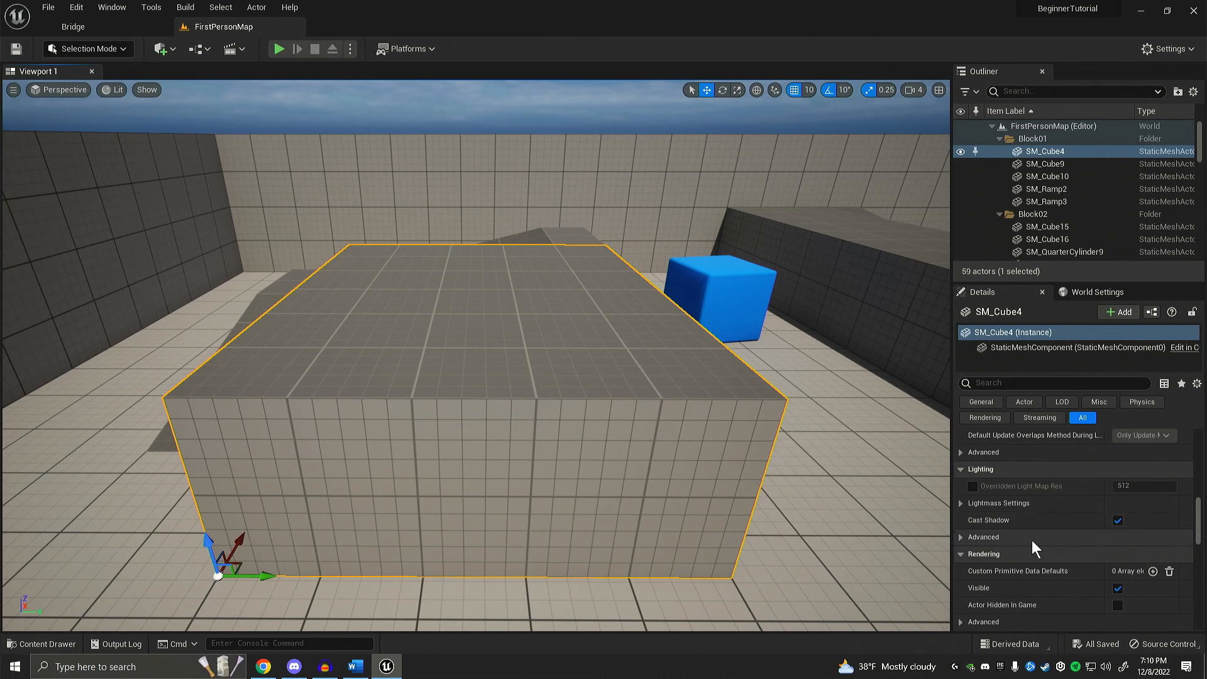
{"action": "left_click", "coordinate": [1117, 519]}
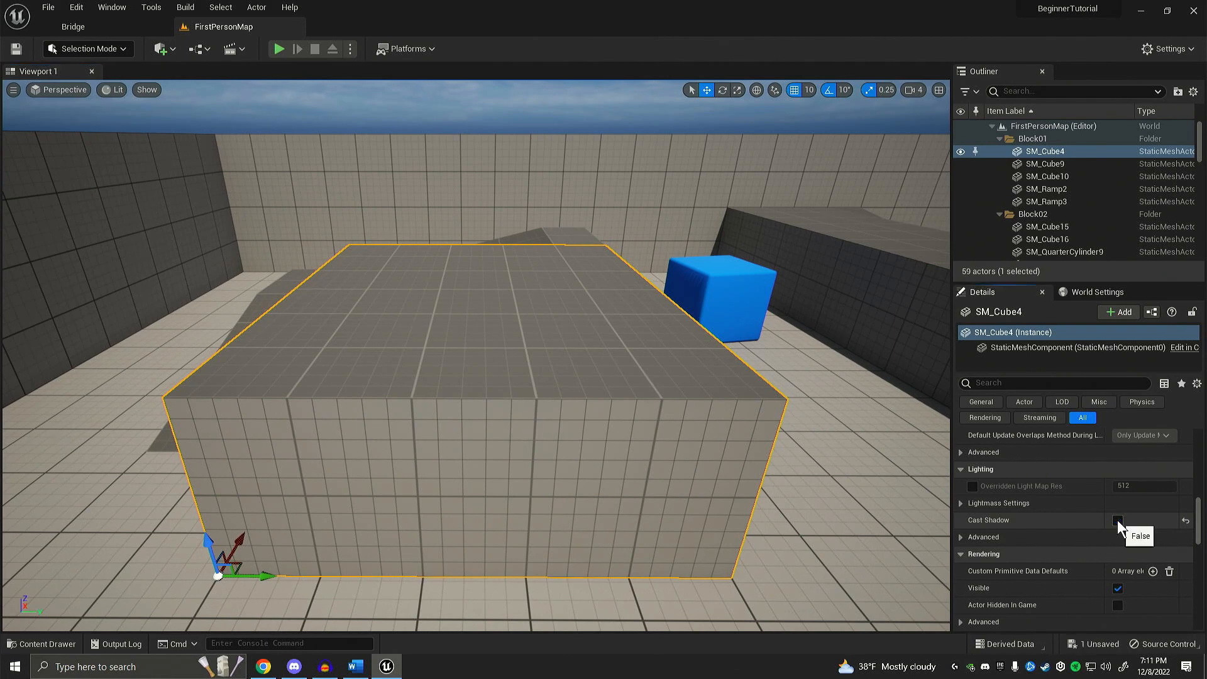
{"action": "scroll", "coordinate": [1028, 520], "scroll_direction": "up", "scroll_amount": 5}
{"action": "scroll", "coordinate": [1025, 522], "scroll_direction": "up", "scroll_amount": 8}
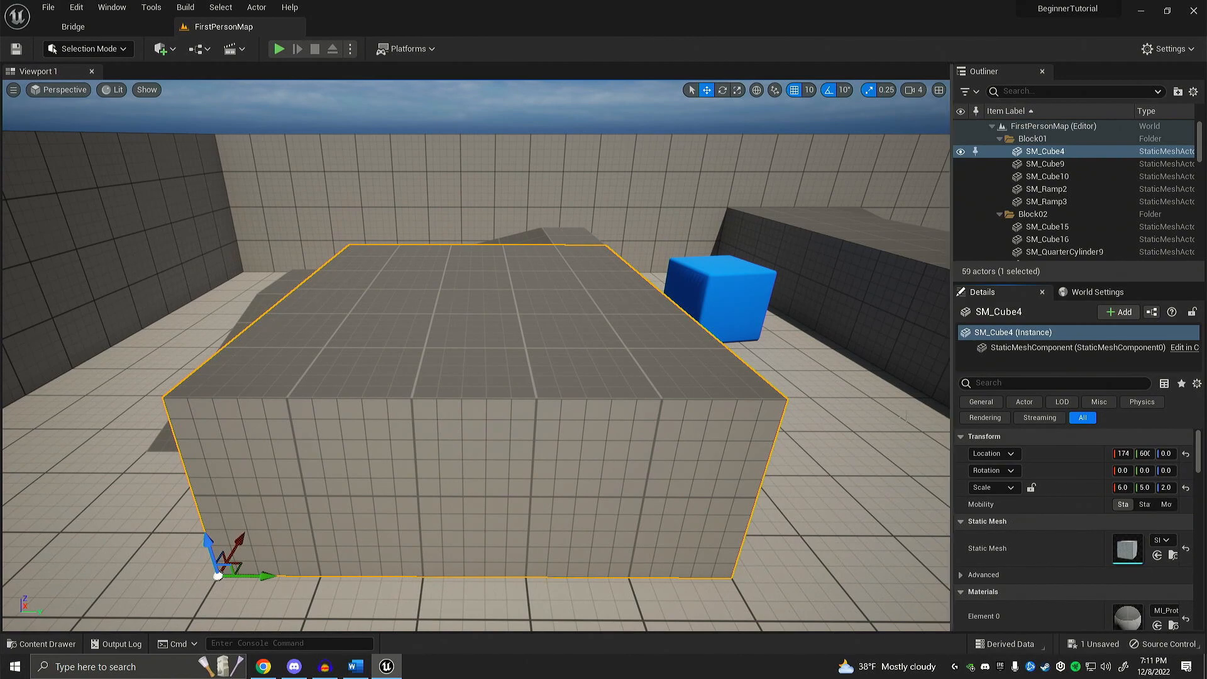
Step: Pull the viewport back from SM_Cube4 to an elevated overview of the arena
{"action": "right_click_drag", "start_coordinate": [729, 236], "coordinate": [745, 246]}
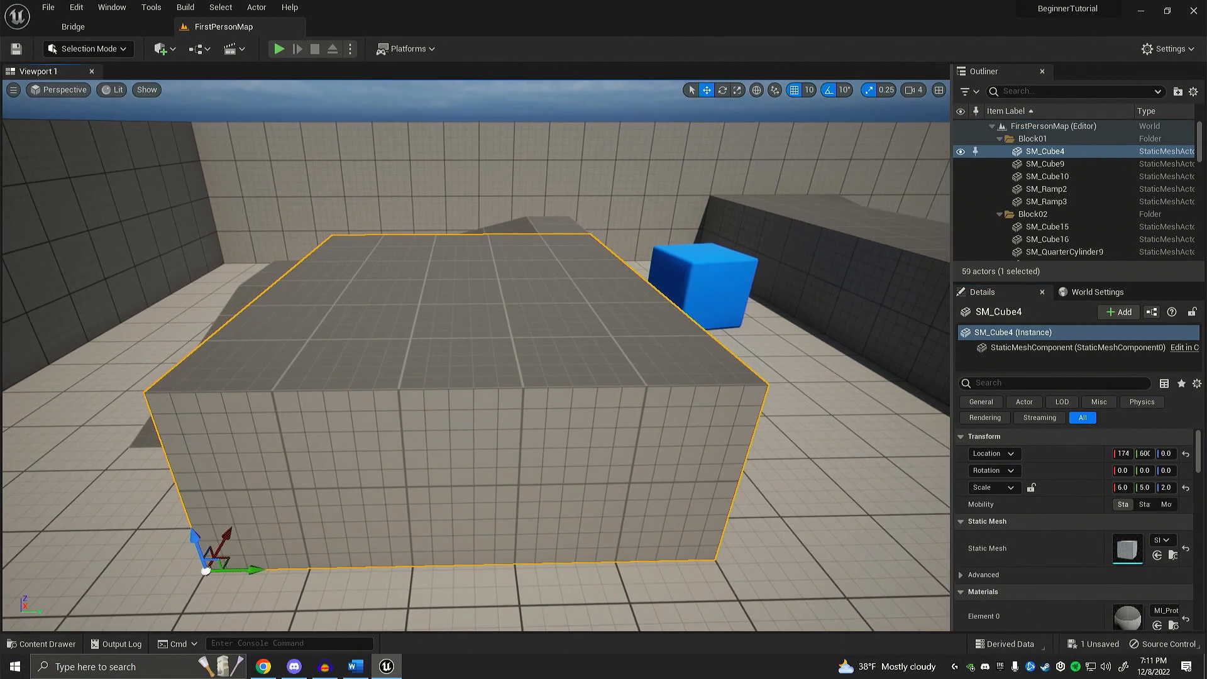
{"action": "scroll", "coordinate": [433, 542], "scroll_direction": "down", "scroll_amount": 10}
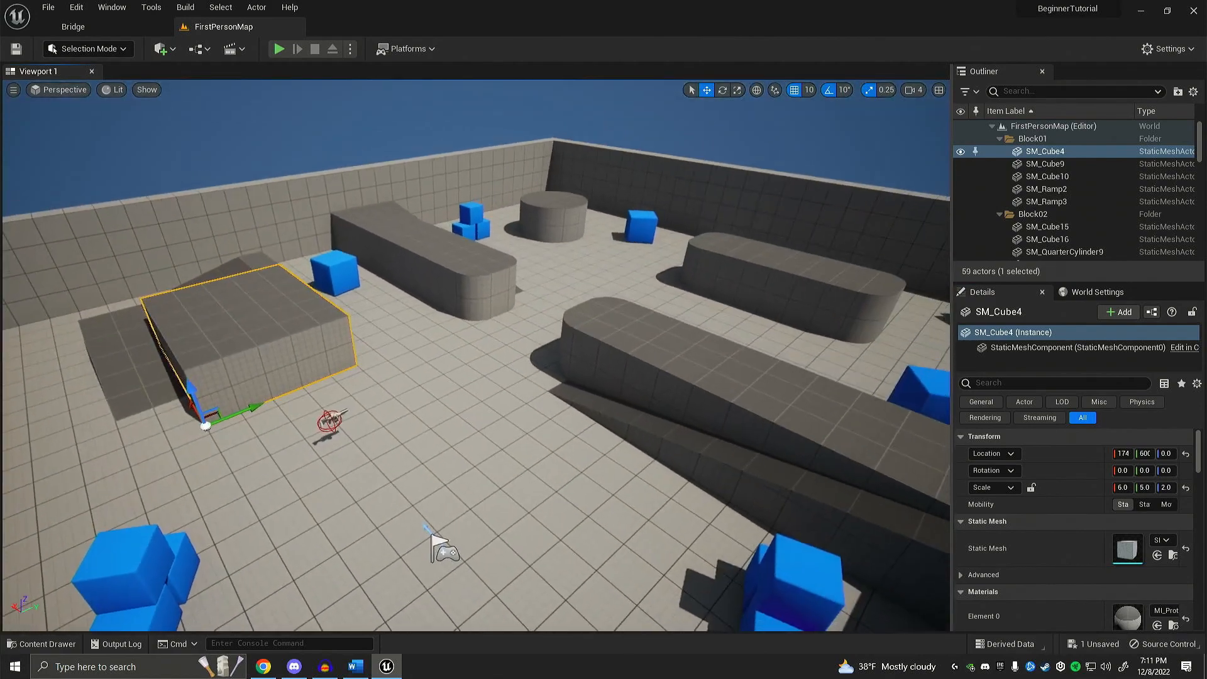
{"action": "right_click_drag", "start_coordinate": [657, 250], "coordinate": [666, 229]}
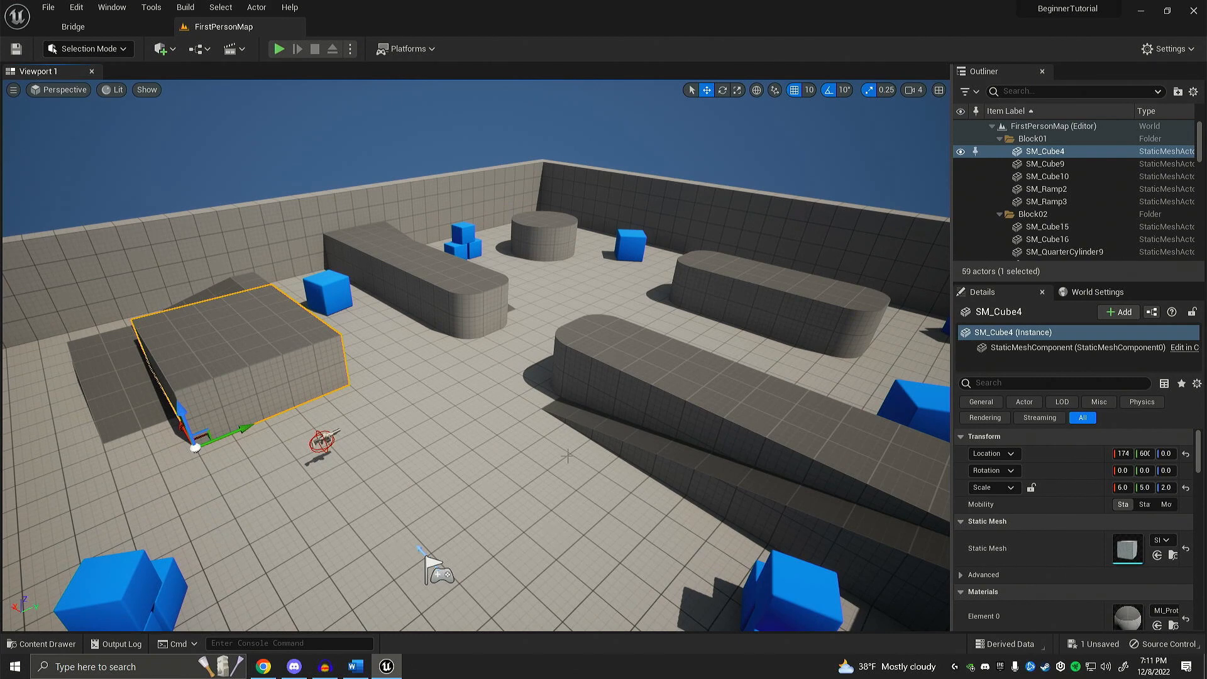
{"action": "right_click_drag", "start_coordinate": [746, 406], "coordinate": [751, 402]}
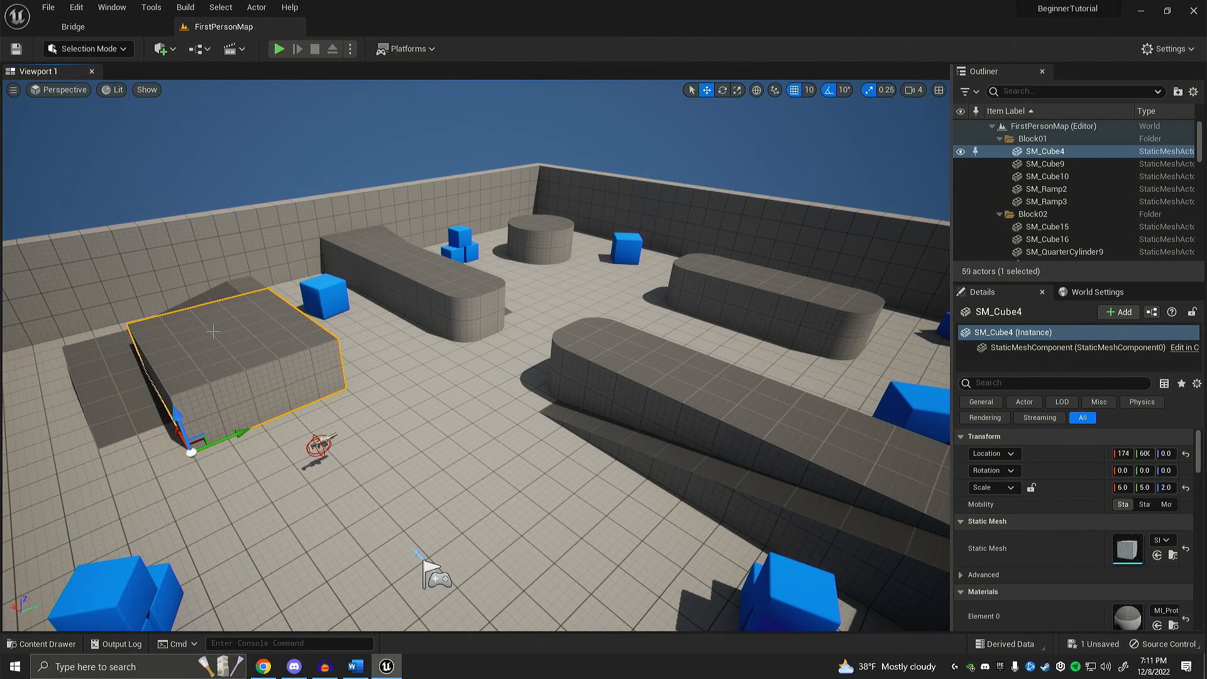
{"action": "key", "text": "ctrl+space"}
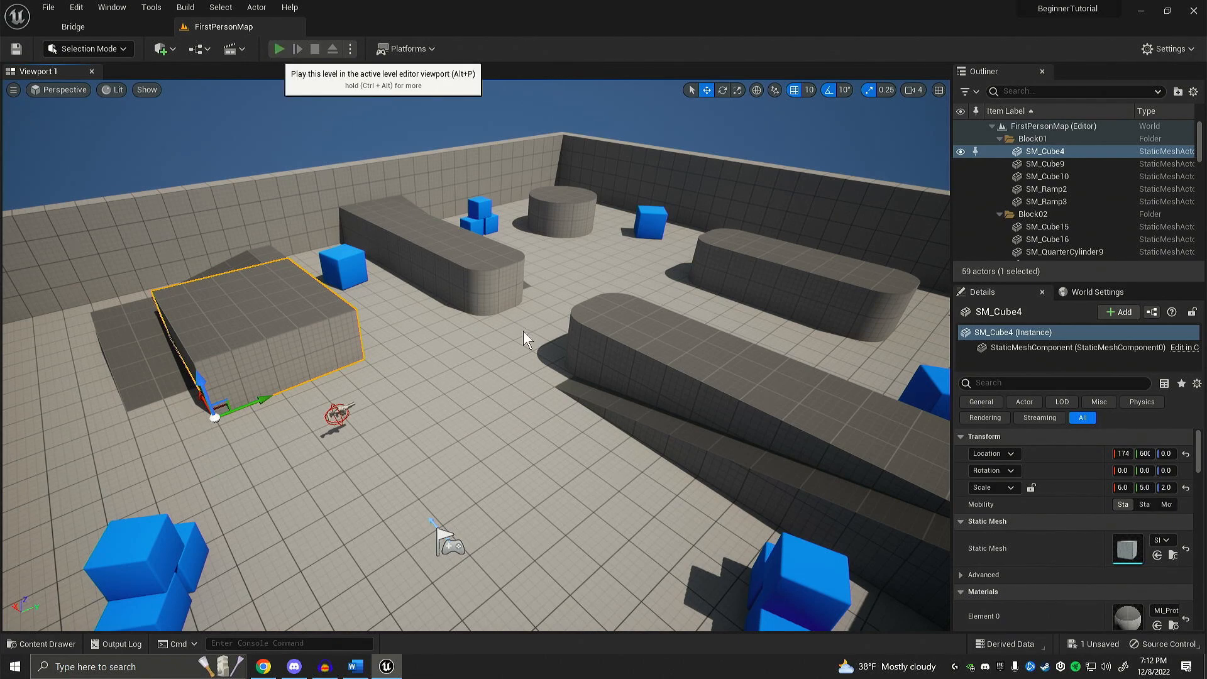
Step: Play-test the level by walking around the arena, picking up the rifle and firing it, and end the play session
{"action": "key", "text": "alt+p"}
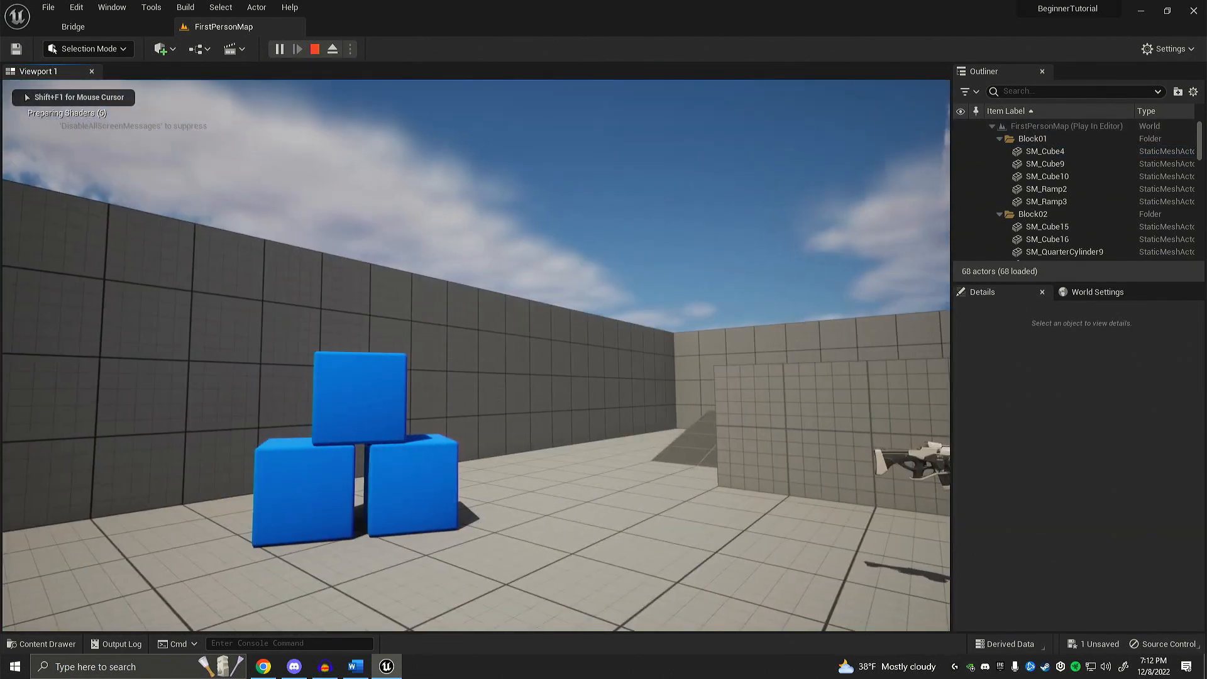
{"action": "key", "text": "w"}
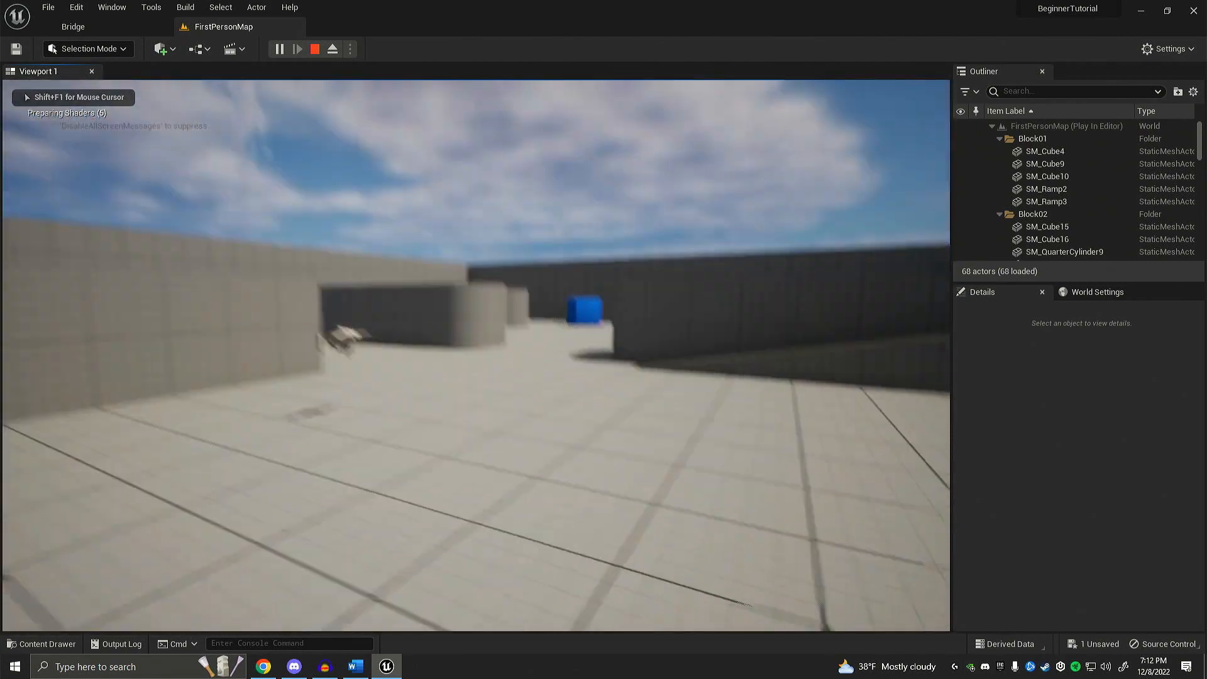
{"action": "key", "text": "w"}
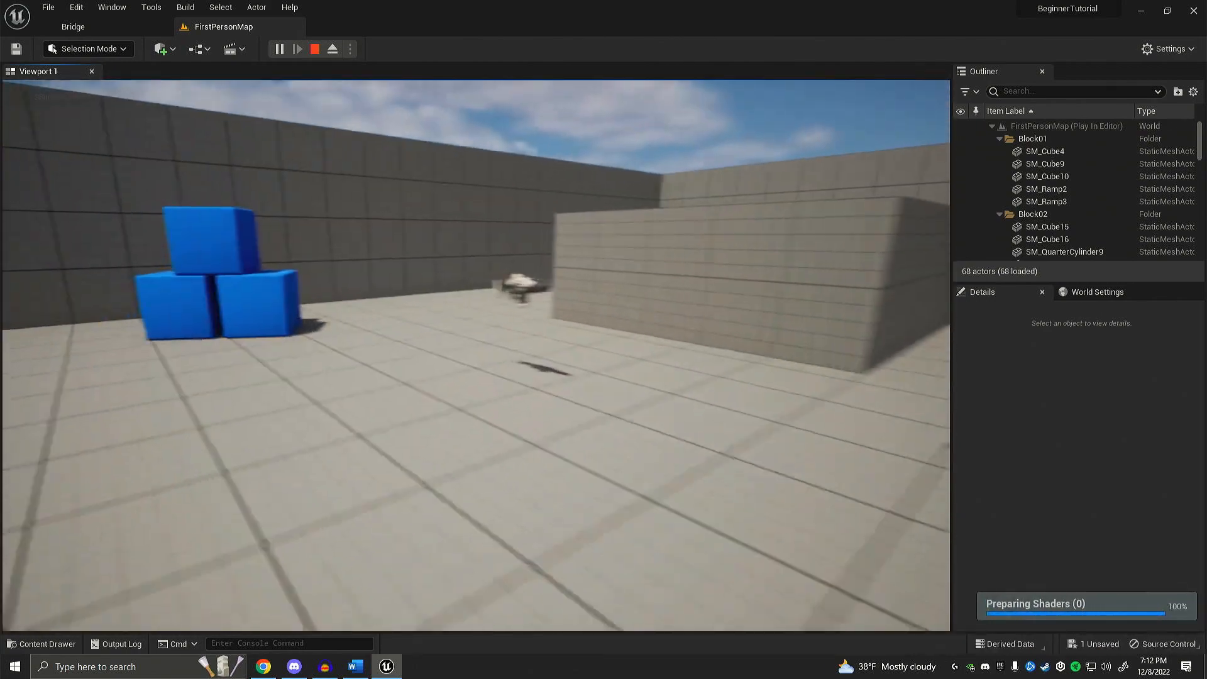
{"action": "key", "text": "w"}
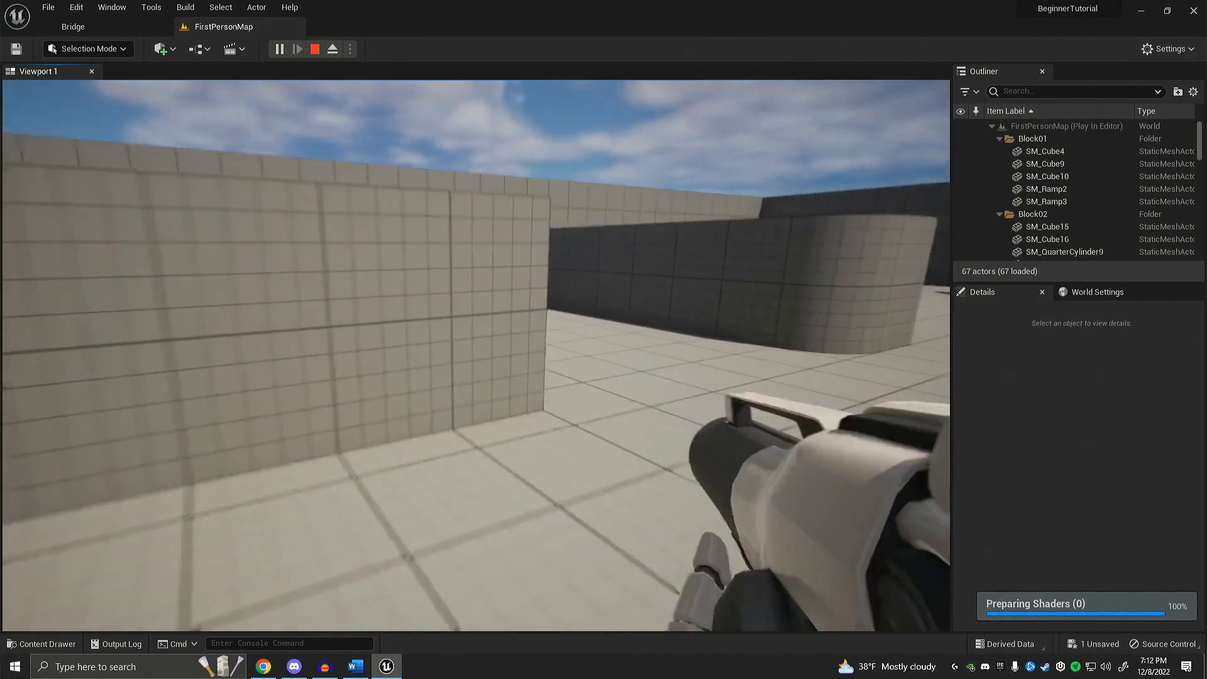
{"action": "key", "text": "w"}
{"action": "left_click", "coordinate": [476, 355]}
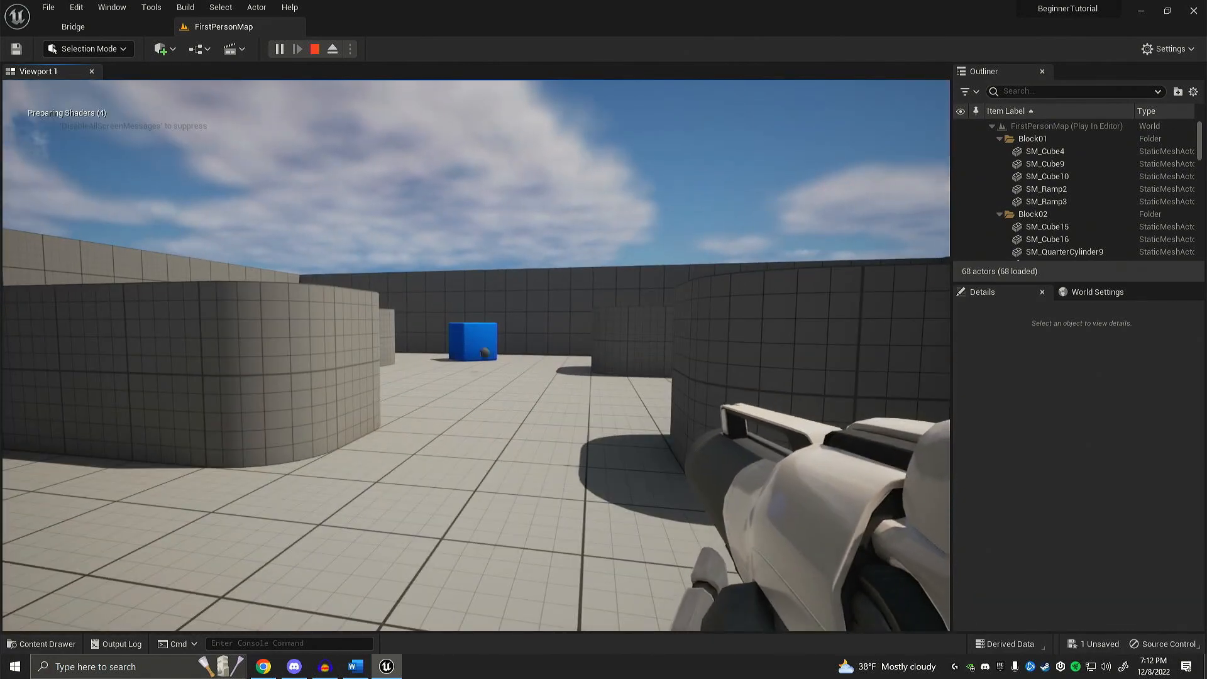
{"action": "key", "text": "w"}
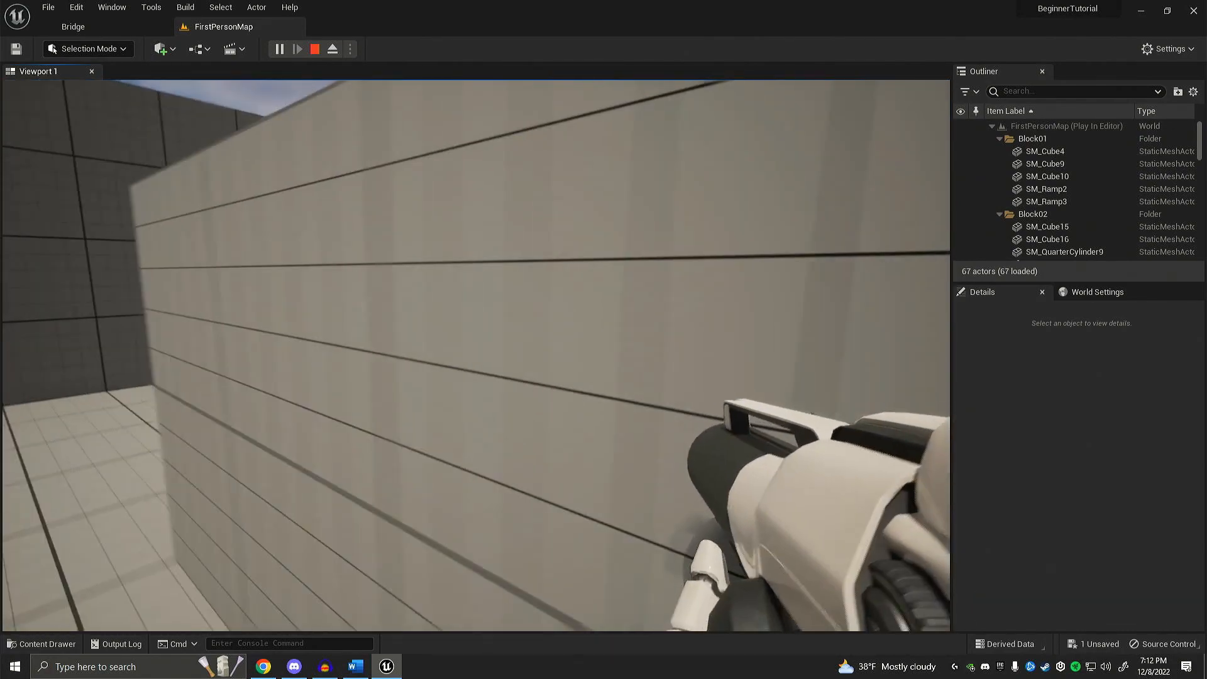
{"action": "key", "text": "w"}
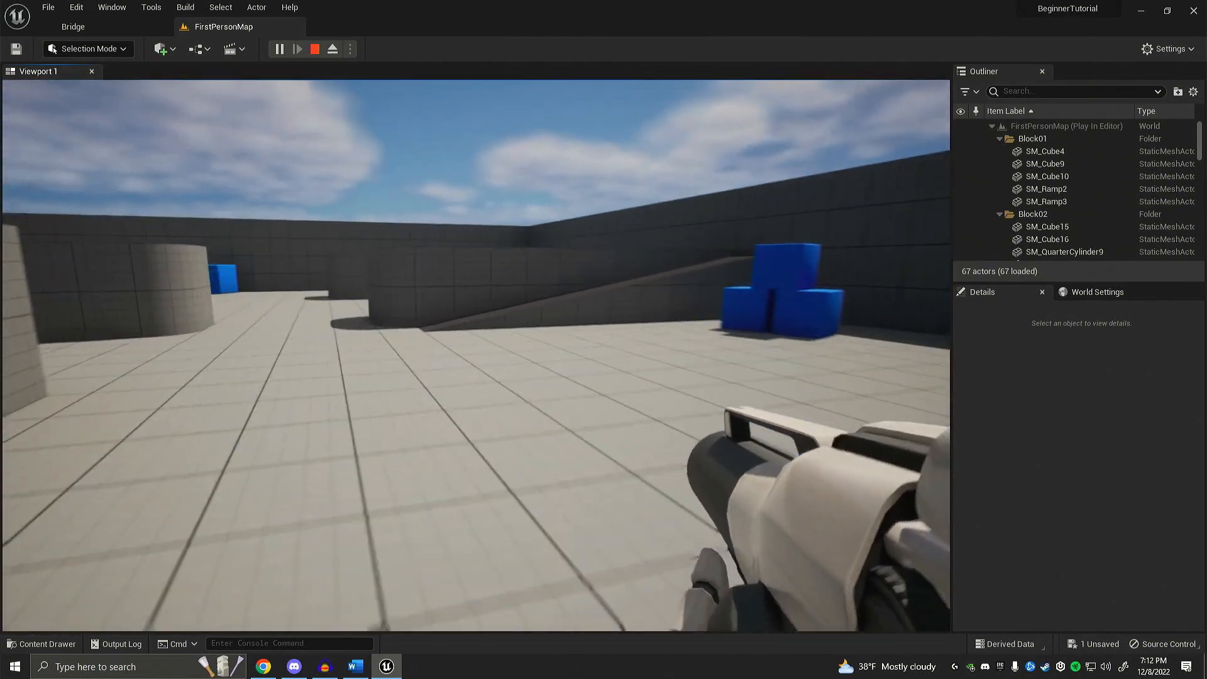
{"action": "key", "text": "w"}
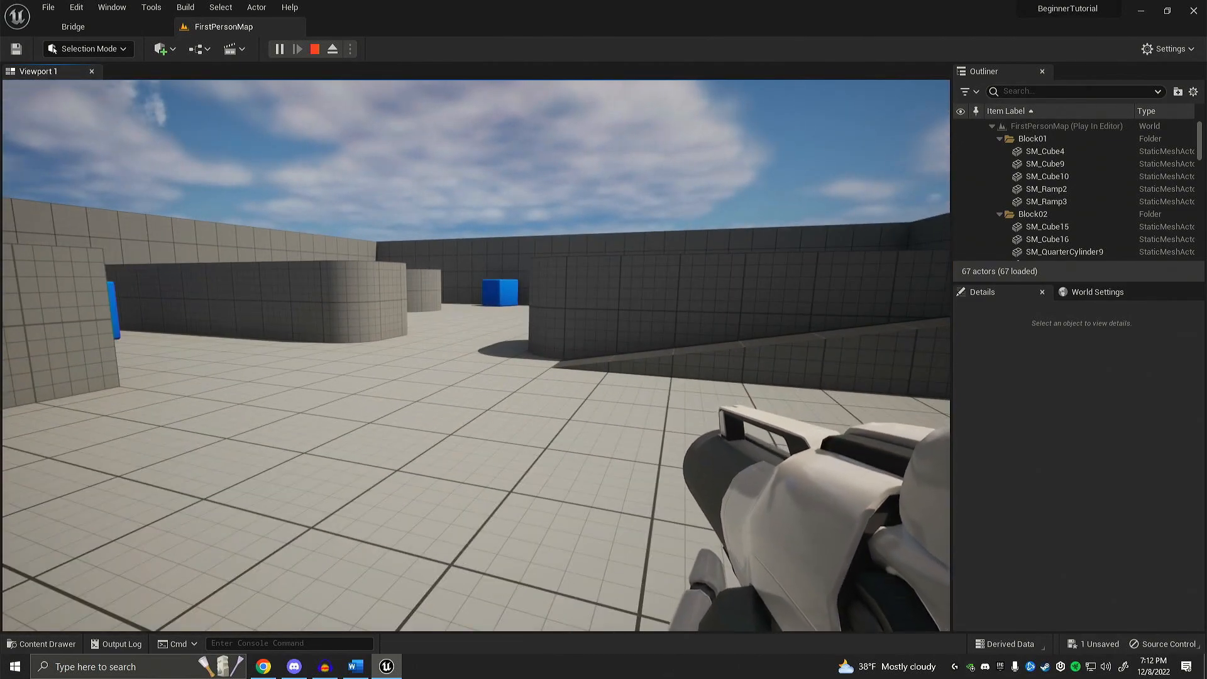
{"action": "key", "text": "Escape"}
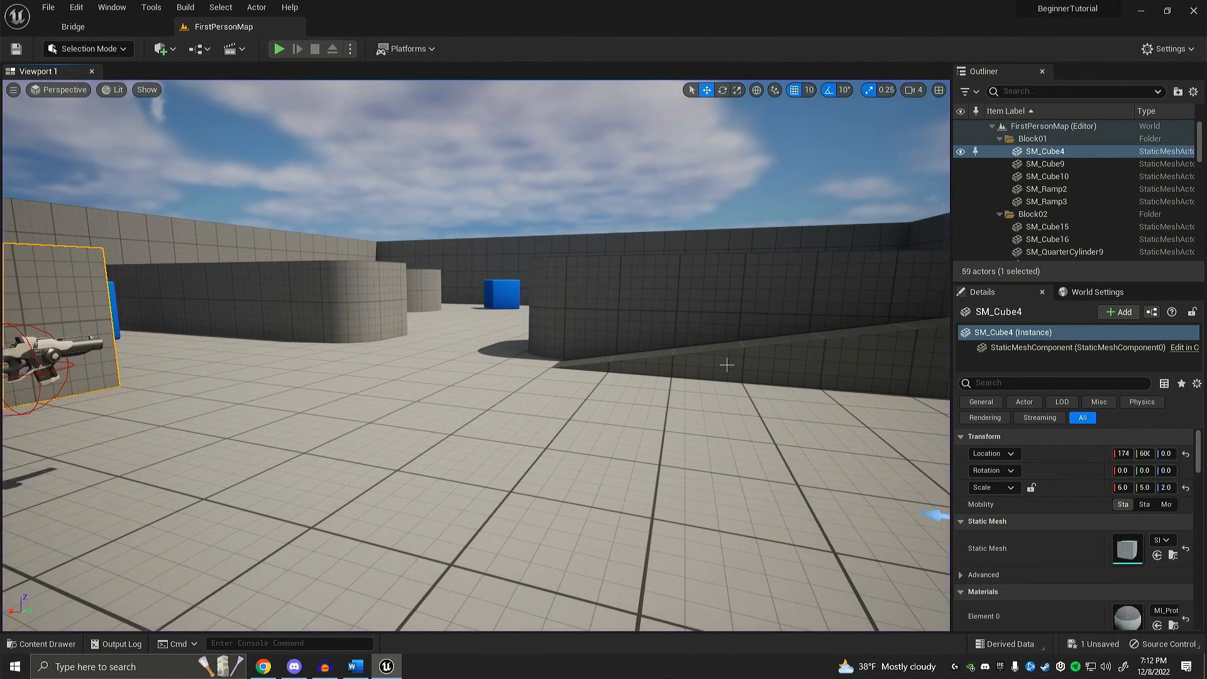
Step: Fly the viewport camera in all directions through the arena, ending on a raised view of SM_Cube4, the rifle and the player start
{"action": "mouse_move", "coordinate": [726, 364]}
{"action": "right_mouse_down"}
{"action": "mouse_move", "coordinate": [743, 364]}
{"action": "mouse_move", "coordinate": [735, 357]}
{"action": "right_mouse_up"}
{"action": "right_click_drag", "start_coordinate": [502, 353], "coordinate": [488, 343]}
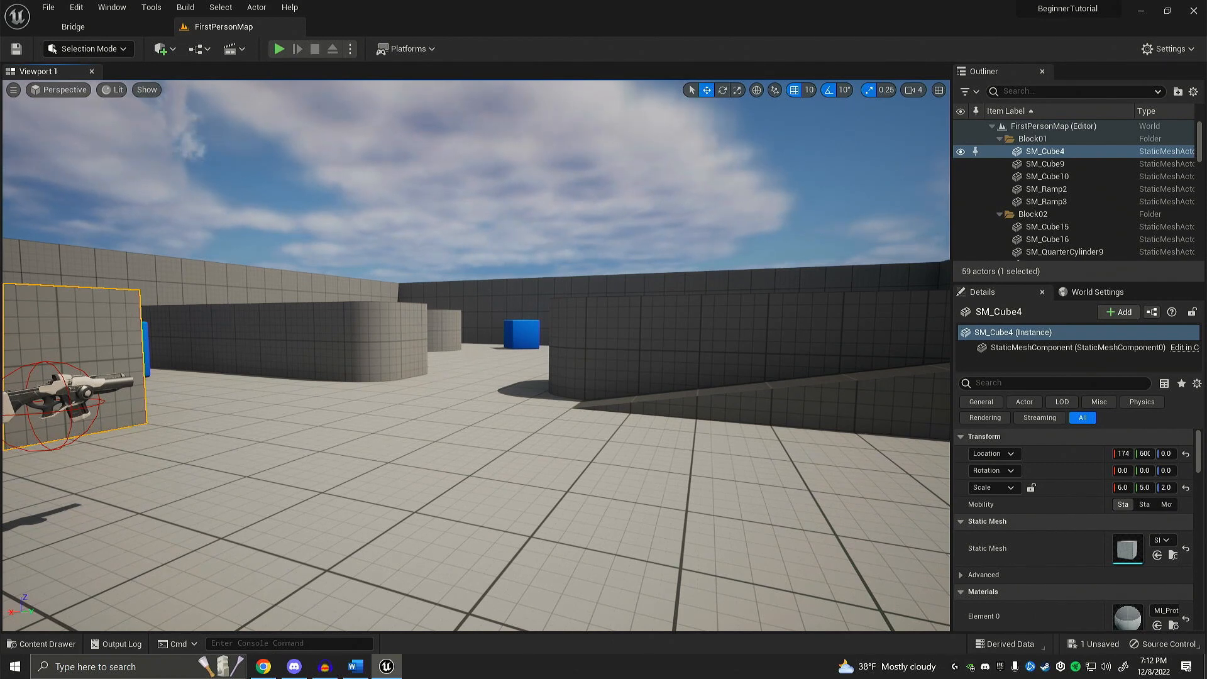
{"action": "key", "text": "w"}
{"action": "key", "text": "a"}
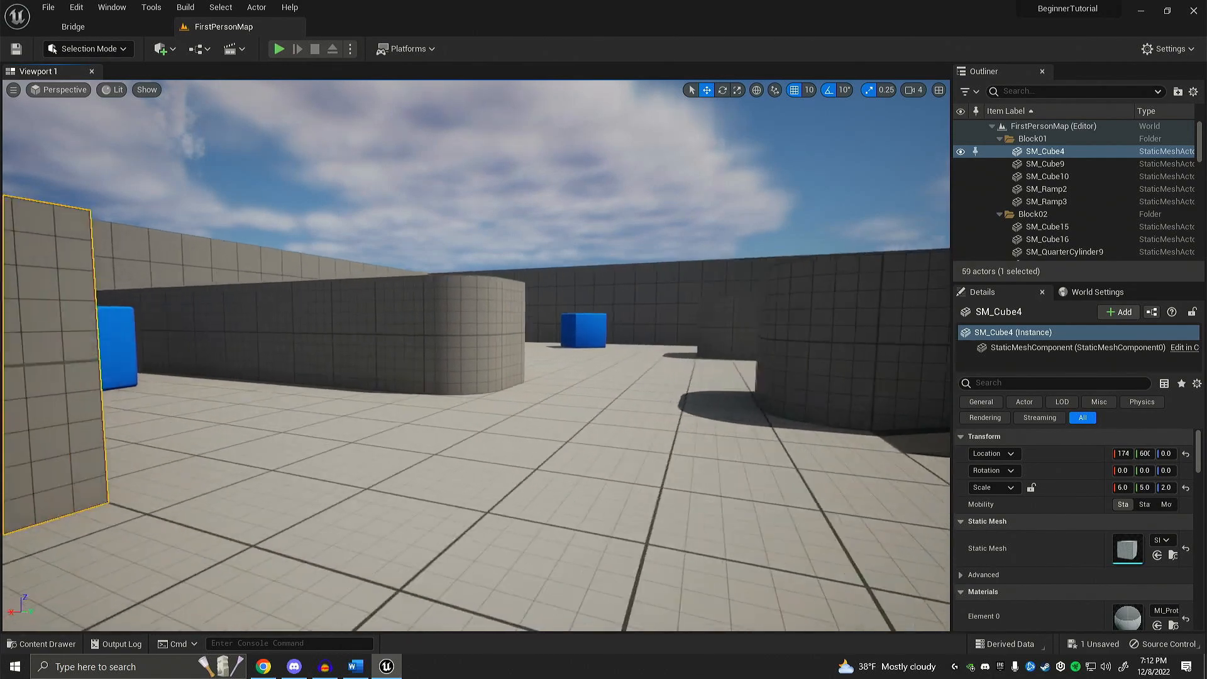
{"action": "key", "text": "s"}
{"action": "key", "text": "d"}
{"action": "key", "text": "w"}
{"action": "right_click_drag", "start_coordinate": [476, 356], "coordinate": [898, 377]}
{"action": "key", "text": "w"}
{"action": "key", "text": "w"}
{"action": "key", "text": "e"}
{"action": "key", "text": "q"}
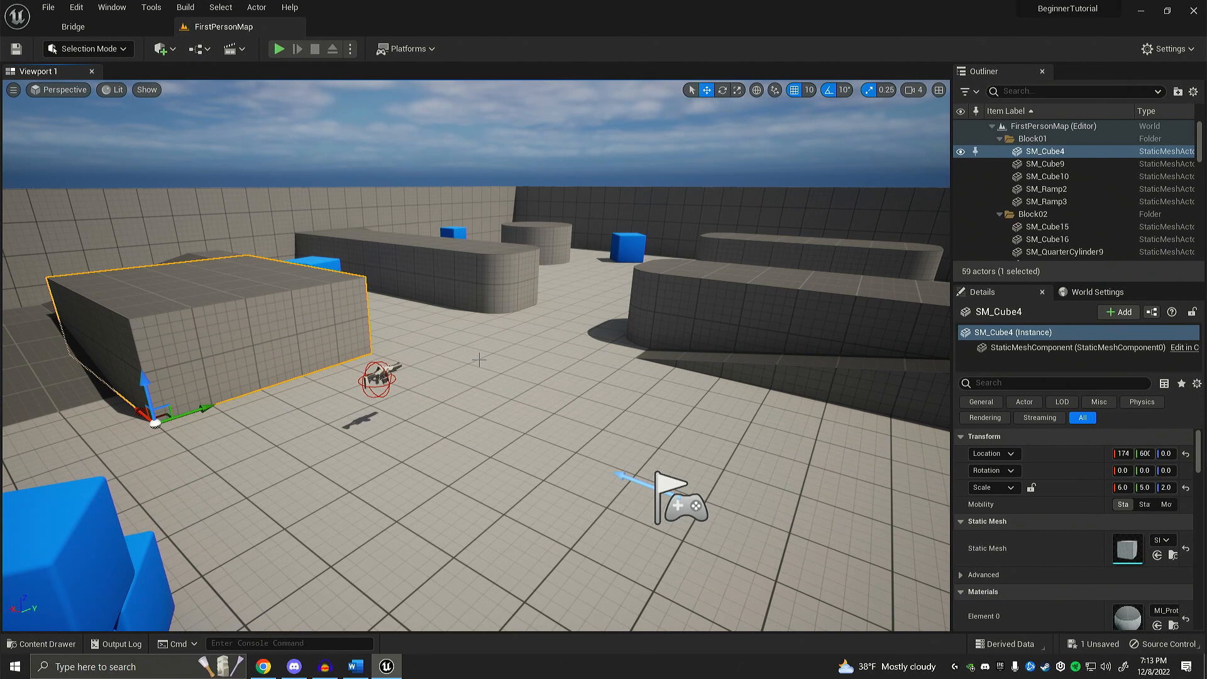
{"action": "middle_click_drag", "start_coordinate": [478, 360], "coordinate": [490, 372]}
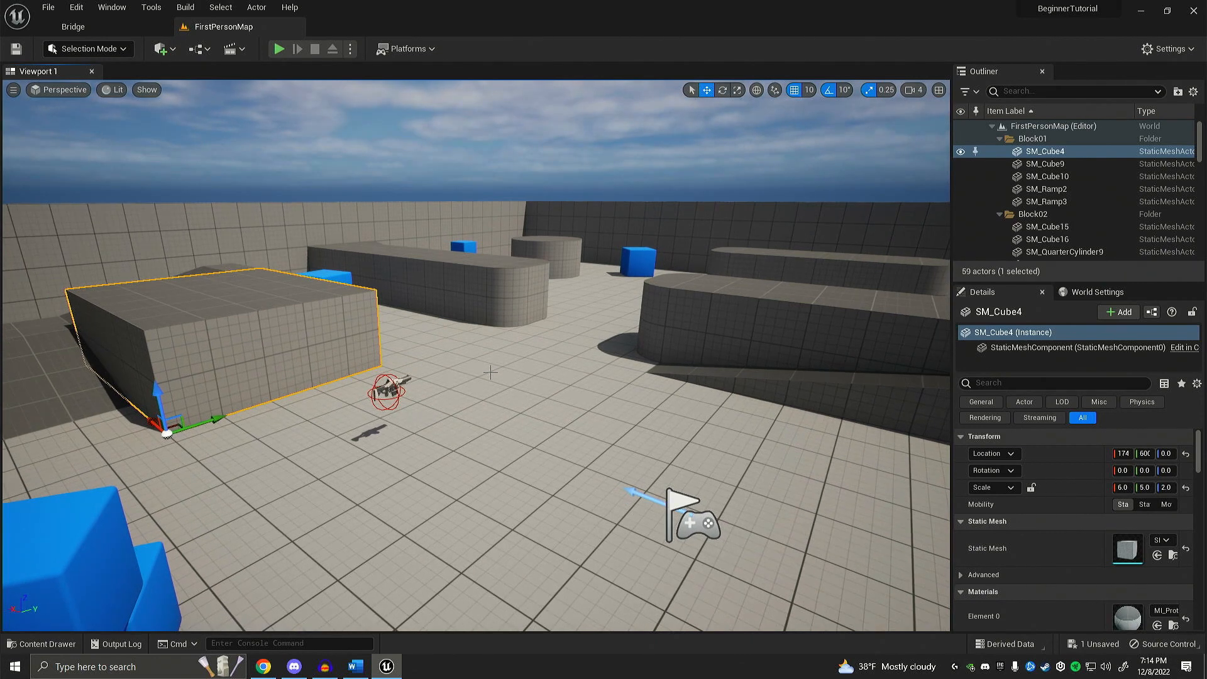
Step: Create a folder in the project's Content directory named with the creator's full name followed by _Blueprints
{"action": "key", "text": "ctrl+space"}
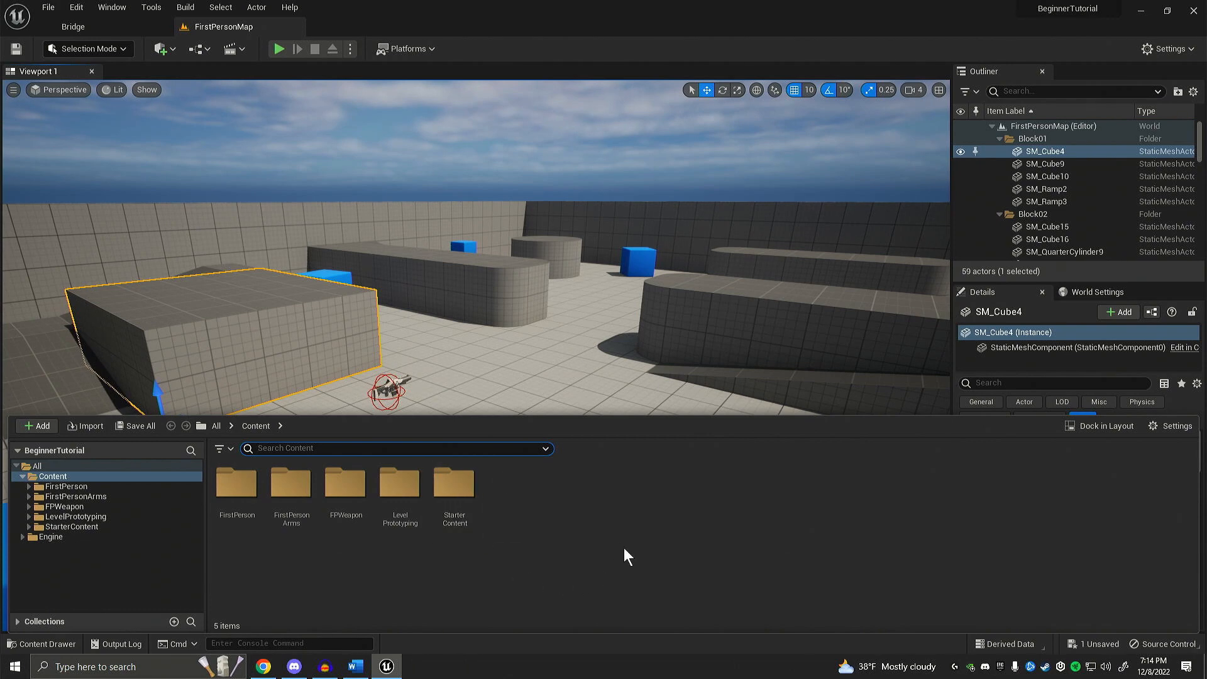
{"action": "right_click", "coordinate": [514, 491]}
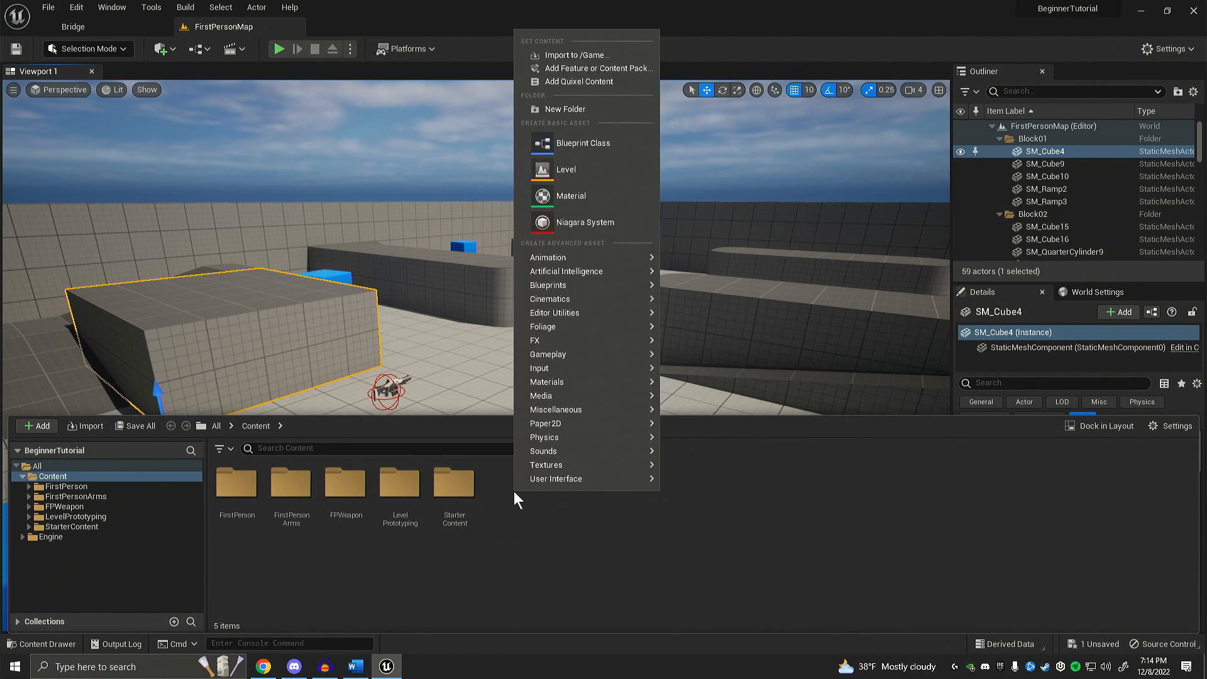
{"action": "left_click", "coordinate": [566, 108]}
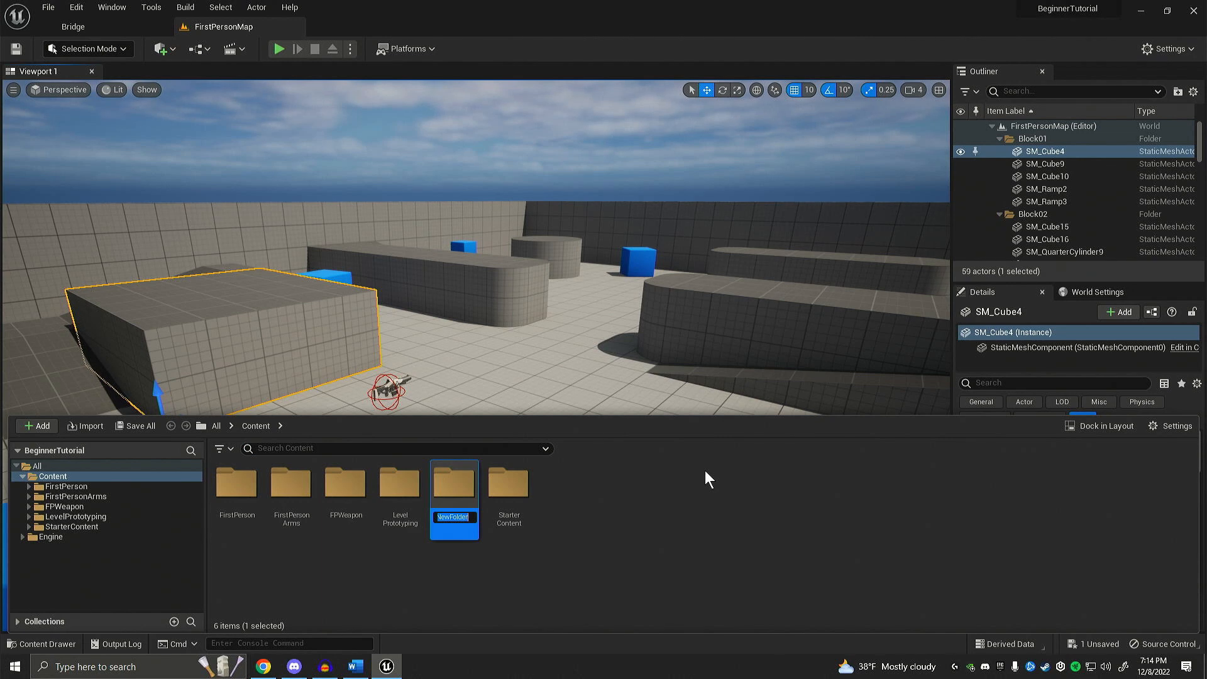
{"action": "type", "text": "BrandonWinkler_B"}
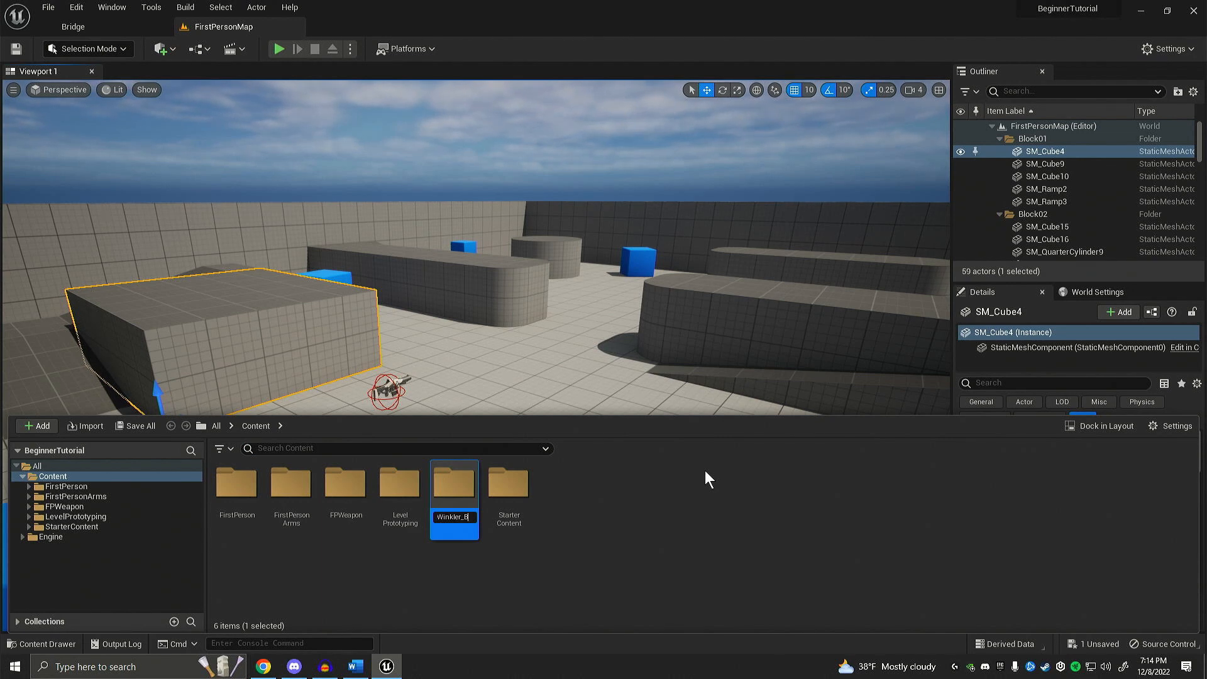
{"action": "type", "text": "lueprints"}
{"action": "key", "text": "Return"}
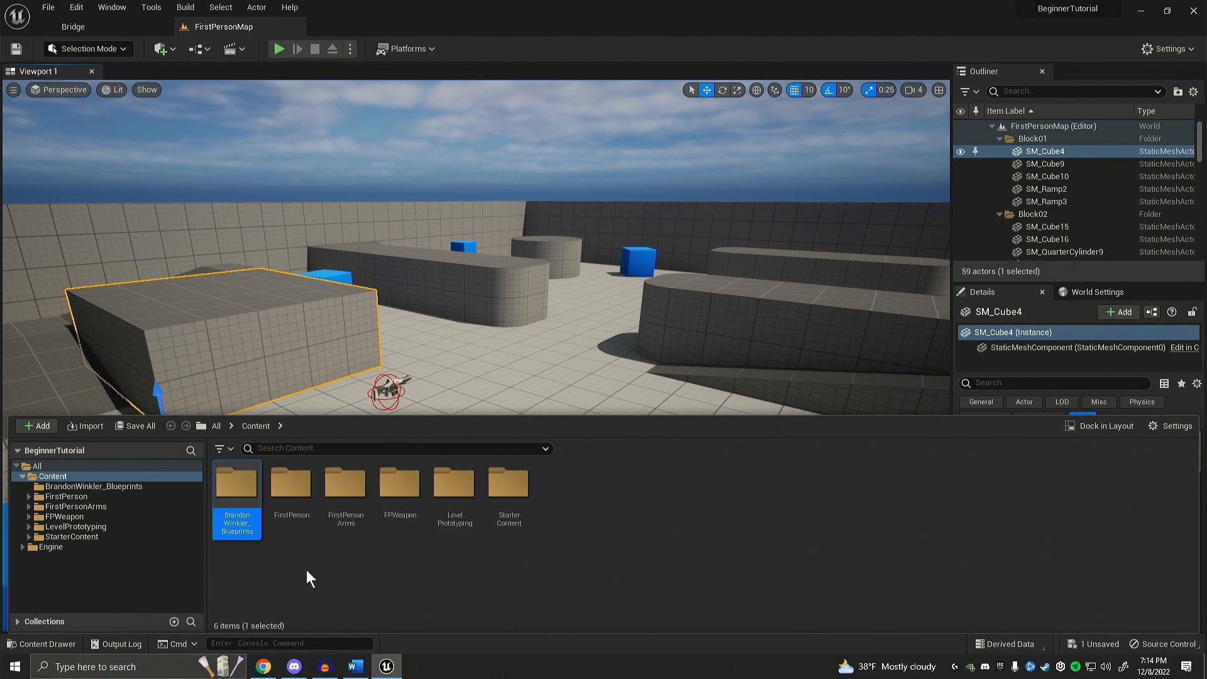
Step: Create a subfolder named Doors inside the new Blueprints folder
{"action": "double_click", "coordinate": [238, 522]}
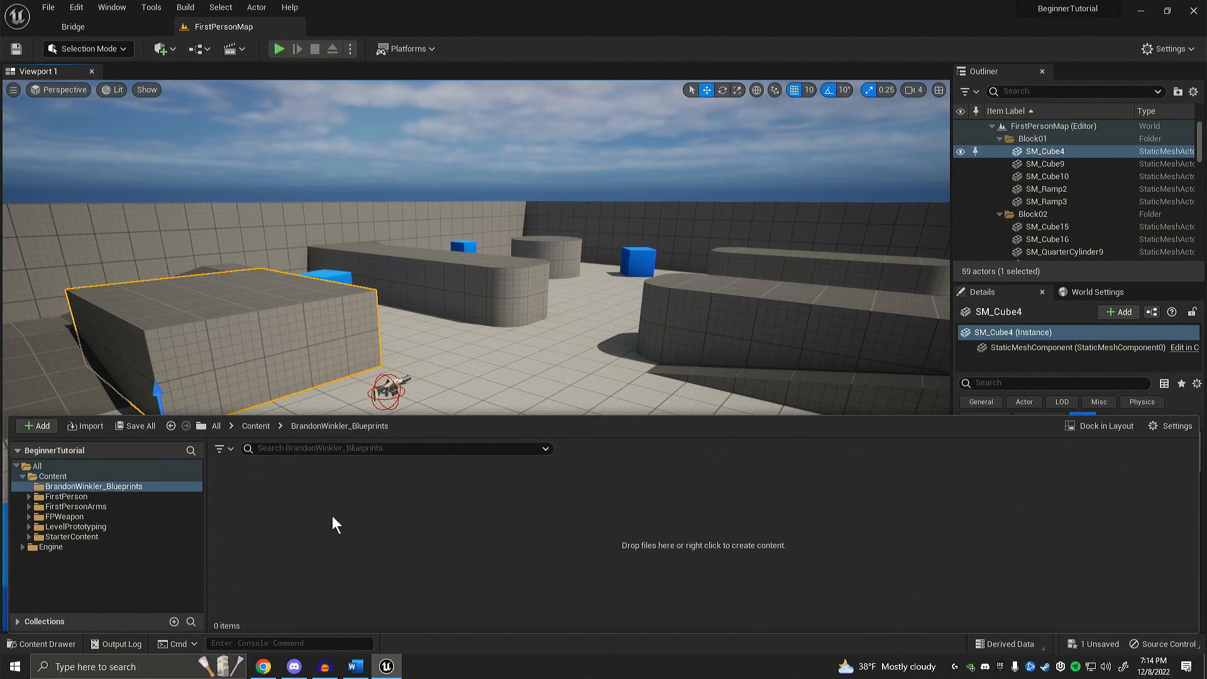
{"action": "right_click", "coordinate": [367, 559]}
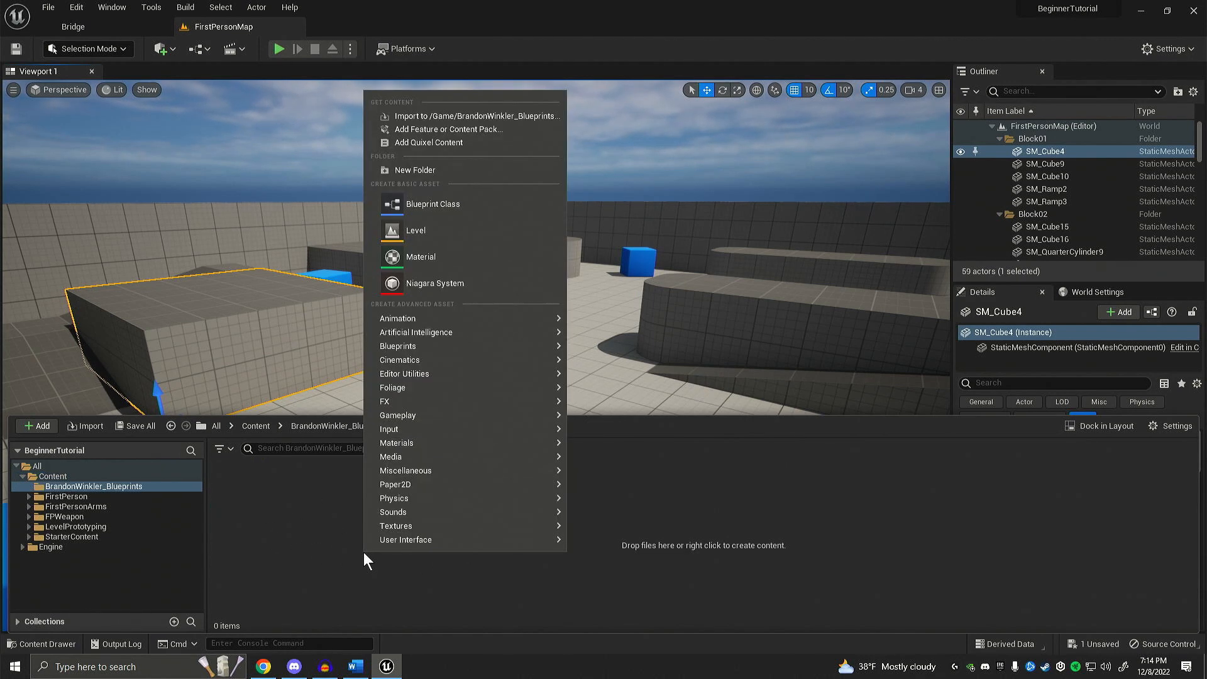
{"action": "left_click", "coordinate": [413, 170]}
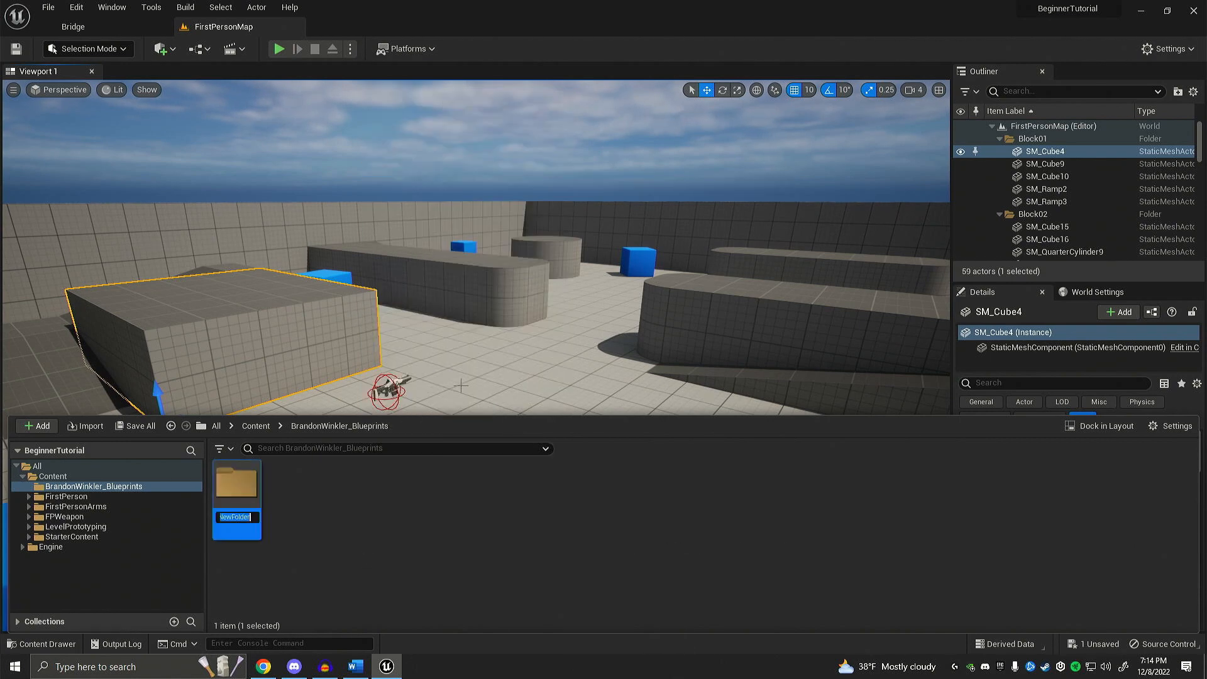
{"action": "type", "text": "Doors"}
{"action": "key", "text": "Return"}
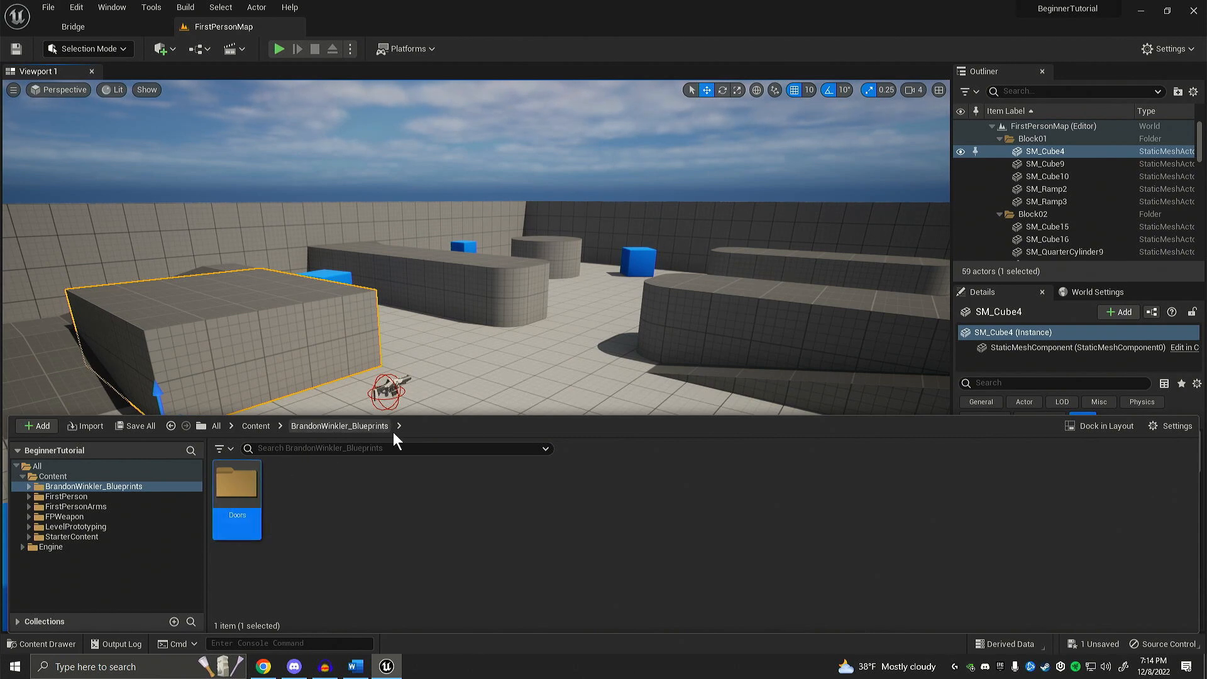
Step: Create an Actor-based Blueprint Class named Door_BP in the Doors folder
{"action": "double_click", "coordinate": [237, 500]}
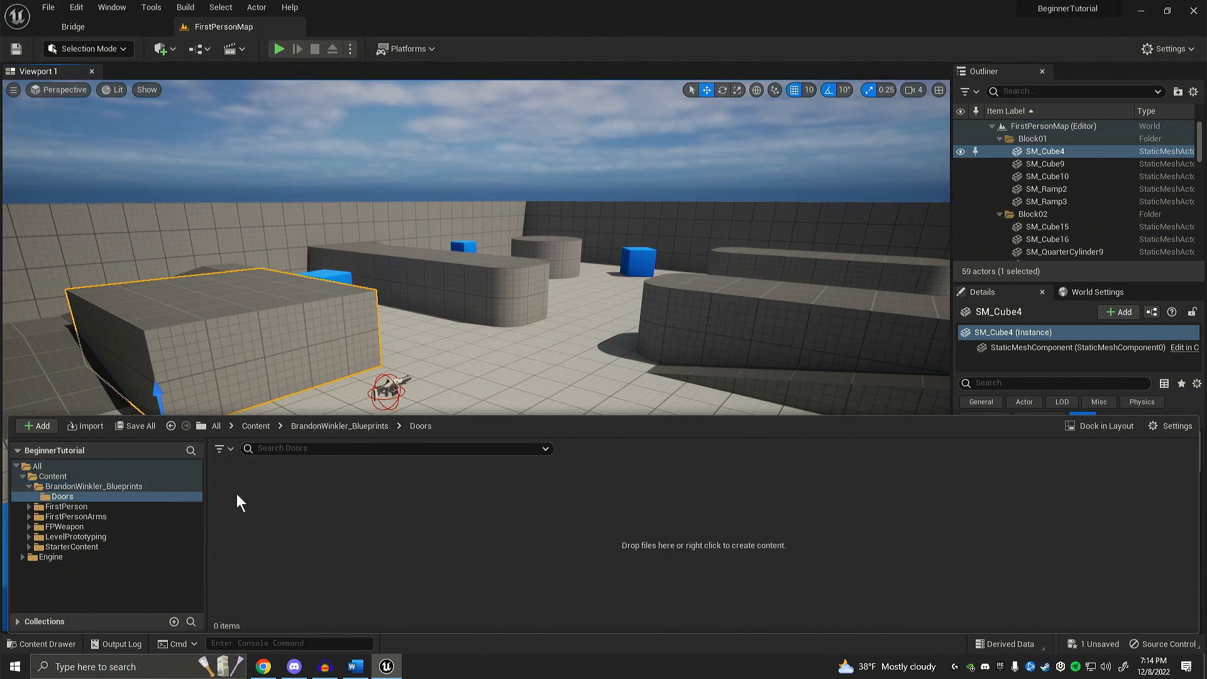
{"action": "right_click", "coordinate": [279, 517]}
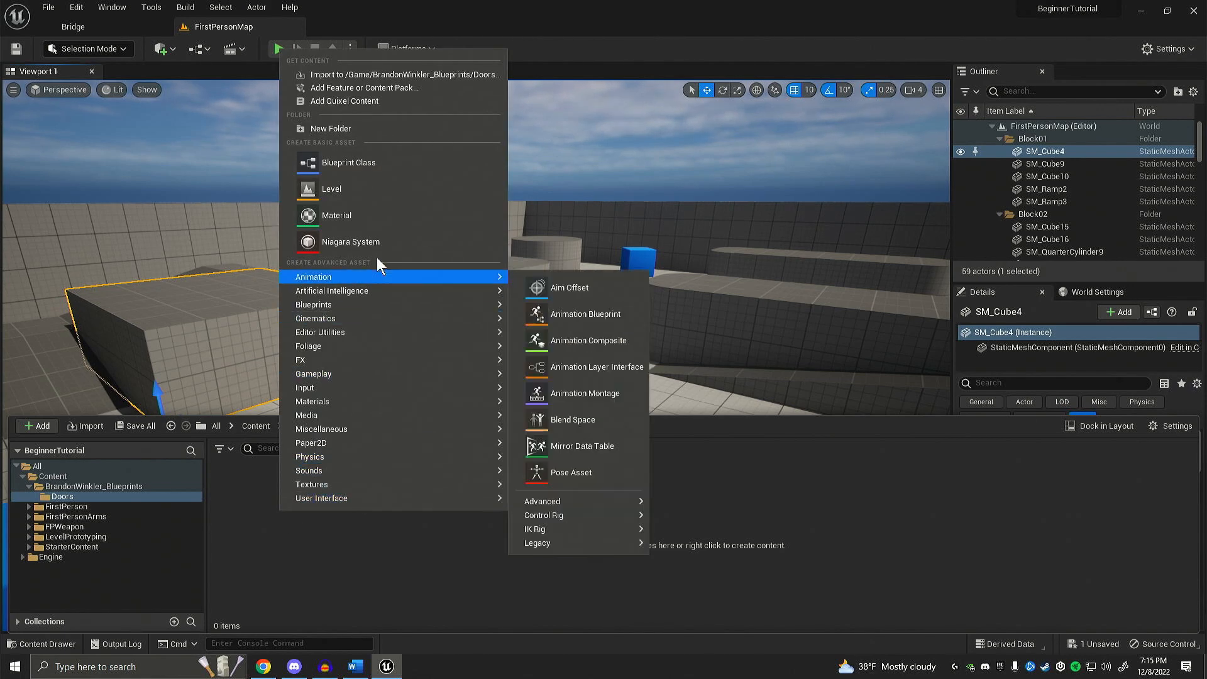
{"action": "left_click", "coordinate": [376, 168]}
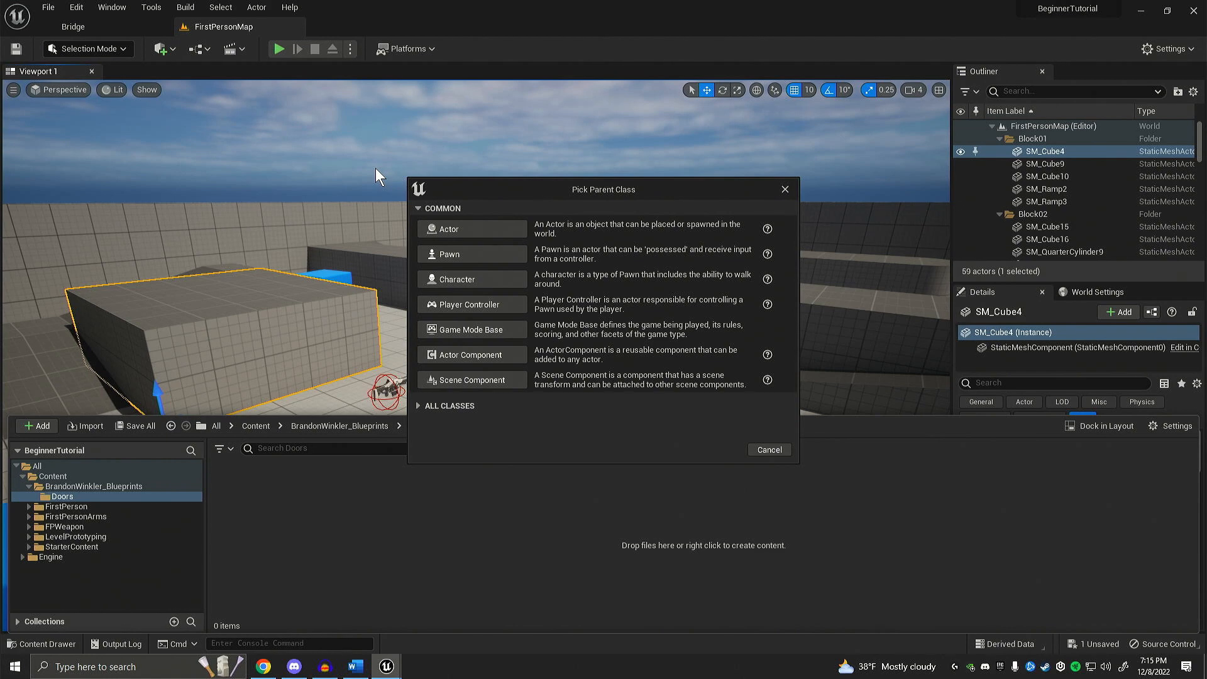
{"action": "left_click", "coordinate": [473, 233]}
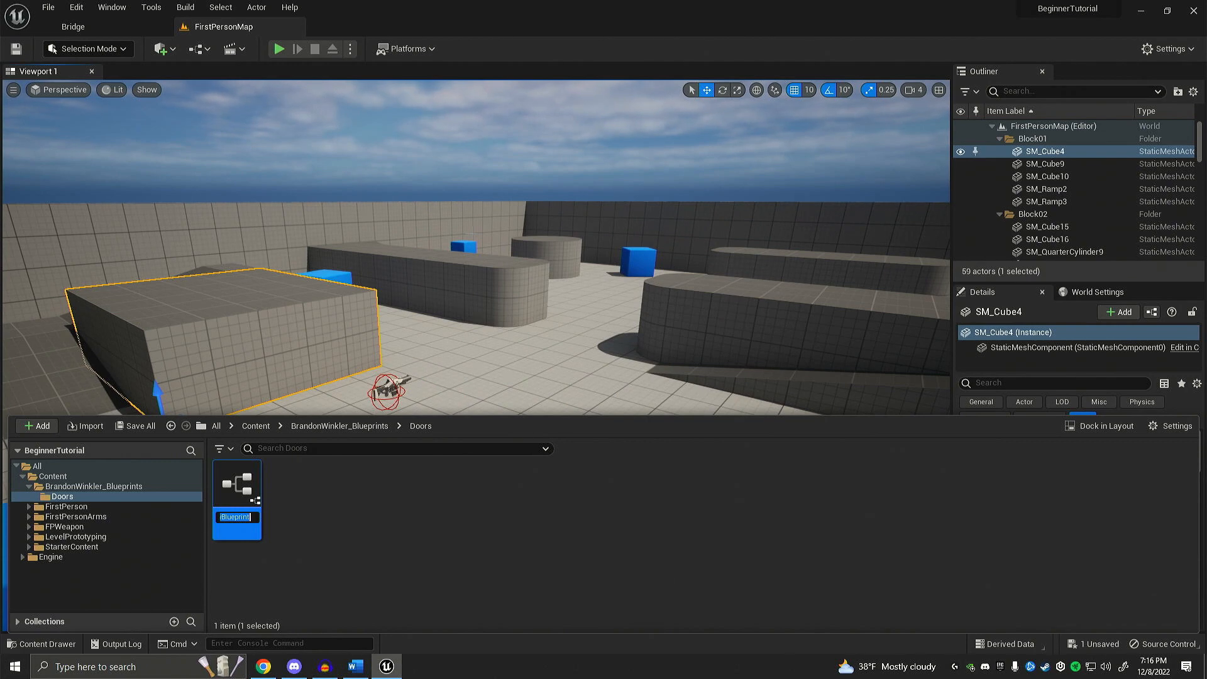
{"action": "type", "text": "Door_"}
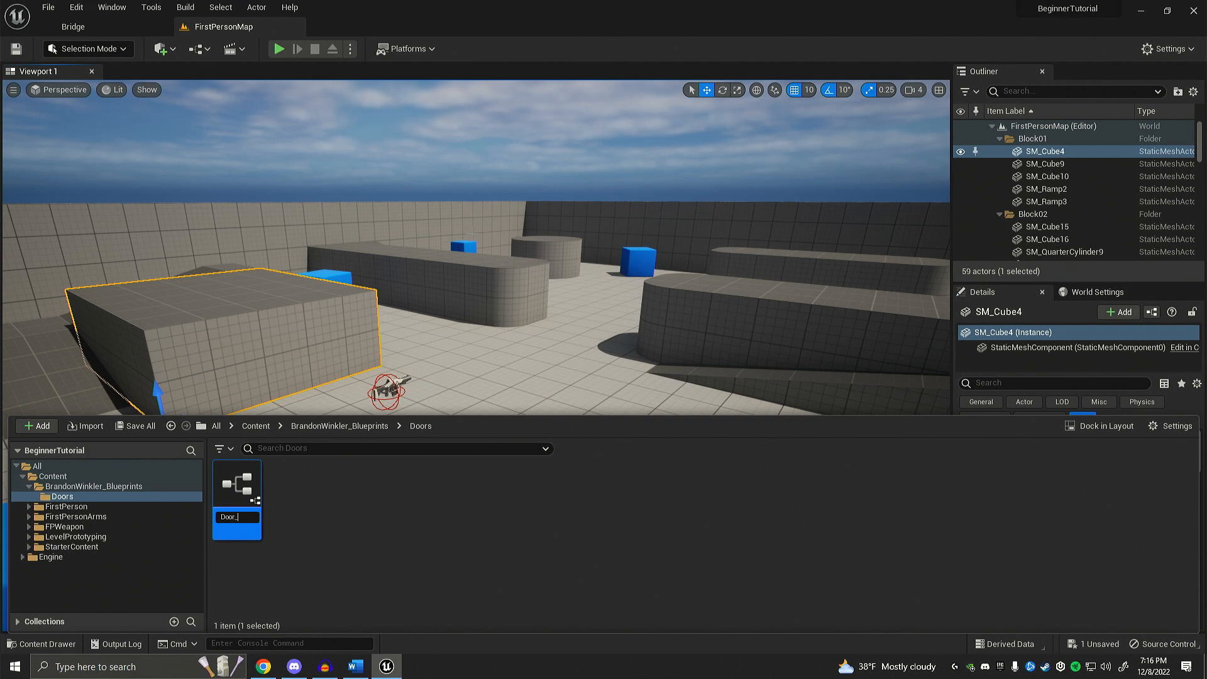
{"action": "type", "text": "BP"}
{"action": "key", "text": "Return"}
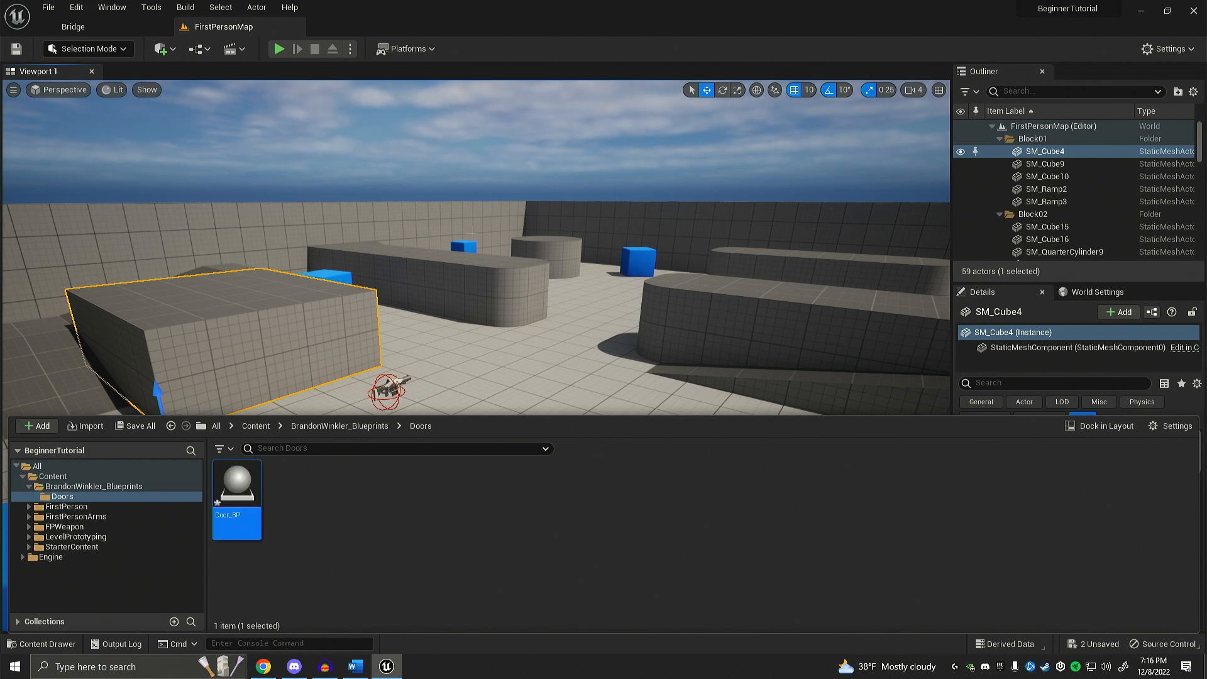
Step: Open Door_BP, dock its editor beside FirstPersonMap, and switch between the level and the blueprint, ending on Door_BP
{"action": "double_click", "coordinate": [238, 503]}
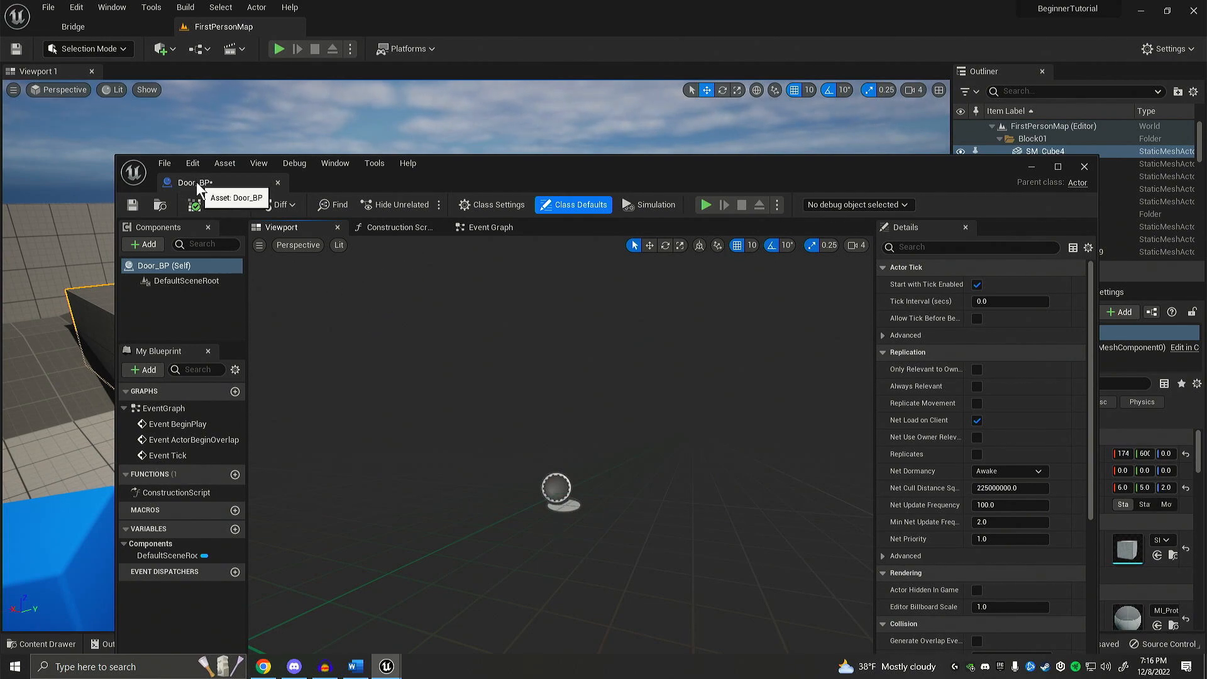
{"action": "left_click_drag", "start_coordinate": [198, 184], "coordinate": [342, 30]}
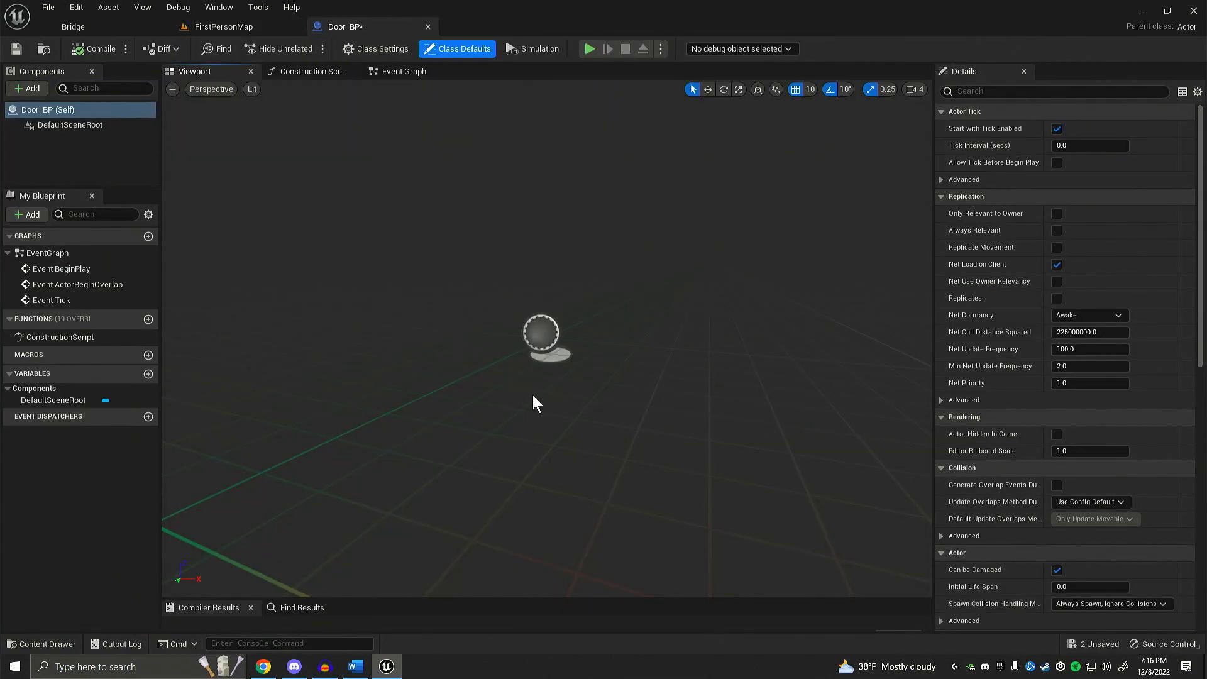
{"action": "left_click", "coordinate": [217, 25]}
{"action": "left_click", "coordinate": [360, 28]}
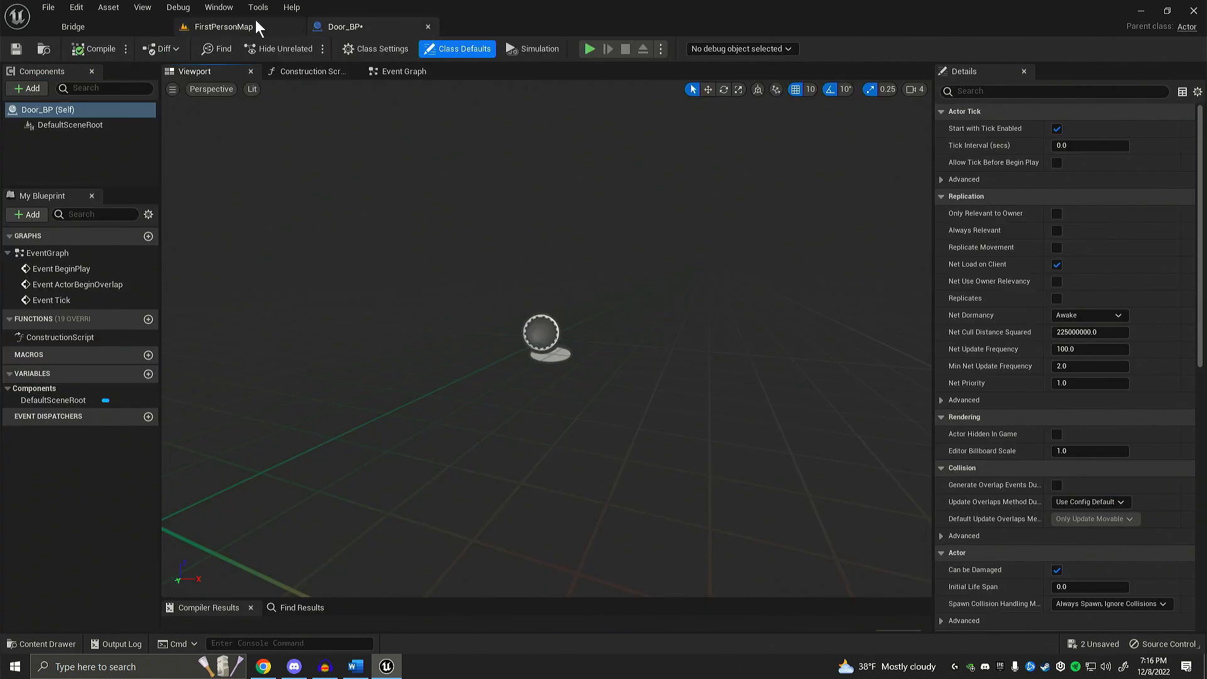
{"action": "left_click", "coordinate": [217, 25]}
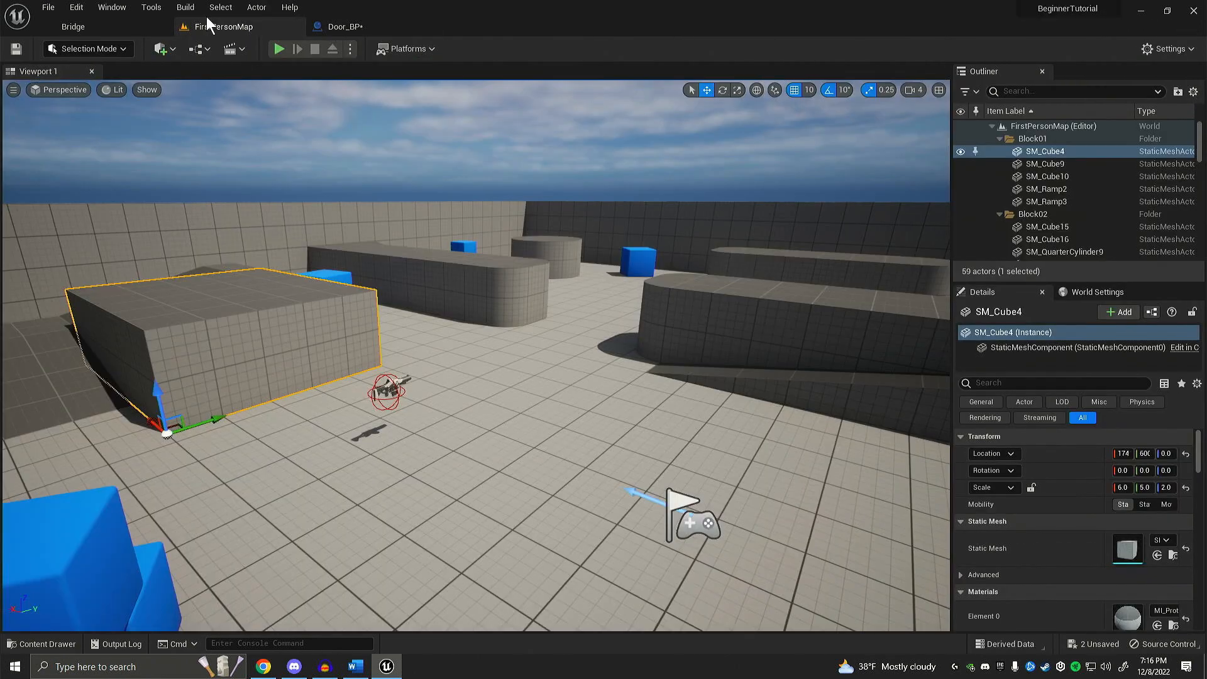
{"action": "left_click", "coordinate": [364, 31]}
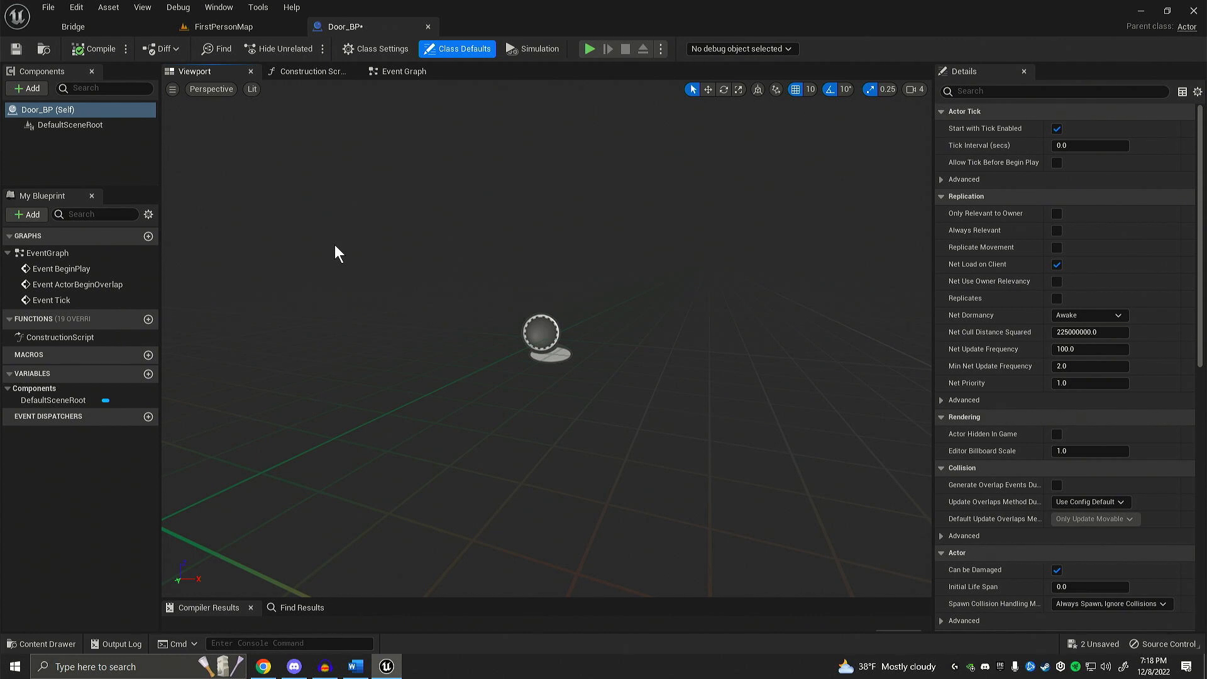
Step: Add a Static Mesh component to Door_BP, keeping its default name
{"action": "left_click", "coordinate": [31, 91]}
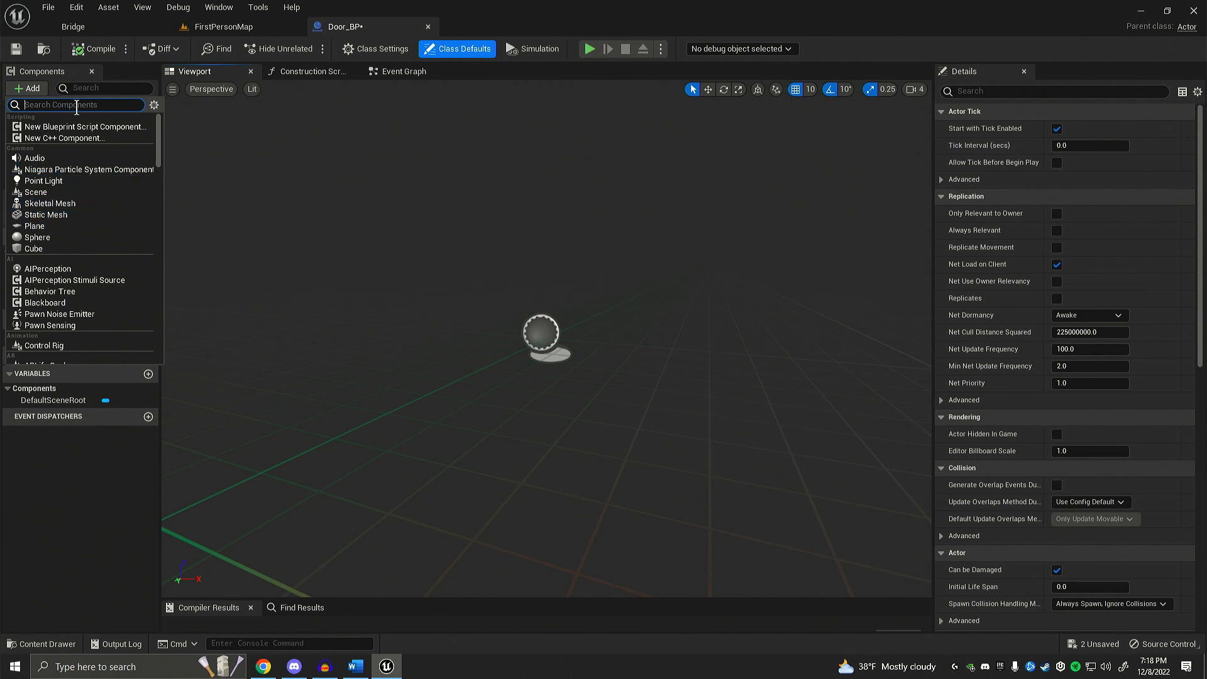
{"action": "type", "text": "static"}
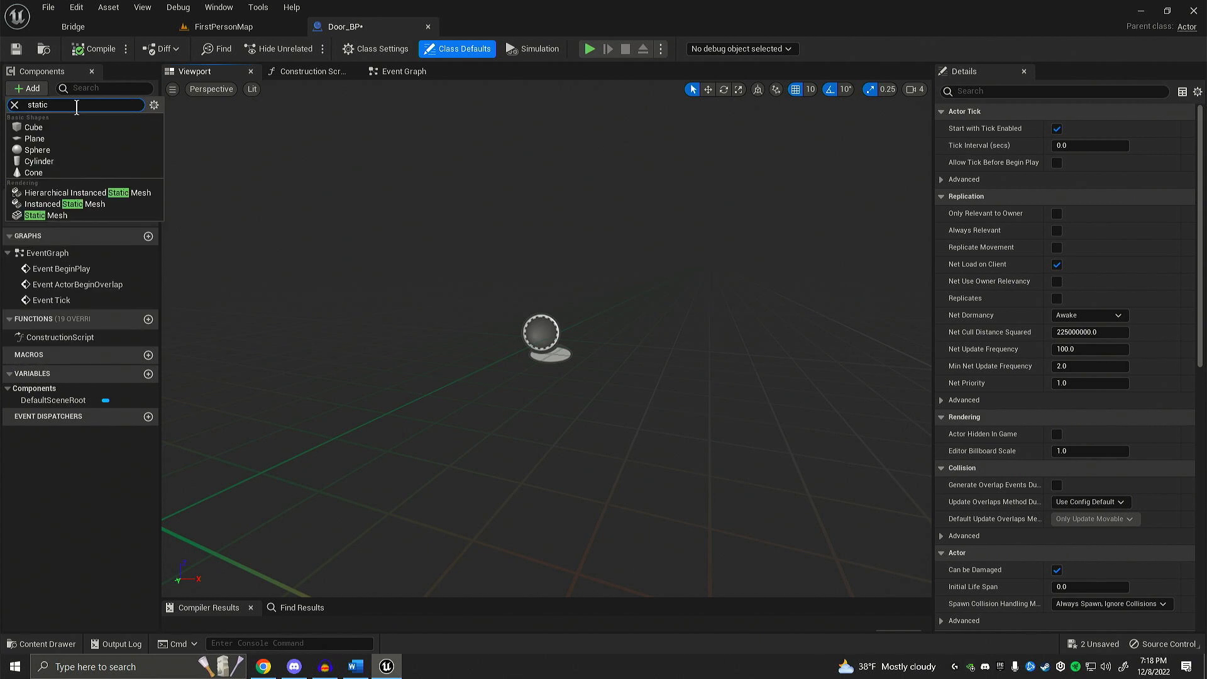
{"action": "left_click", "coordinate": [80, 215]}
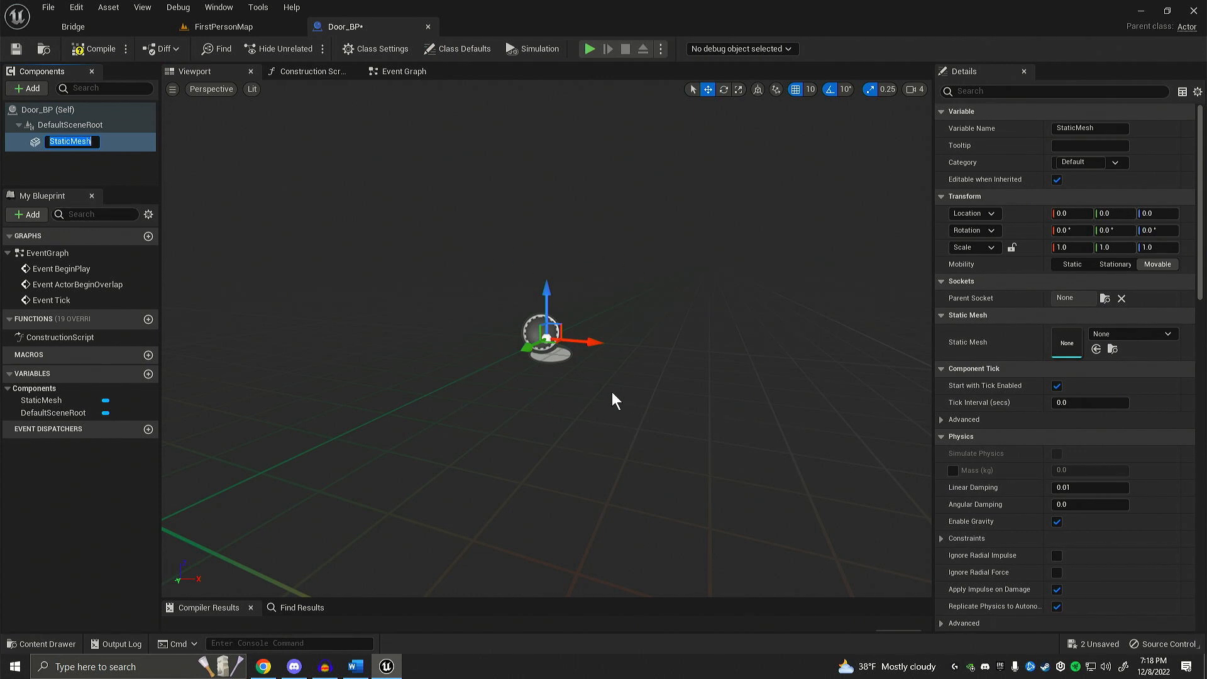
{"action": "left_click", "coordinate": [541, 284]}
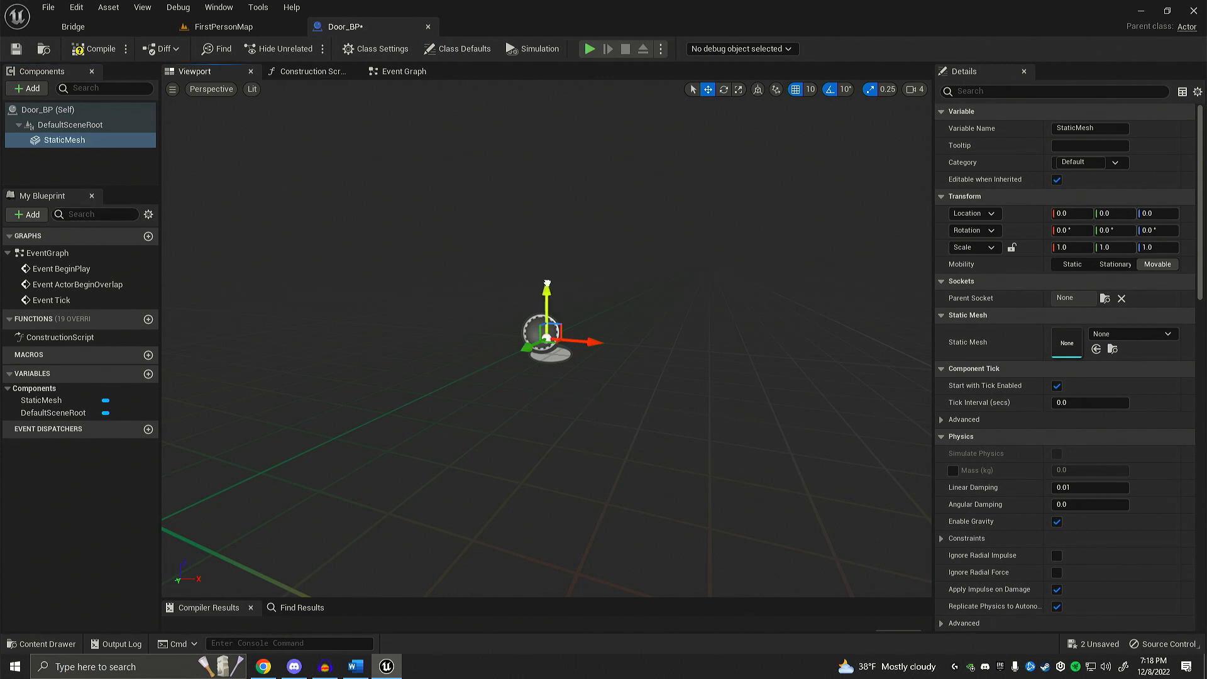
Step: Raise the StaticMesh component to a Z location of 30, and set its Z location back to 0
{"action": "left_click_drag", "start_coordinate": [548, 284], "coordinate": [548, 193]}
{"action": "mouse_move", "coordinate": [558, 266]}
{"action": "right_mouse_down"}
{"action": "mouse_move", "coordinate": [474, 266]}
{"action": "mouse_move", "coordinate": [561, 266]}
{"action": "right_mouse_up"}
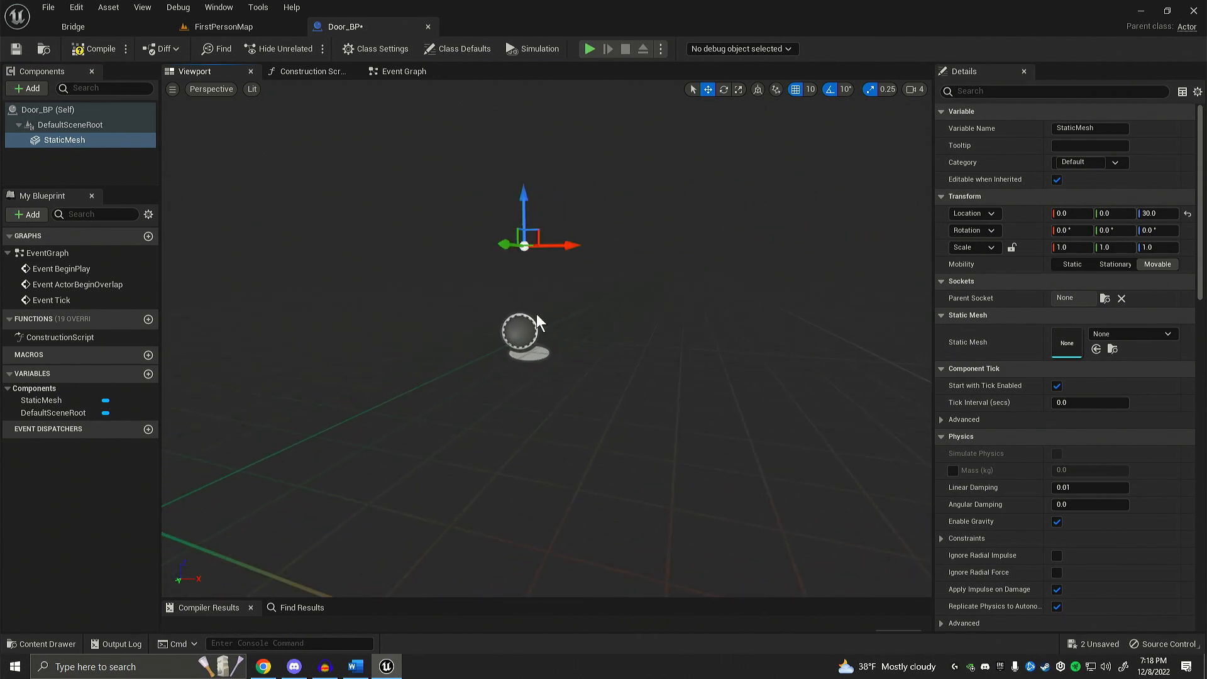
{"action": "left_click", "coordinate": [1154, 213]}
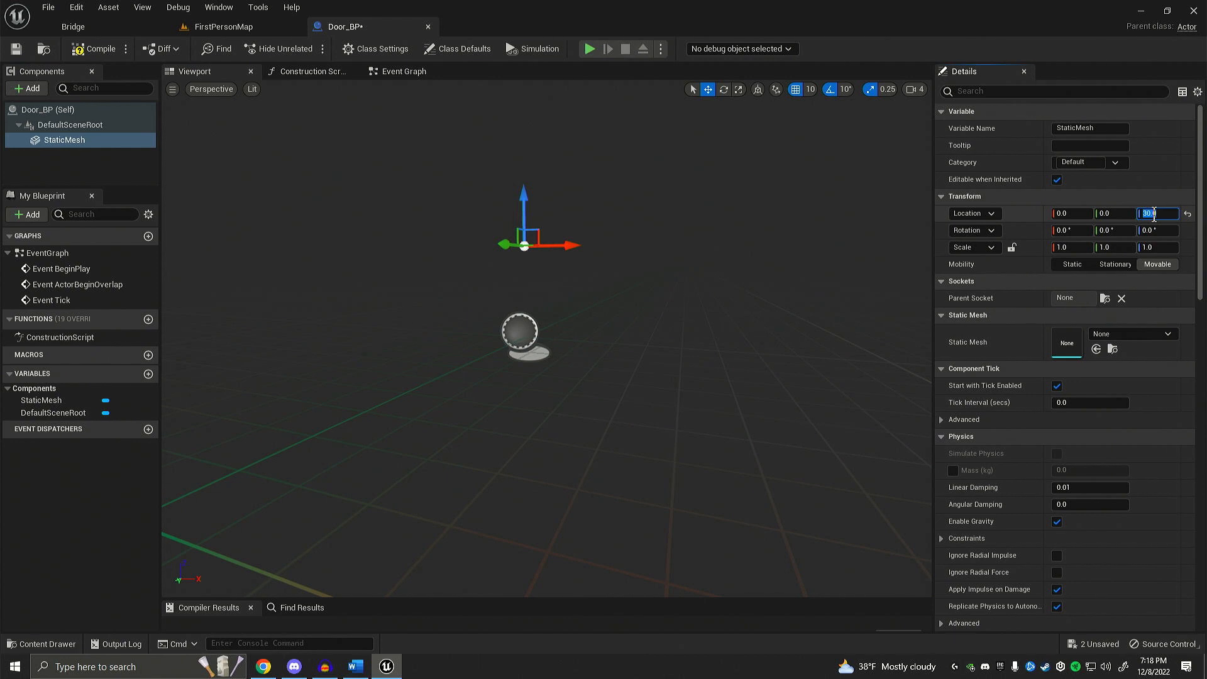
{"action": "type", "text": "0"}
{"action": "key", "text": "Return"}
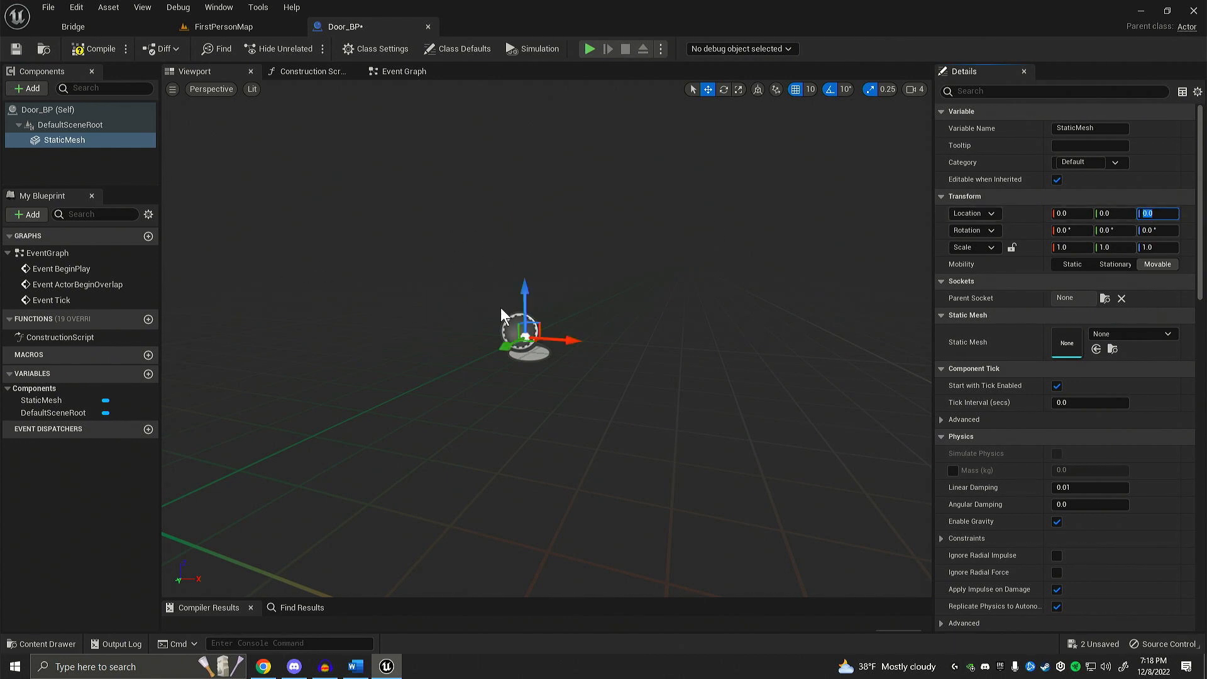
Step: Assign the SM_Door mesh to the StaticMesh component and view the door from the front
{"action": "mouse_move", "coordinate": [526, 258]}
{"action": "right_mouse_down"}
{"action": "mouse_move", "coordinate": [440, 276]}
{"action": "mouse_move", "coordinate": [470, 273]}
{"action": "mouse_move", "coordinate": [473, 299]}
{"action": "mouse_move", "coordinate": [533, 259]}
{"action": "right_mouse_up"}
{"action": "key", "text": "d"}
{"action": "key", "text": "a"}
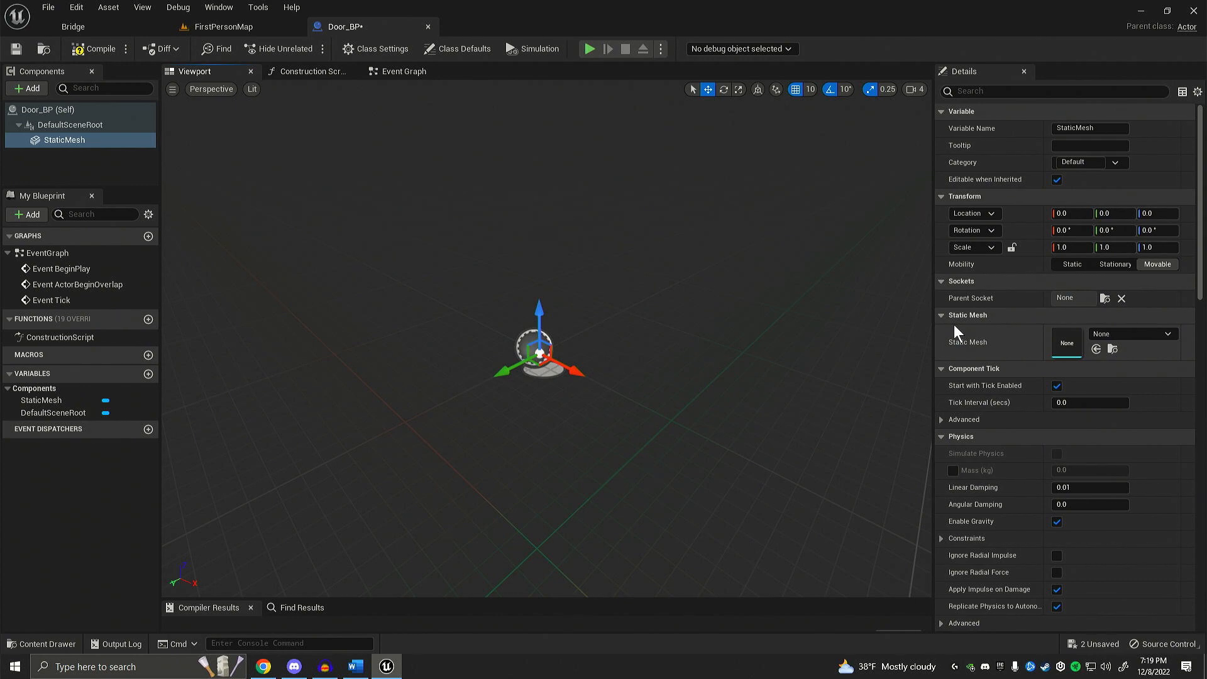
{"action": "left_click", "coordinate": [1114, 333]}
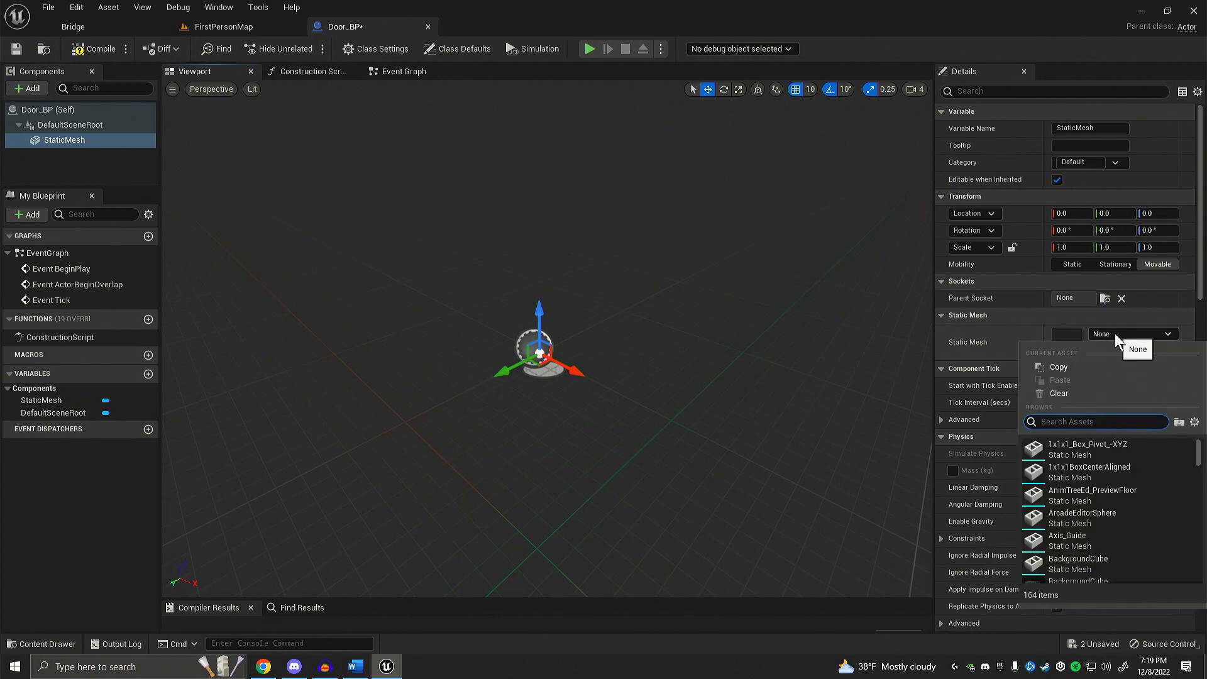
{"action": "type", "text": "door"}
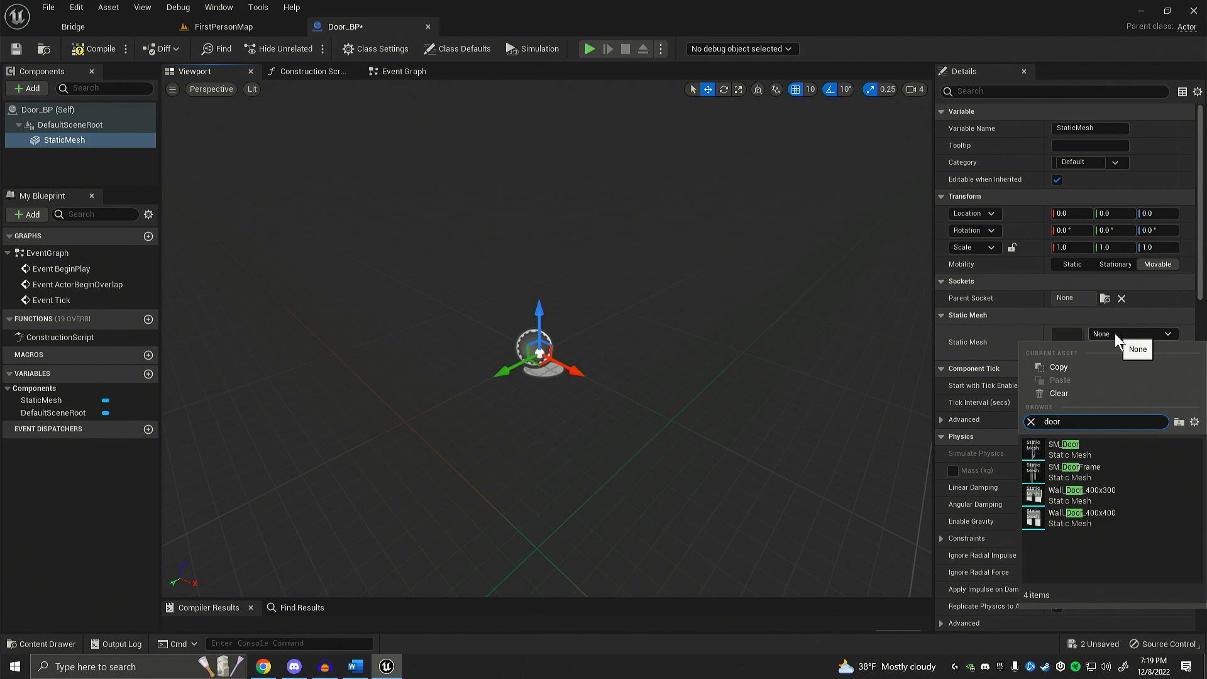
{"action": "left_click", "coordinate": [1106, 452]}
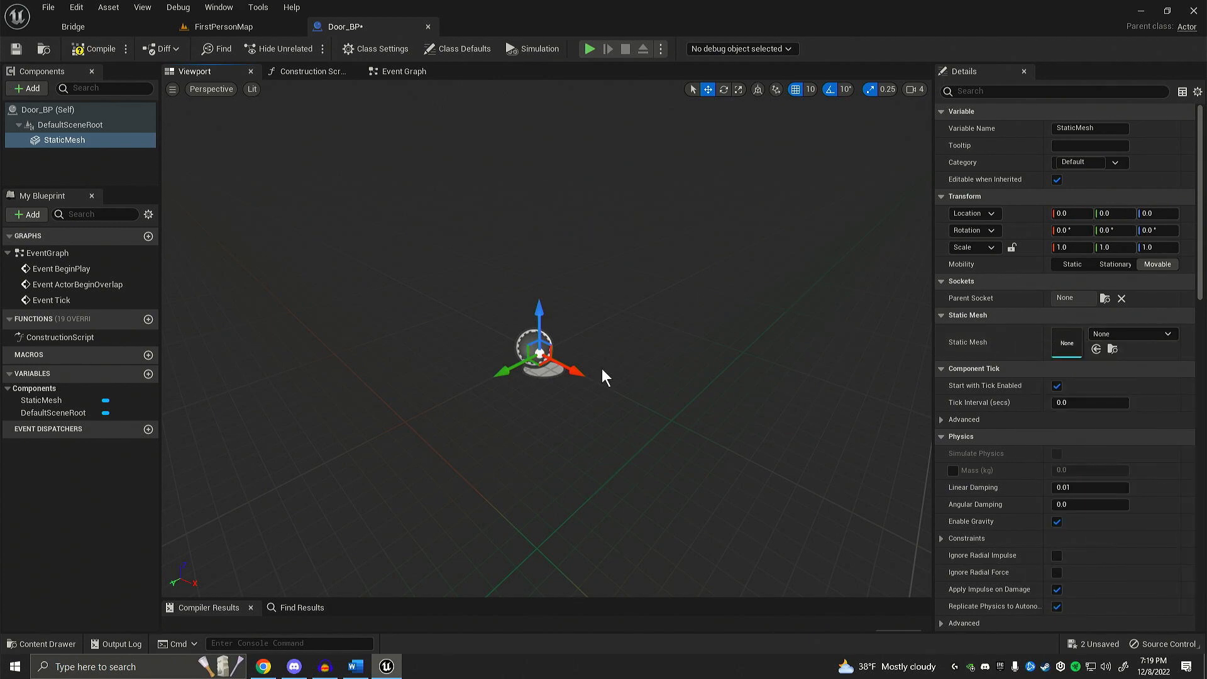
{"action": "mouse_move", "coordinate": [646, 378]}
{"action": "right_mouse_down"}
{"action": "mouse_move", "coordinate": [590, 340]}
{"action": "mouse_move", "coordinate": [528, 336]}
{"action": "mouse_move", "coordinate": [583, 336]}
{"action": "mouse_move", "coordinate": [525, 337]}
{"action": "mouse_move", "coordinate": [646, 380]}
{"action": "right_mouse_up"}
{"action": "key", "text": "w"}
{"action": "key", "text": "d"}
{"action": "key", "text": "s"}
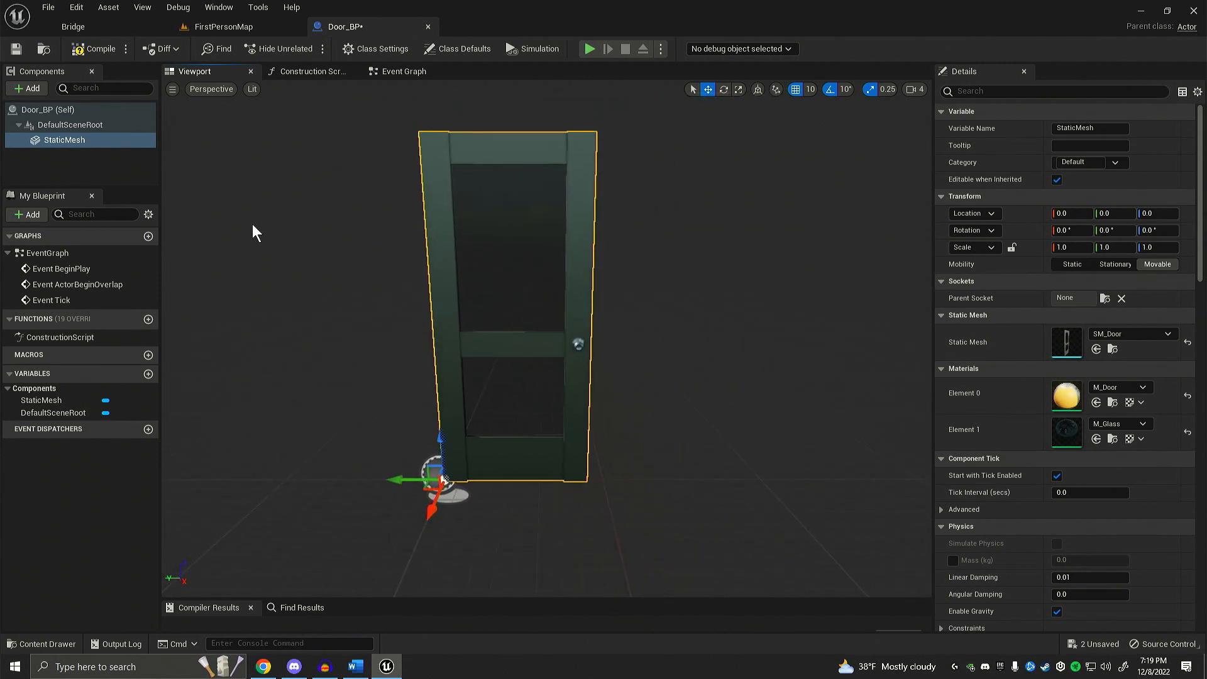
Step: Save and compile Door_BP, and select its StaticMesh component
{"action": "left_click", "coordinate": [22, 49]}
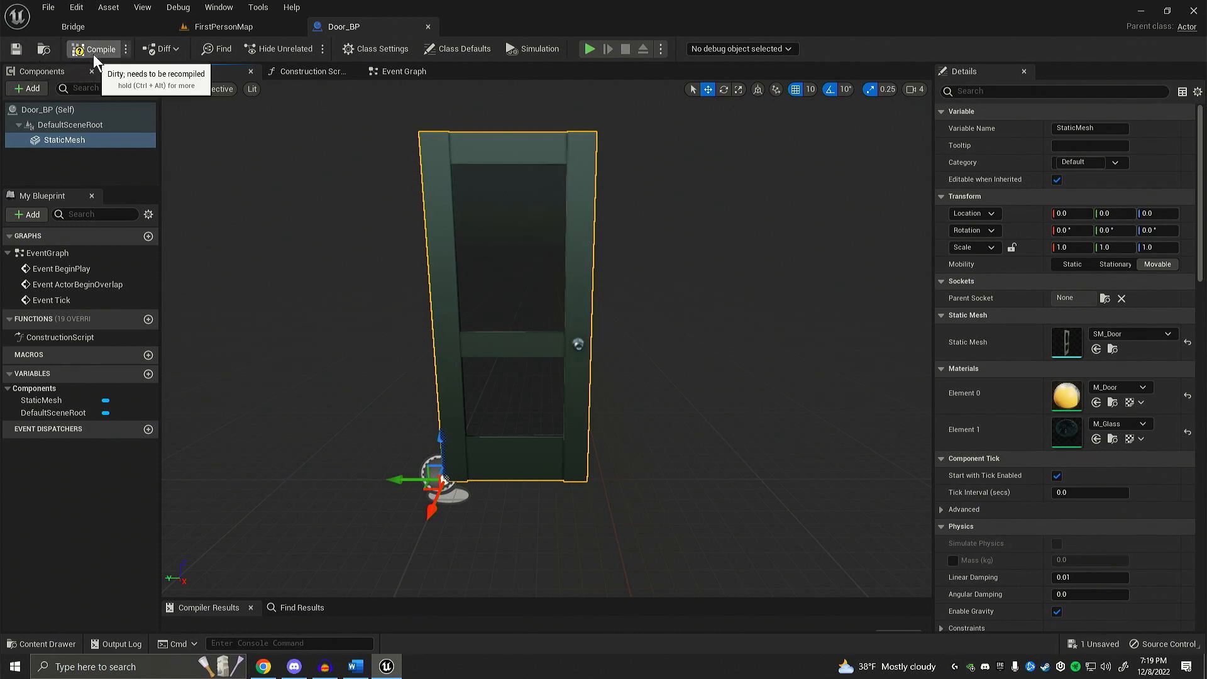
{"action": "key", "text": "a"}
{"action": "mouse_move", "coordinate": [341, 195]}
{"action": "right_mouse_down"}
{"action": "mouse_move", "coordinate": [321, 208]}
{"action": "mouse_move", "coordinate": [340, 209]}
{"action": "right_mouse_up"}
{"action": "key", "text": "s"}
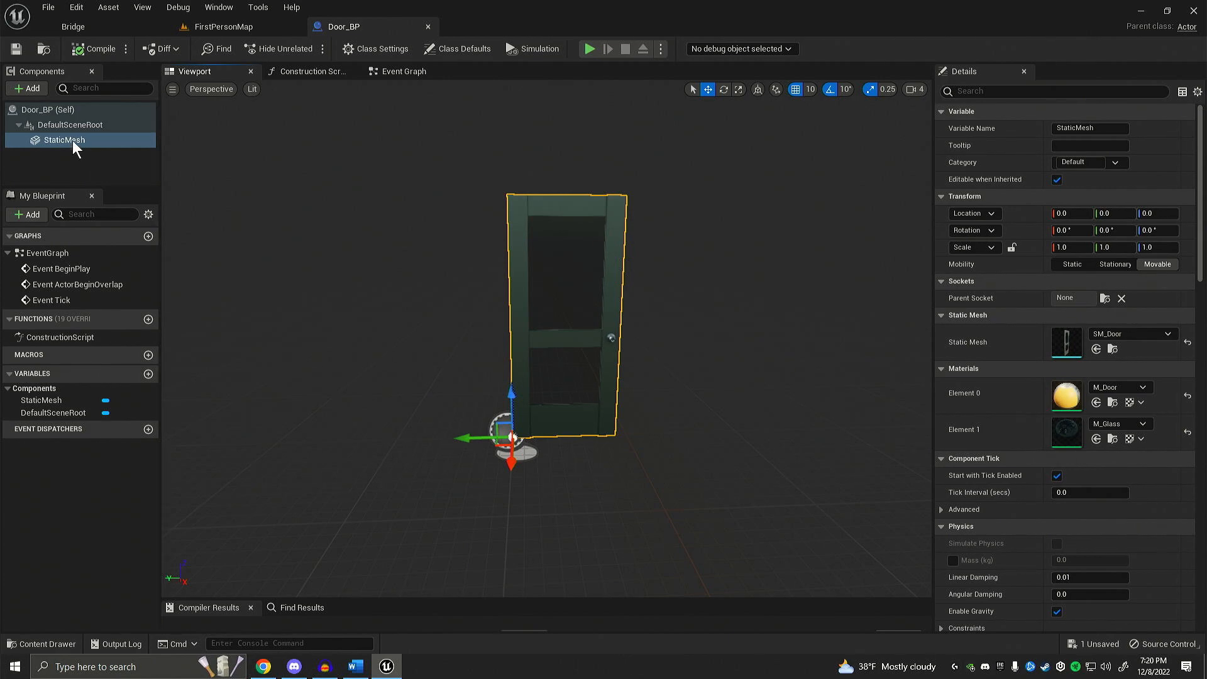
{"action": "left_click", "coordinate": [55, 138]}
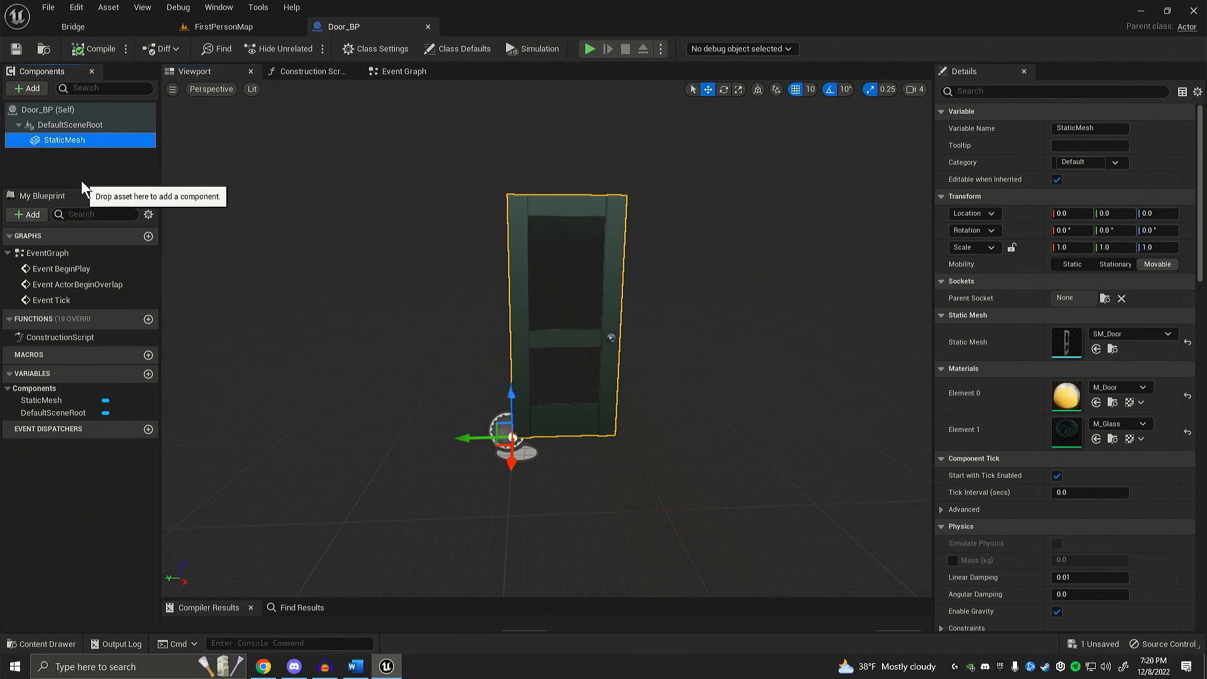
Step: Rename the StaticMesh component of Door_BP to Door_SM
{"action": "key", "text": "F2"}
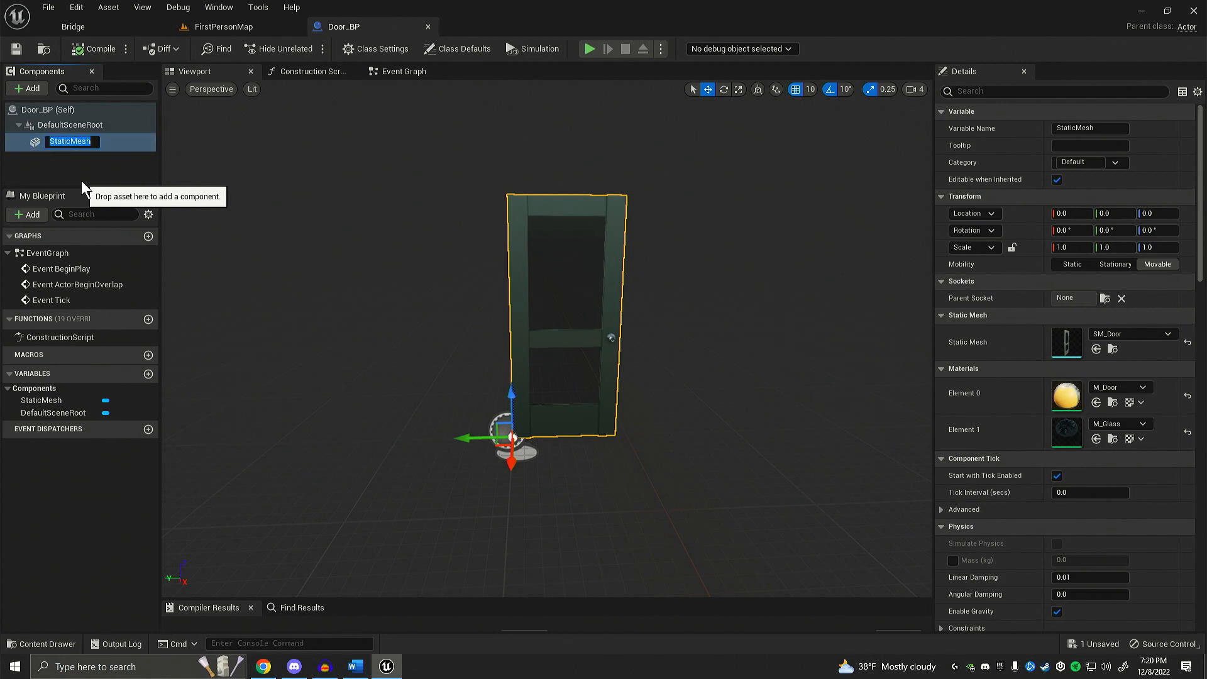
{"action": "type", "text": "Door_SM"}
{"action": "key", "text": "Return"}
{"action": "right_click_drag", "start_coordinate": [390, 302], "coordinate": [397, 309]}
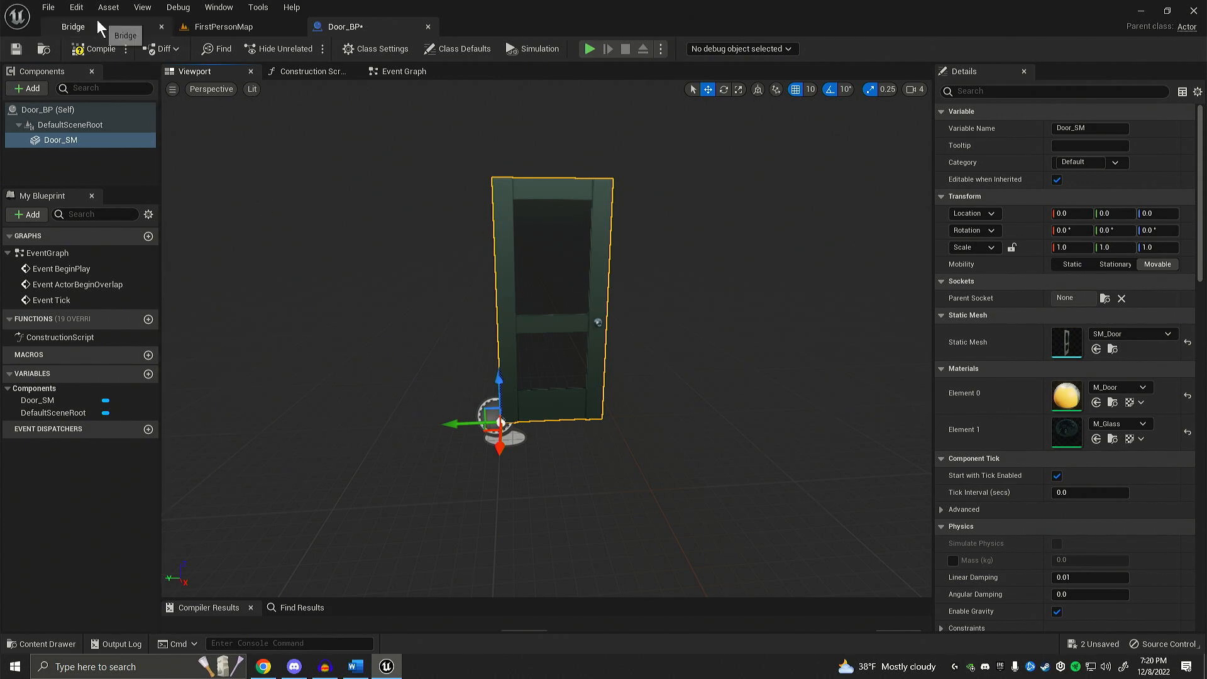
Step: Place a Door_BP actor from the Doors folder on the open floor of FirstPersonMap, near the rifle pickup
{"action": "left_click", "coordinate": [236, 29]}
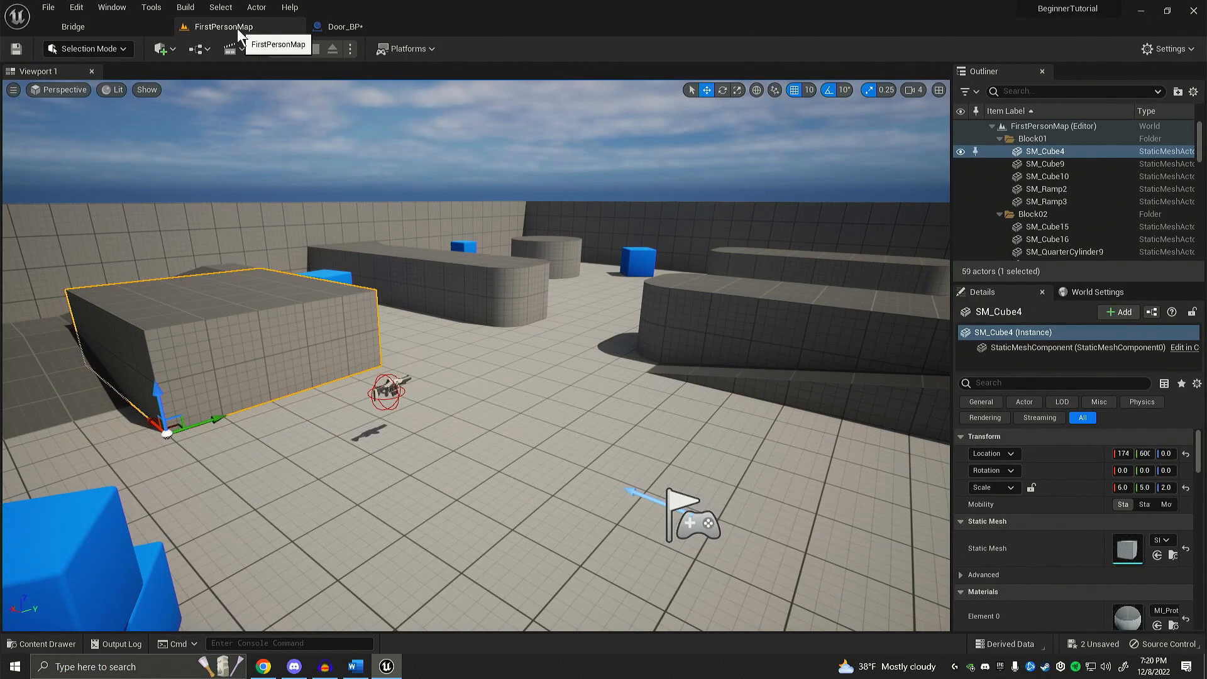
{"action": "key", "text": "ctrl+space"}
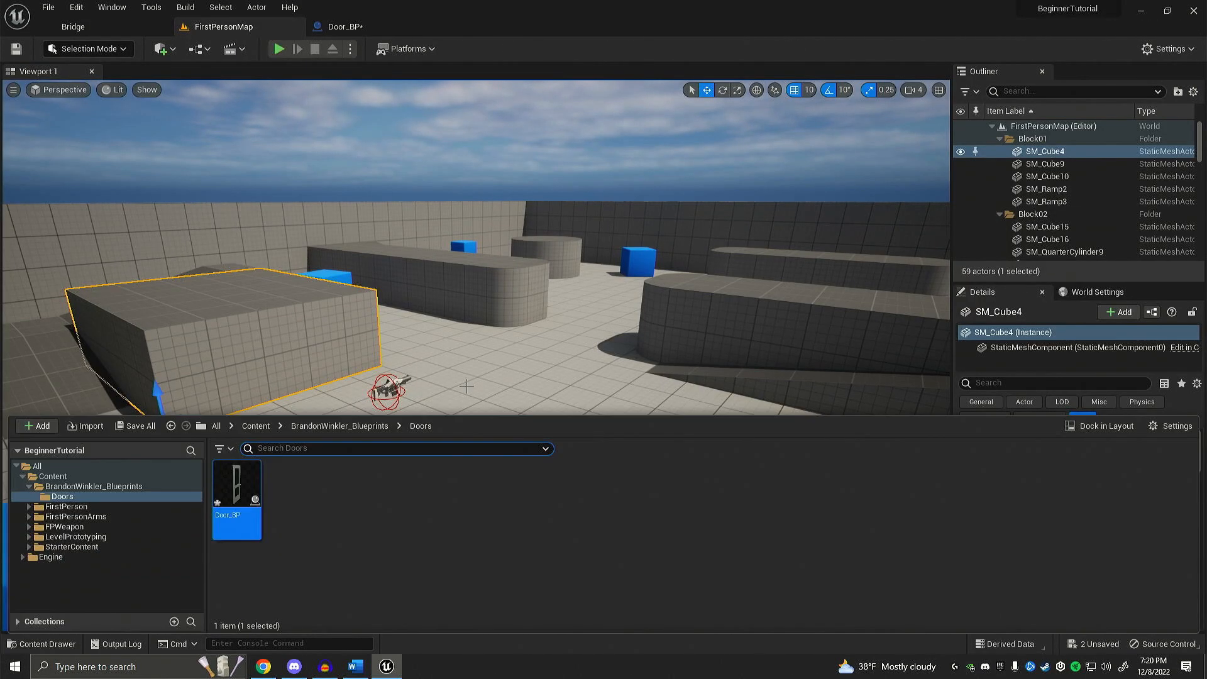
{"action": "left_click_drag", "start_coordinate": [237, 496], "coordinate": [531, 384]}
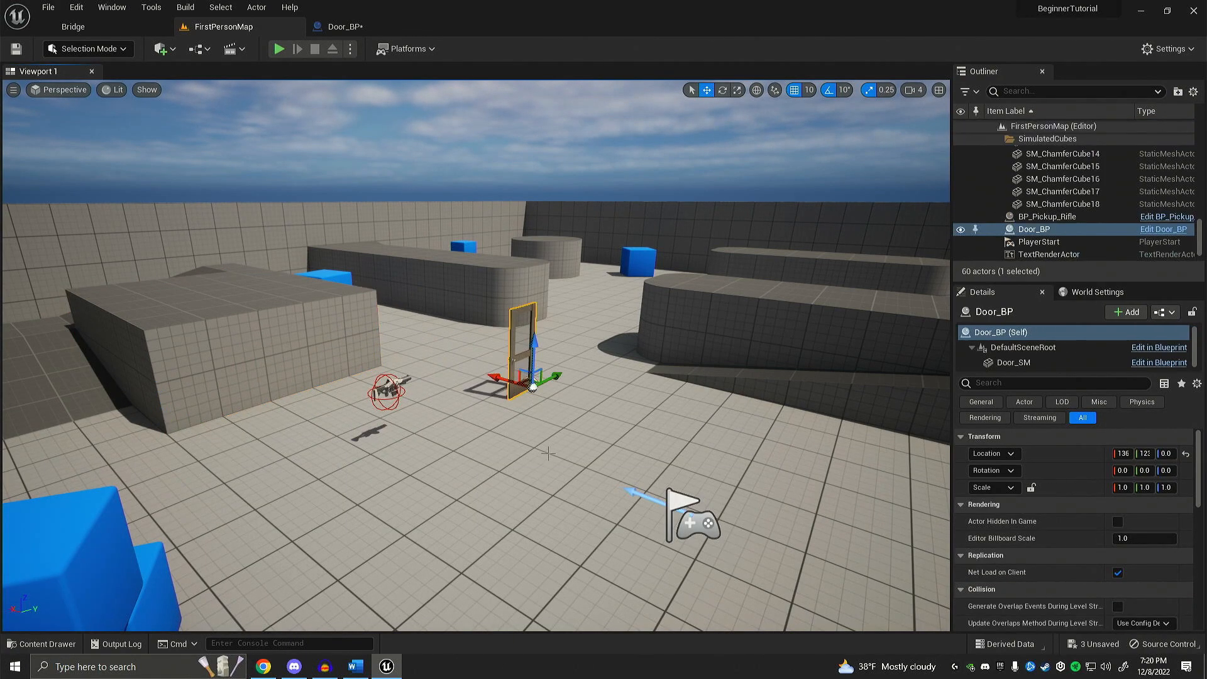
Step: Examine the placed door in the level up close and from several angles
{"action": "key", "text": "f"}
{"action": "key", "text": "w"}
{"action": "right_click_drag", "start_coordinate": [532, 384], "coordinate": [536, 455]}
{"action": "key", "text": "d"}
{"action": "key", "text": "a"}
{"action": "key", "text": "d"}
{"action": "key", "text": "d"}
{"action": "key", "text": "a"}
{"action": "key", "text": "ctrl+space"}
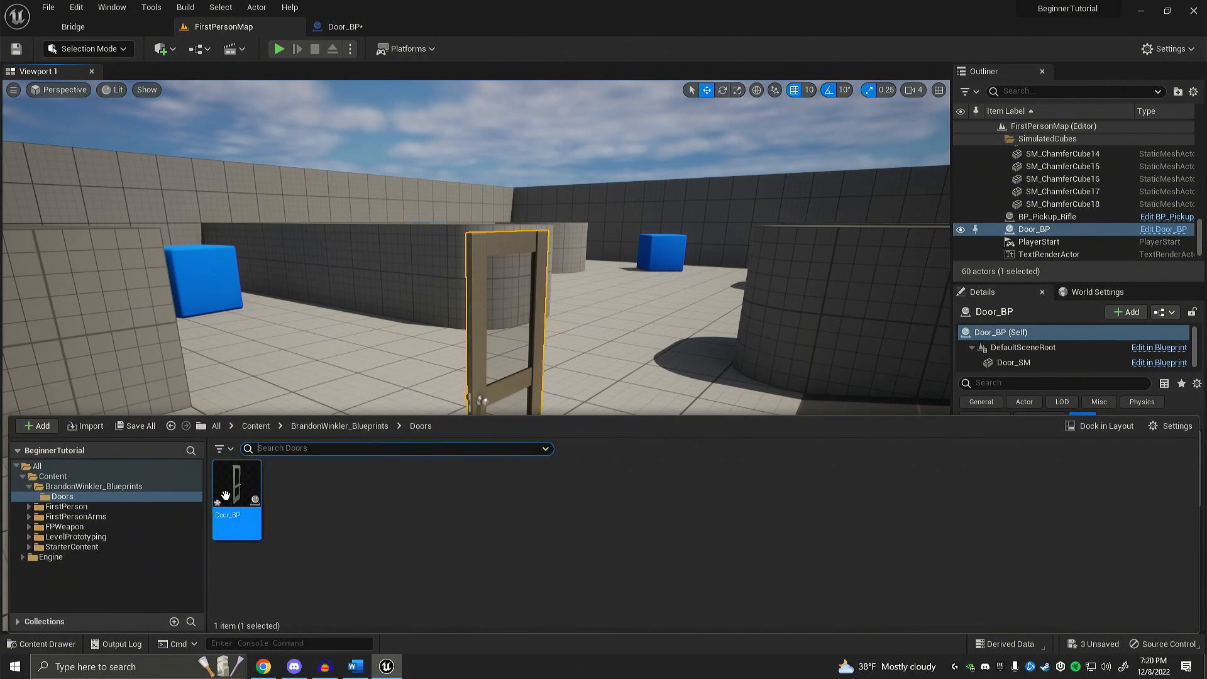
{"action": "right_click_drag", "start_coordinate": [414, 339], "coordinate": [459, 384]}
{"action": "key", "text": "s"}
{"action": "key", "text": "w"}
{"action": "right_click_drag", "start_coordinate": [267, 239], "coordinate": [252, 233]}
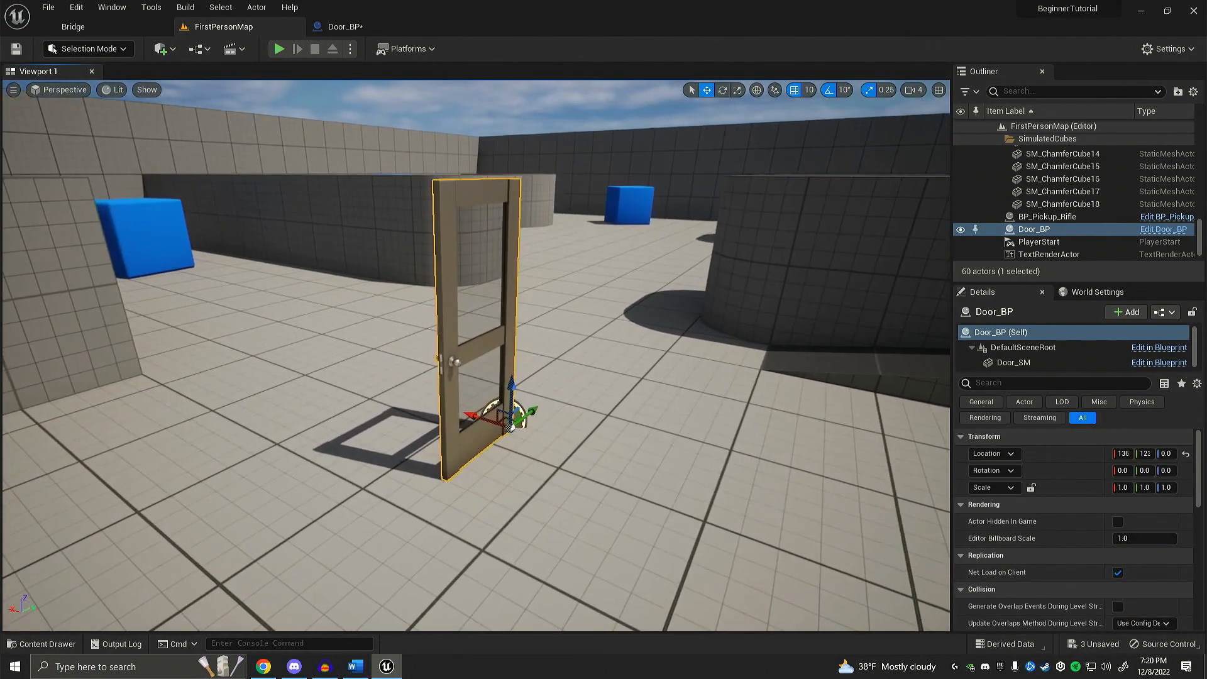
Step: Play the level and walk into the door from both sides to test its collision, and end the play session
{"action": "left_click", "coordinate": [279, 49]}
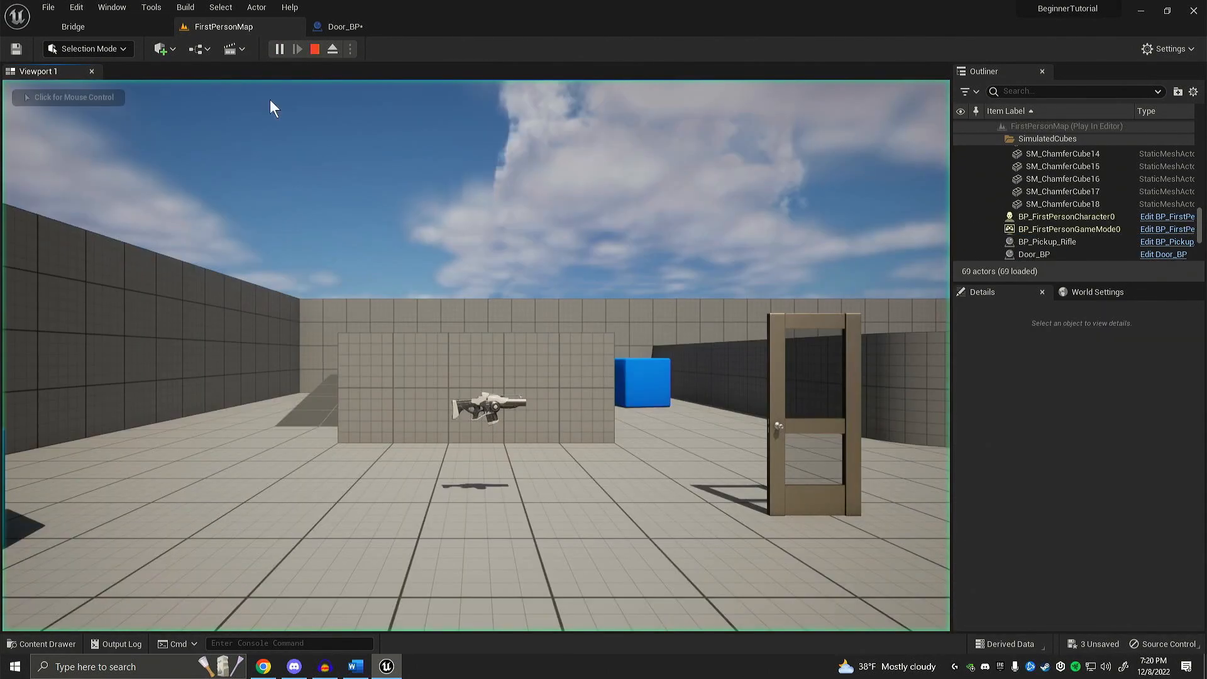
{"action": "key", "text": "w"}
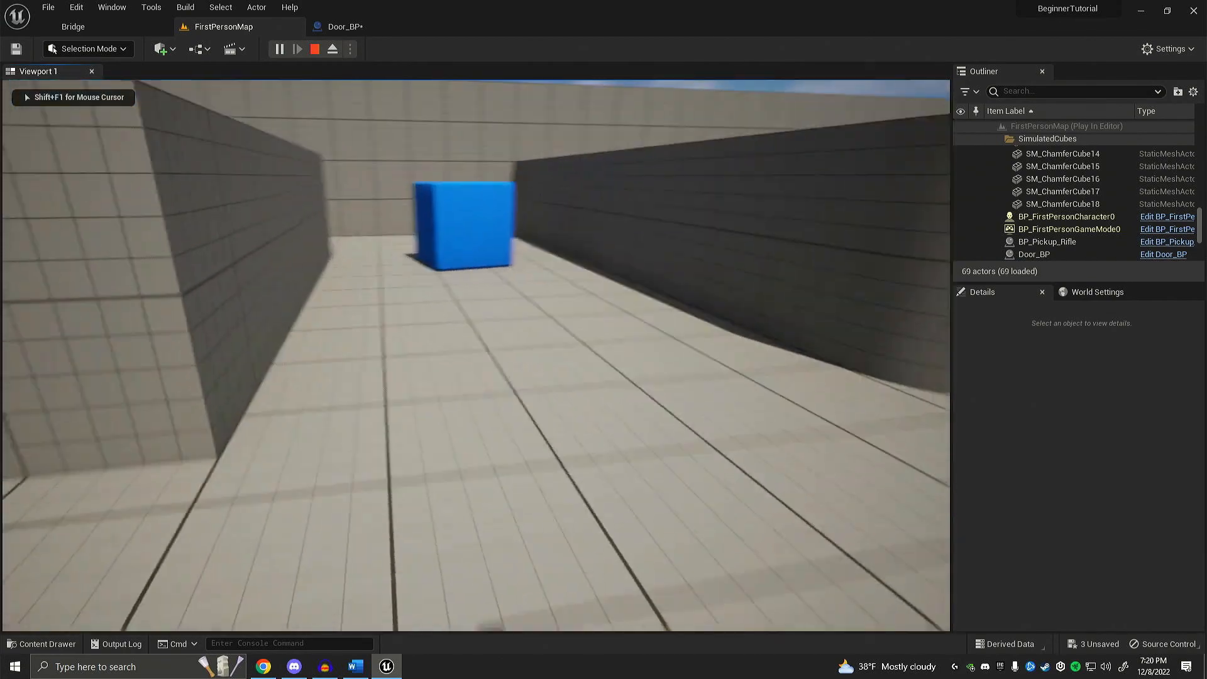
{"action": "key", "text": "w"}
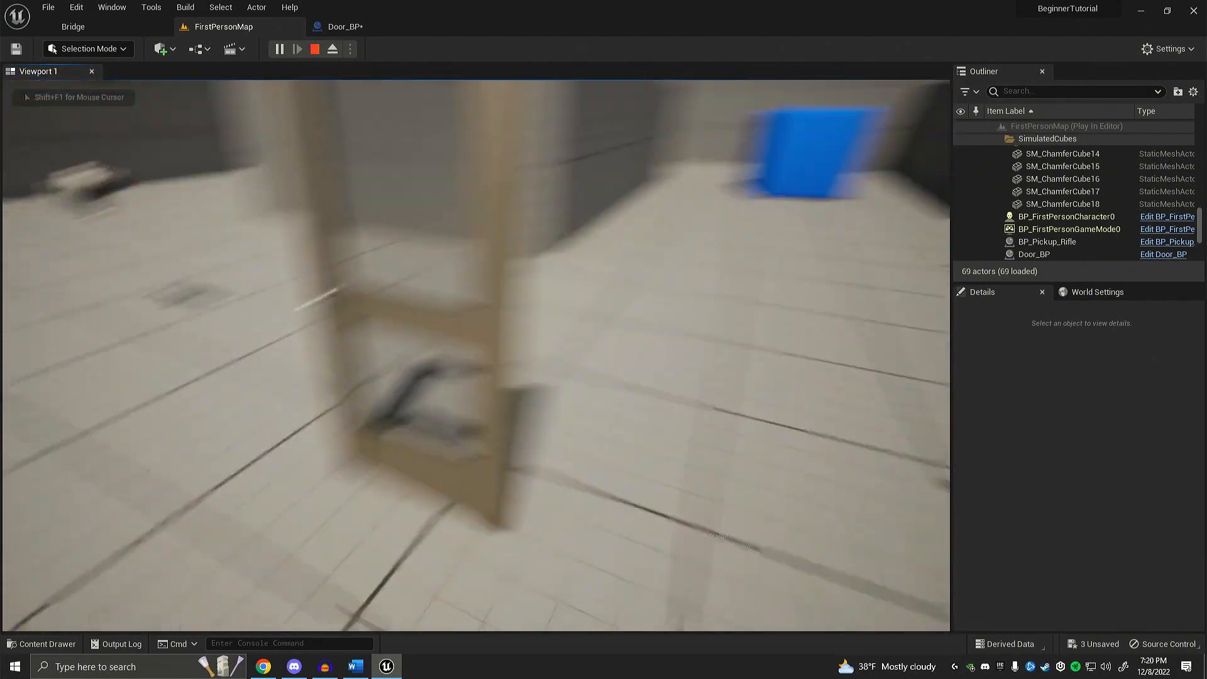
{"action": "key", "text": "w"}
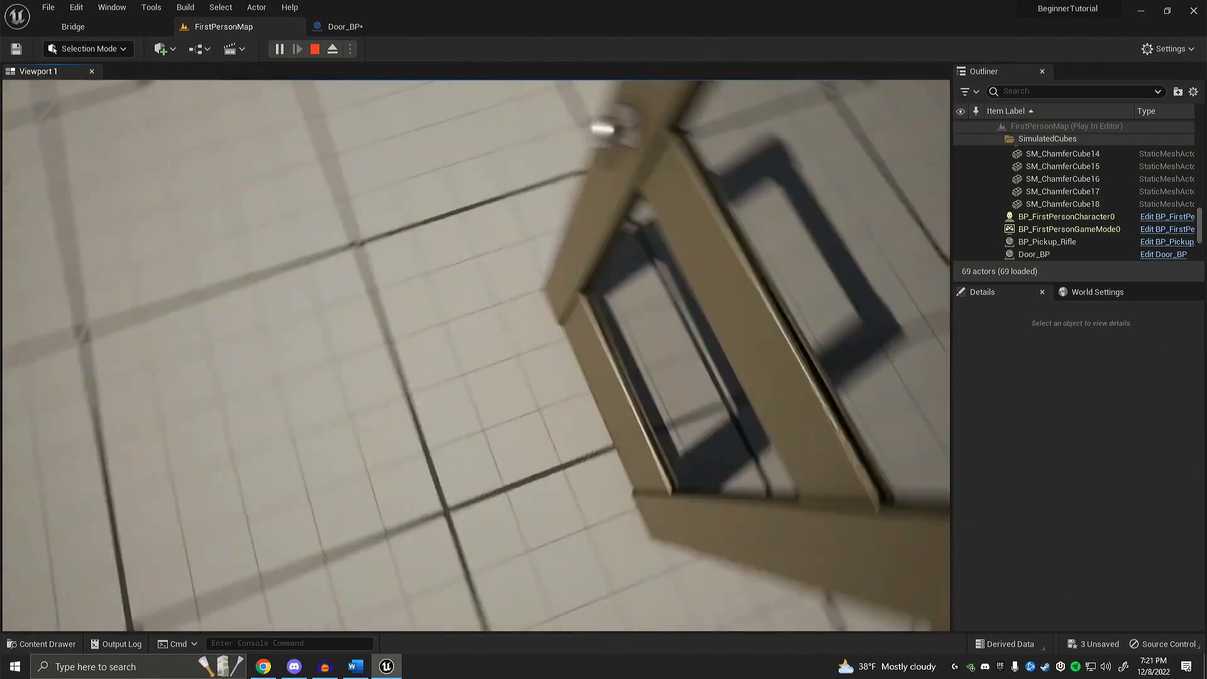
{"action": "key", "text": "d"}
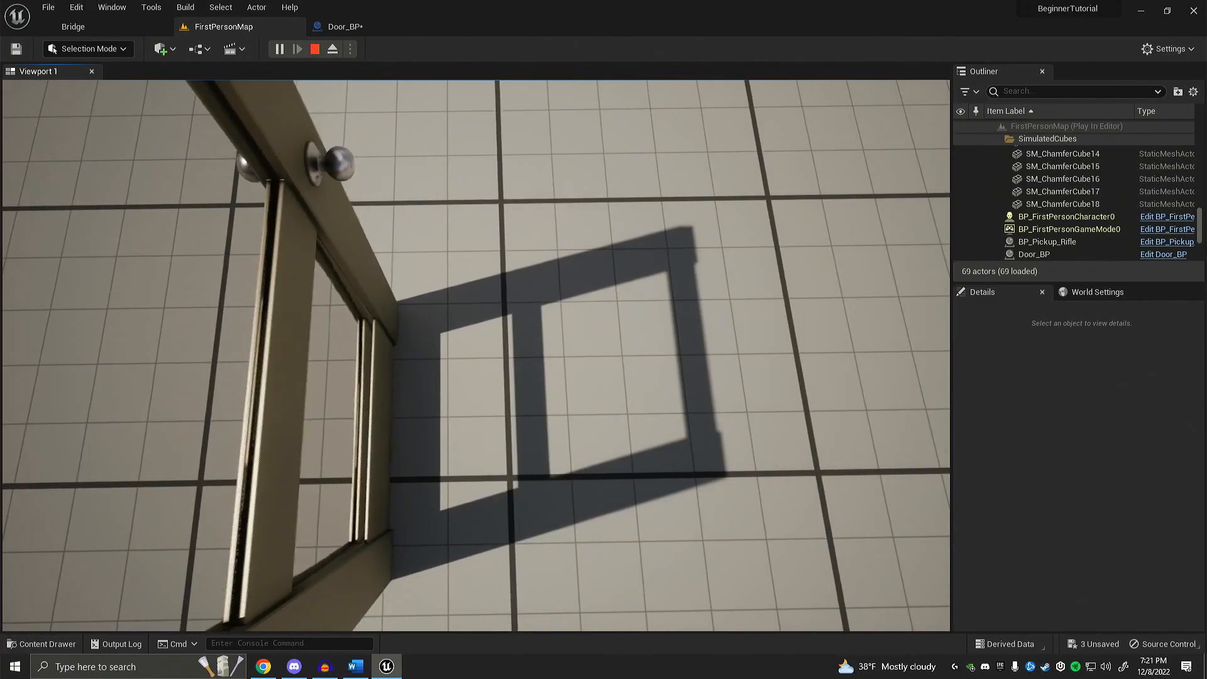
{"action": "key", "text": "s"}
{"action": "key", "text": "a"}
{"action": "key", "text": "w"}
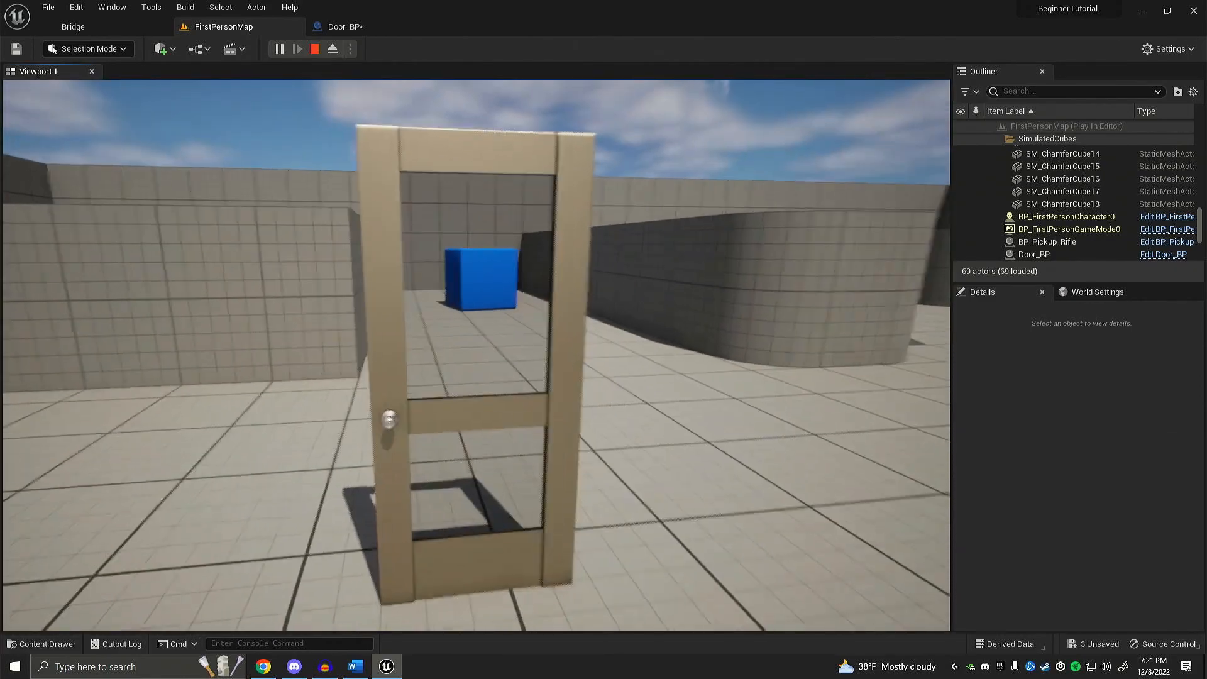
{"action": "key", "text": "s"}
{"action": "key", "text": "Escape"}
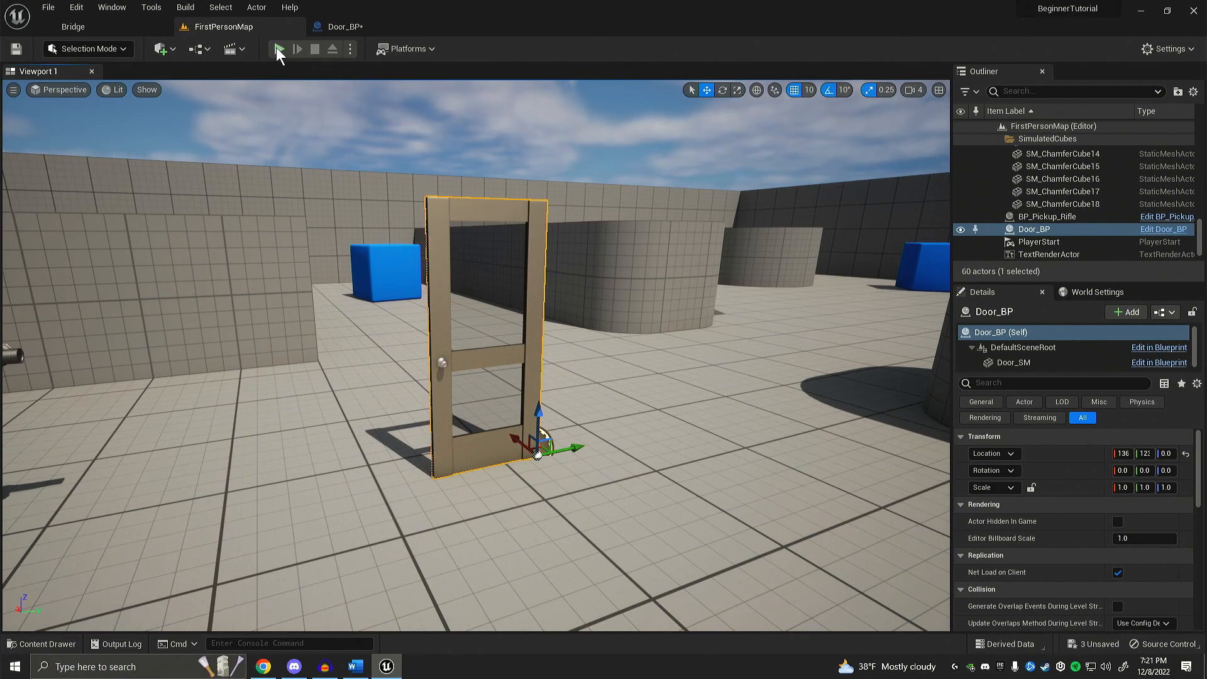
Step: Play the level again, testing collision against the level blocks and comparing it with the door, and stop playing
{"action": "left_click", "coordinate": [279, 49]}
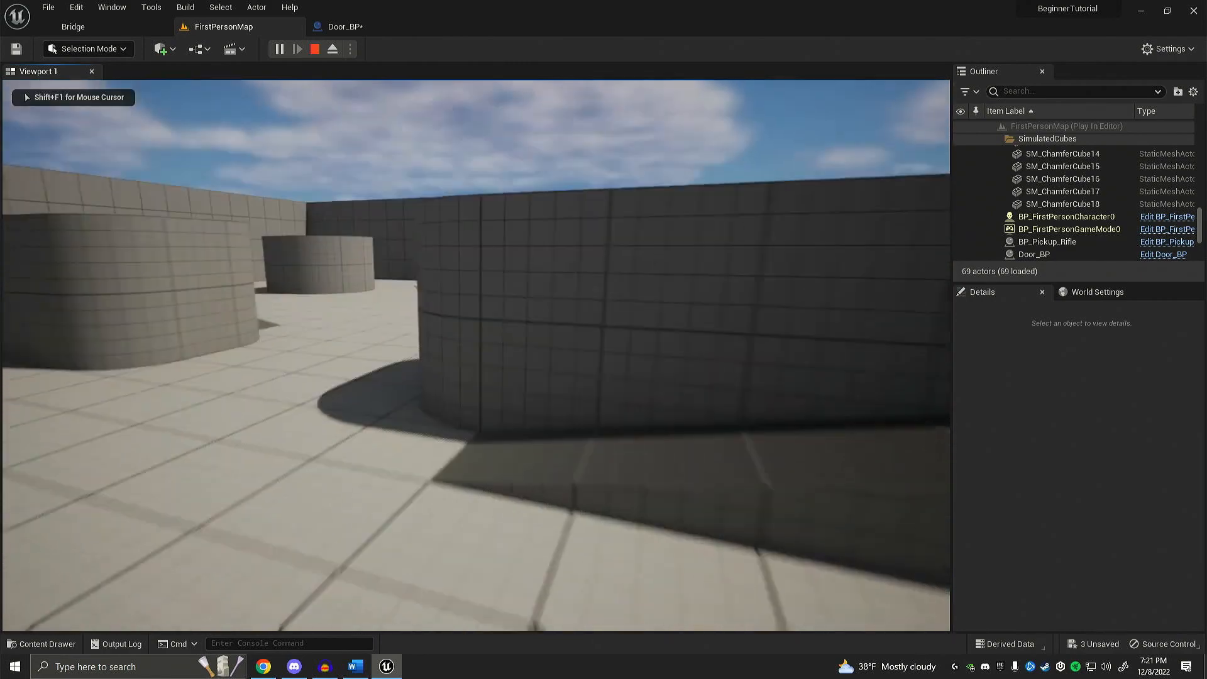
{"action": "key", "text": "w"}
{"action": "key", "text": "space"}
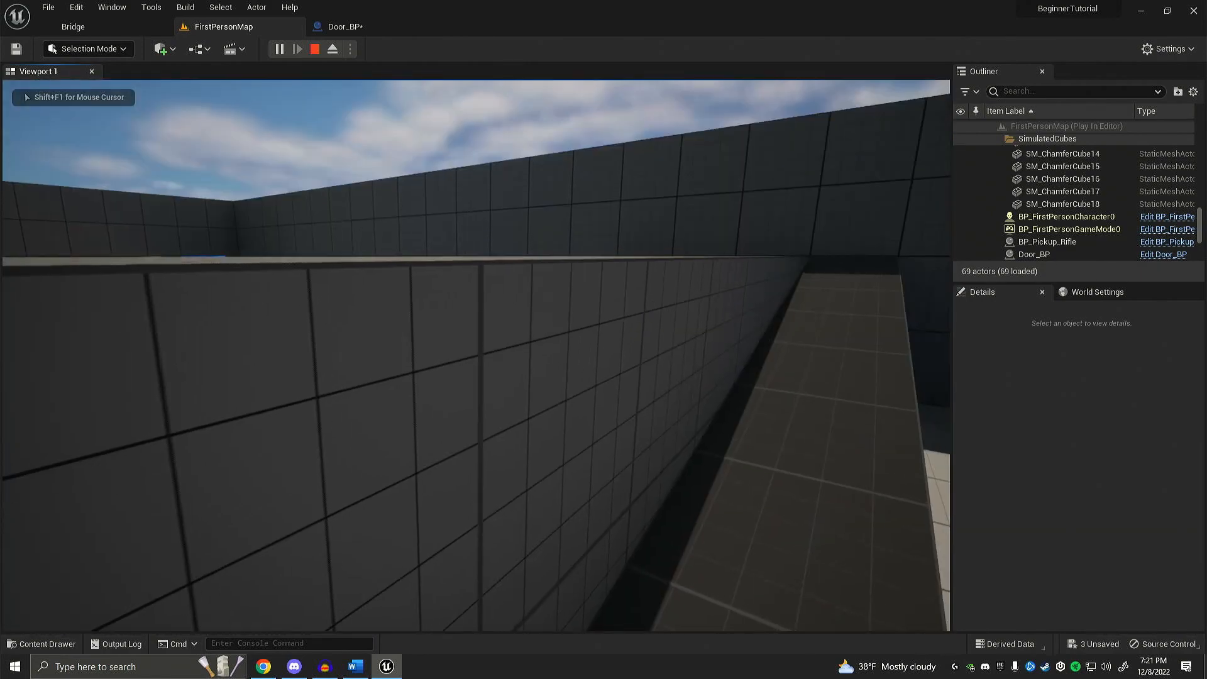
{"action": "key", "text": "w"}
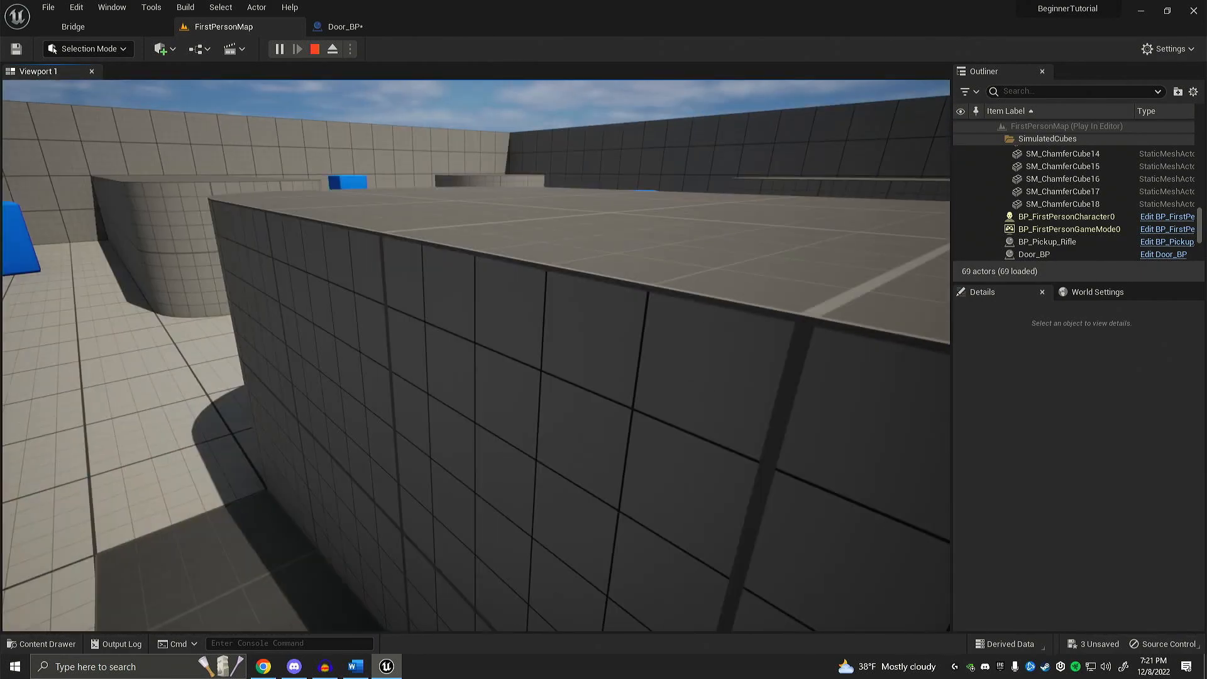
{"action": "key", "text": "w"}
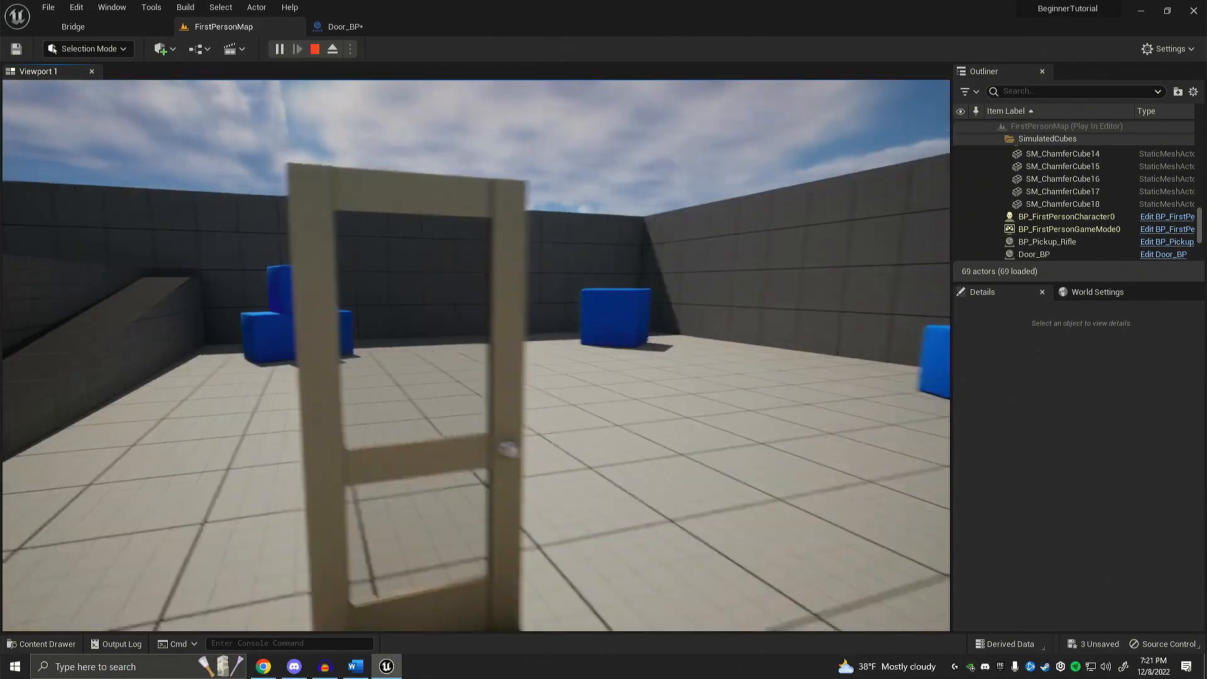
{"action": "key", "text": "w"}
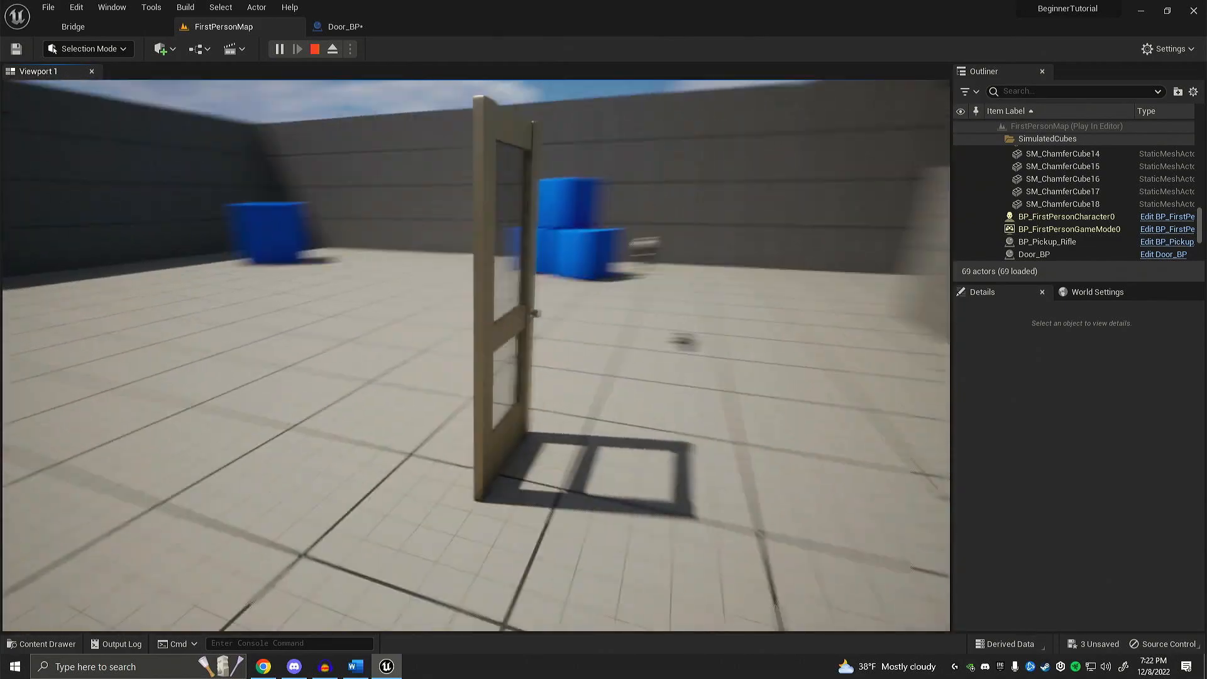
{"action": "key", "text": "w"}
{"action": "key", "text": "Escape"}
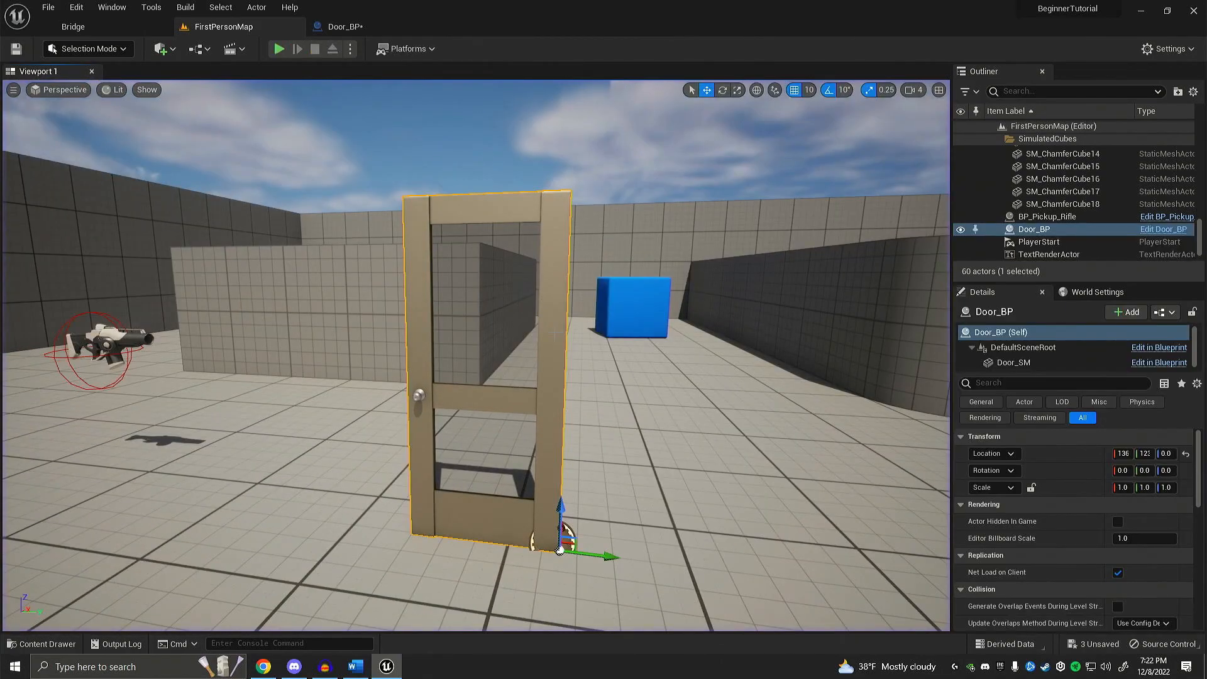
Step: Search all content for "Door" and open the SM_Door static mesh for editing
{"action": "key", "text": "a"}
{"action": "right_click_drag", "start_coordinate": [555, 332], "coordinate": [548, 335]}
{"action": "key", "text": "d"}
{"action": "key", "text": "ctrl+space"}
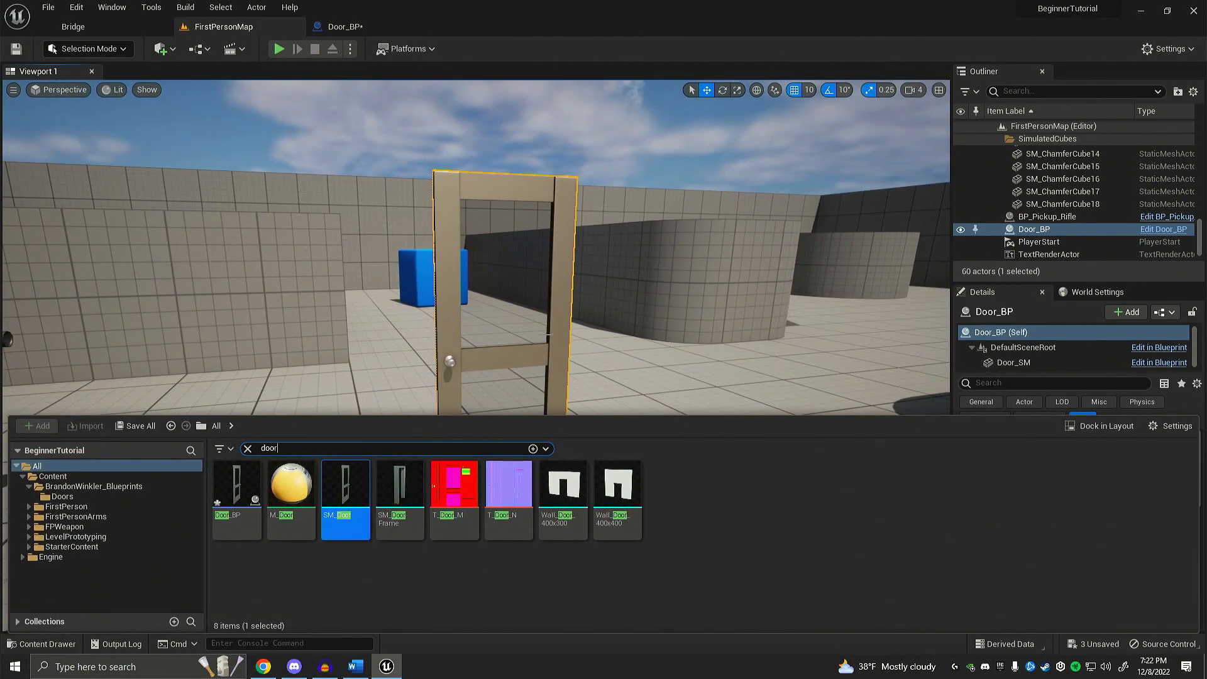
{"action": "left_click", "coordinate": [246, 449]}
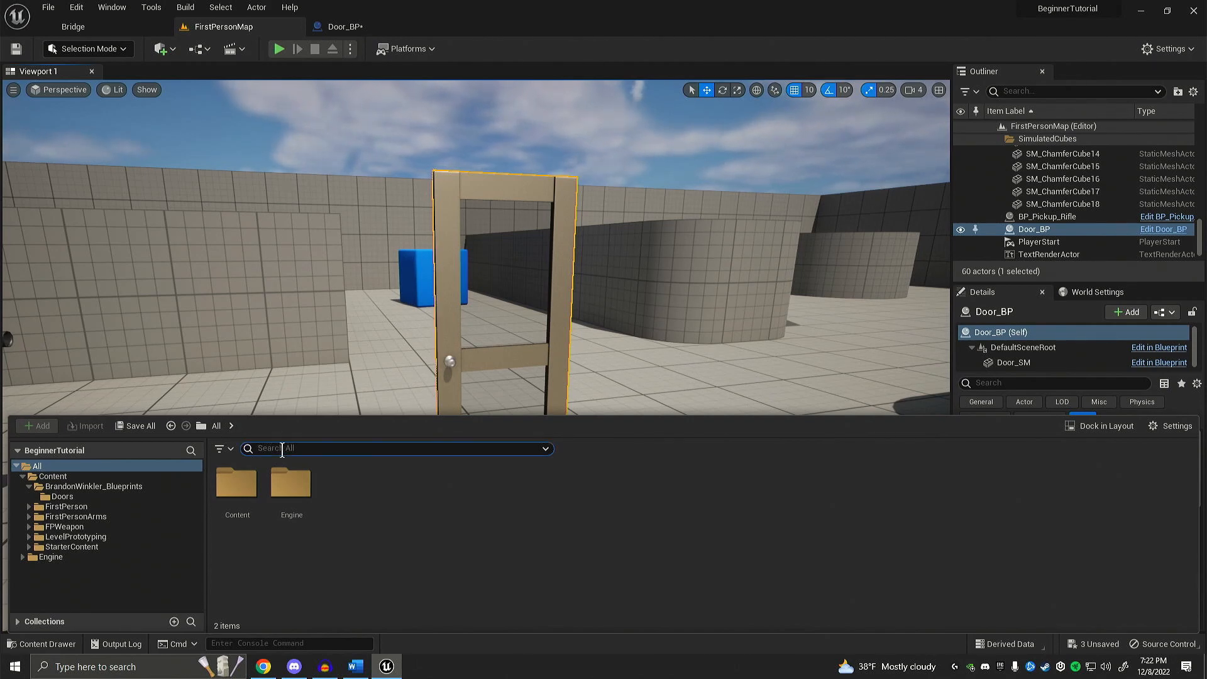
{"action": "type", "text": "Door"}
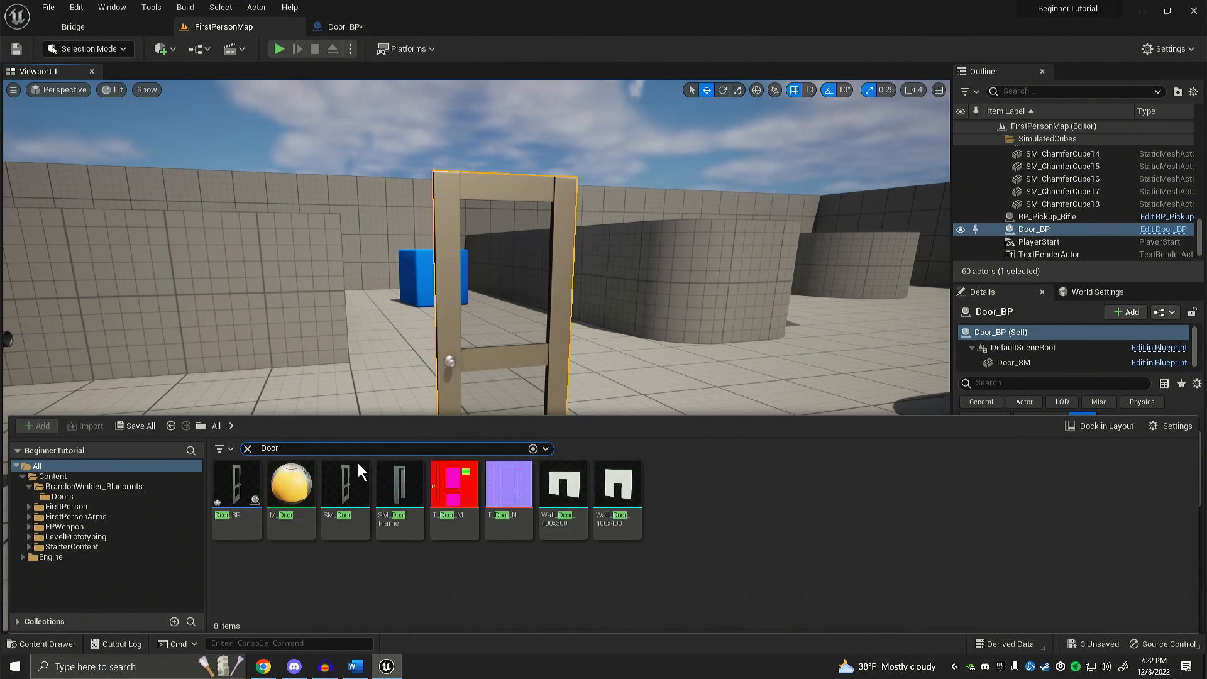
{"action": "mouse_move", "coordinate": [342, 527]}
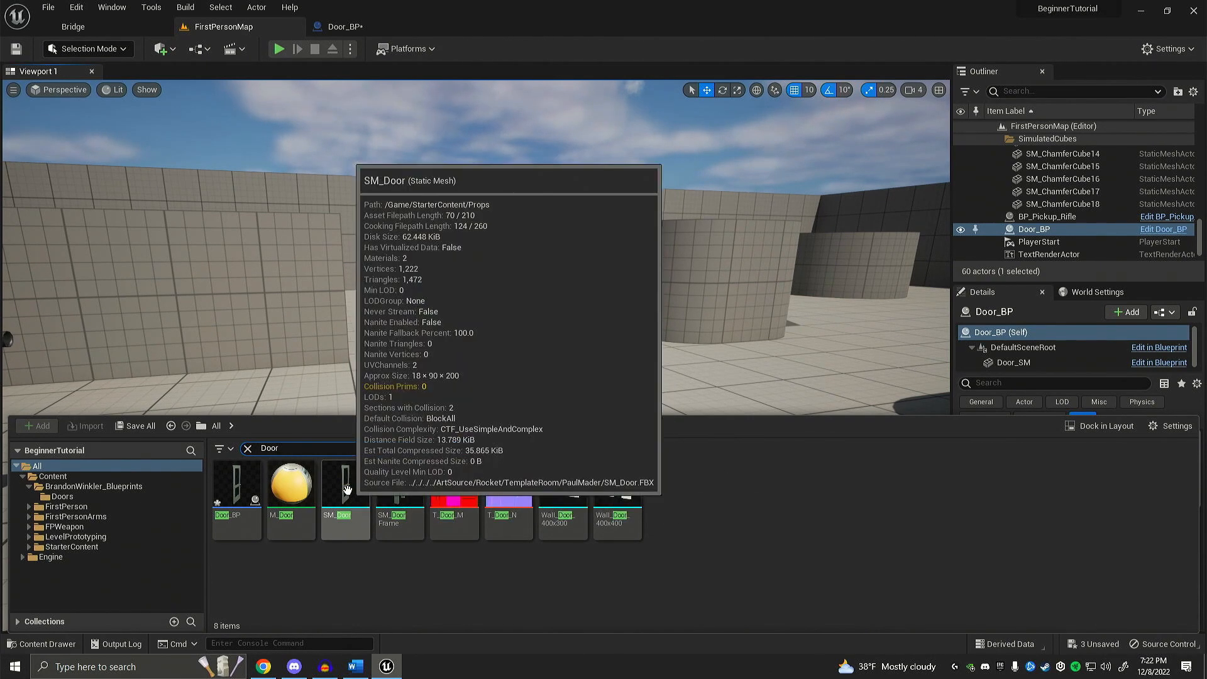
{"action": "double_click", "coordinate": [352, 497]}
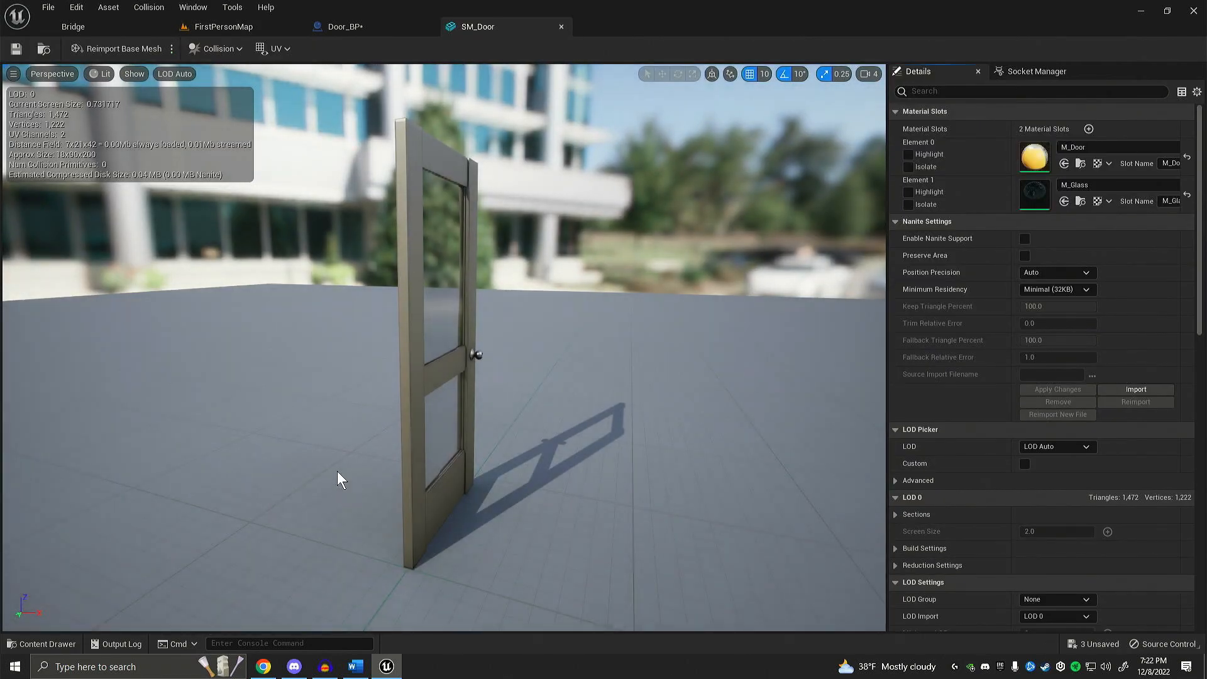
Step: Add a box simplified collision to the SM_Door mesh and save the mesh
{"action": "right_click_drag", "start_coordinate": [329, 436], "coordinate": [338, 434]}
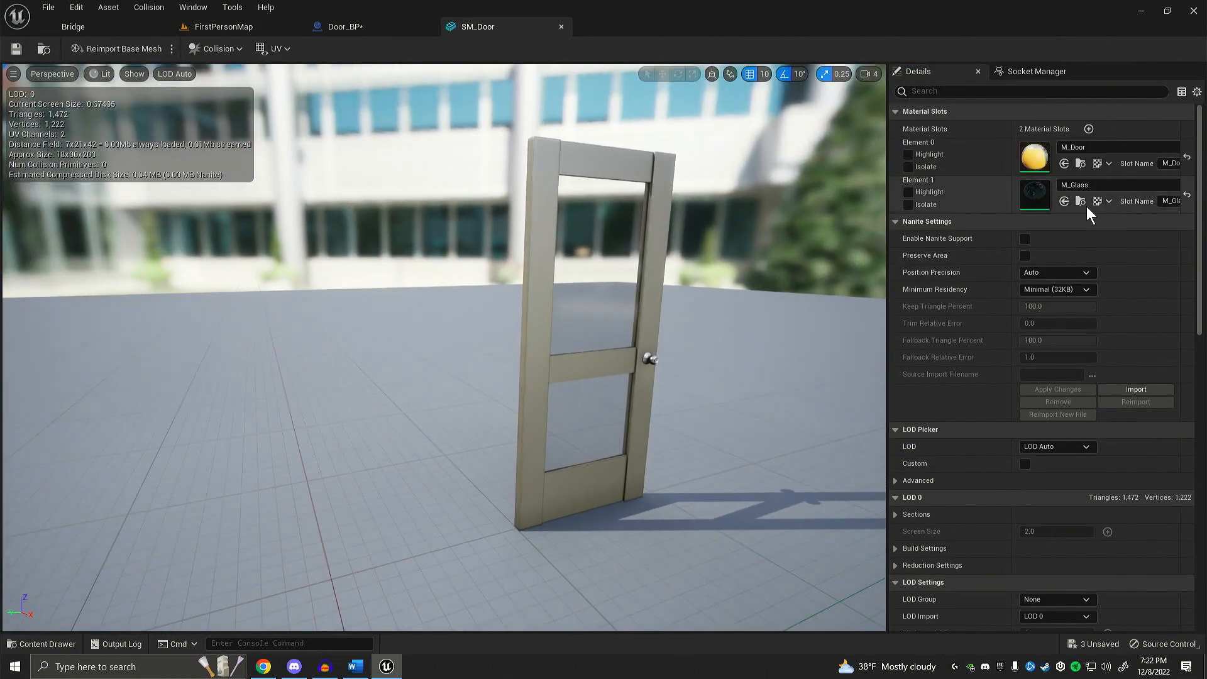
{"action": "right_click_drag", "start_coordinate": [821, 289], "coordinate": [513, 385]}
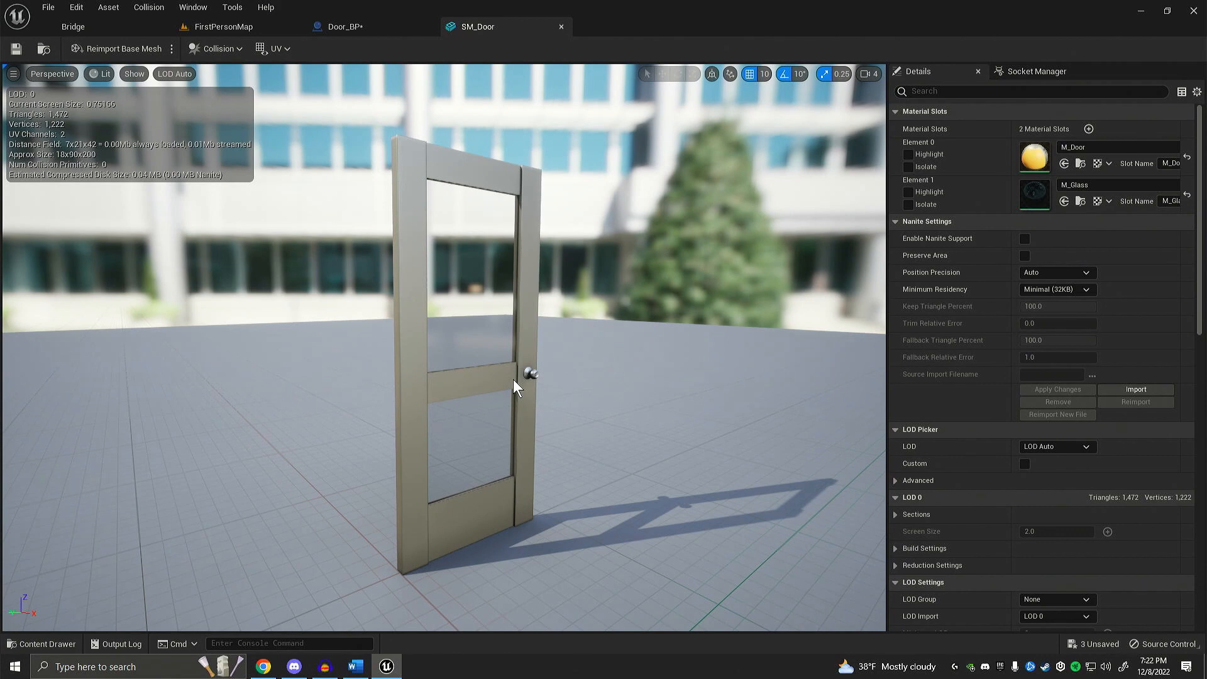
{"action": "left_click", "coordinate": [239, 50]}
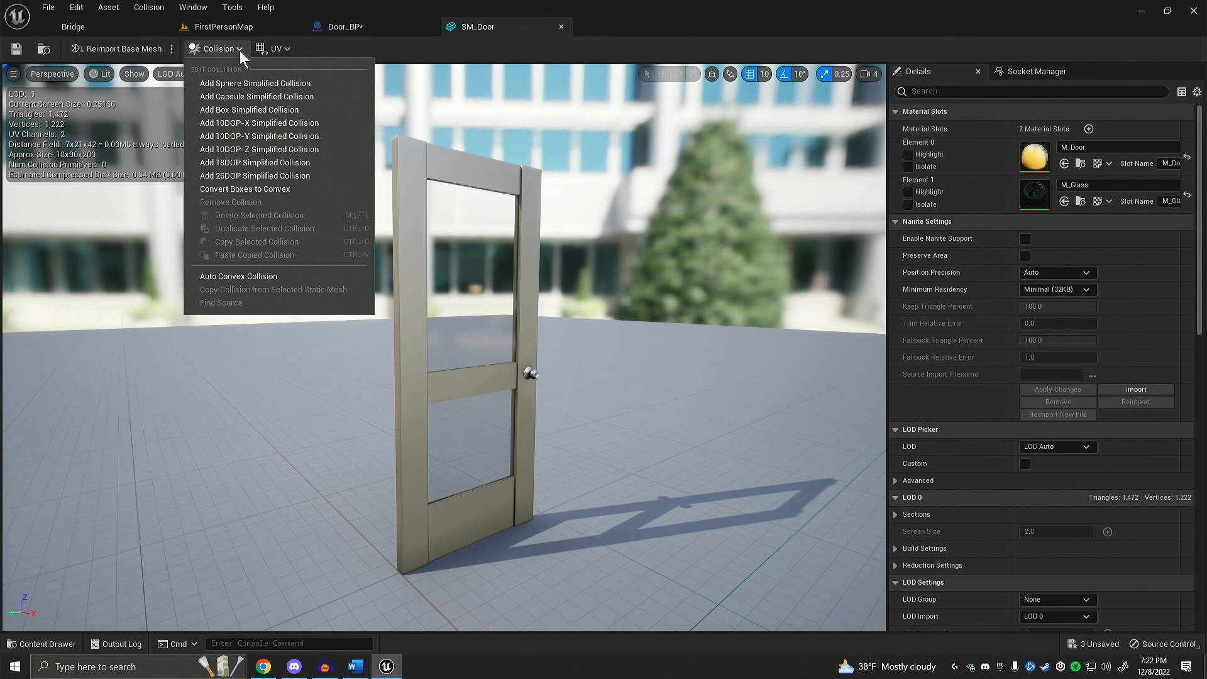
{"action": "left_click", "coordinate": [224, 111]}
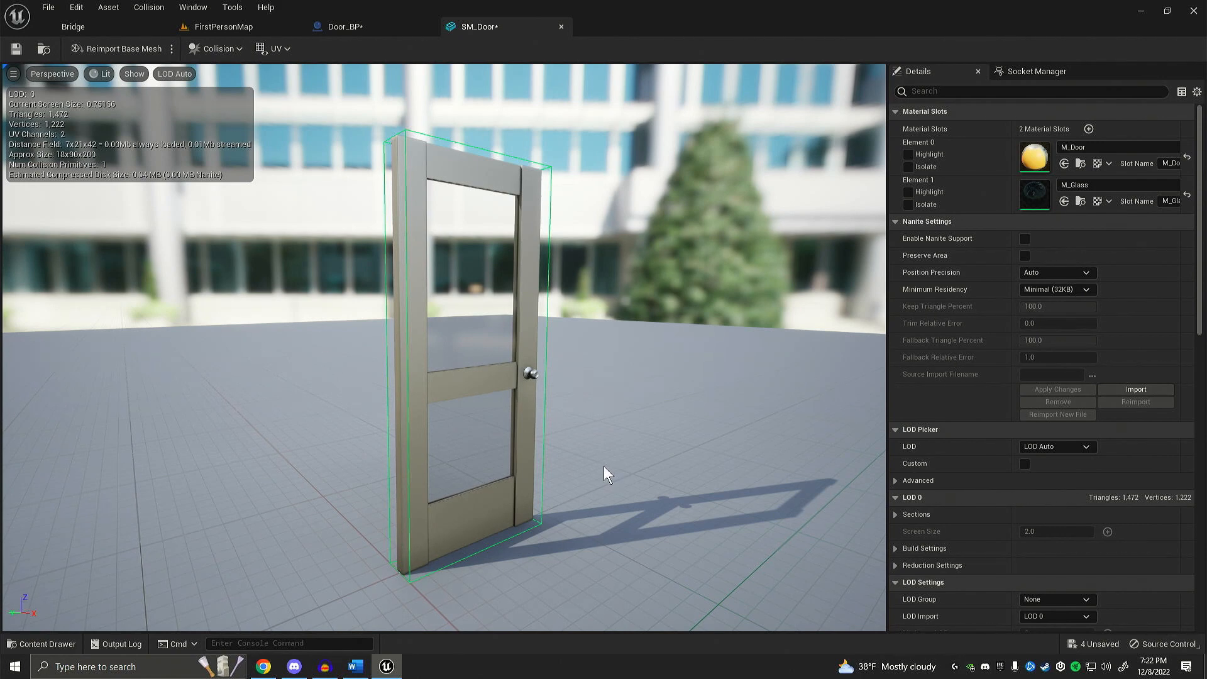
{"action": "left_click", "coordinate": [16, 50]}
Step: Return to FirstPersonMap and play the level, walking against the door to test its new box collision
{"action": "left_click", "coordinate": [221, 28]}
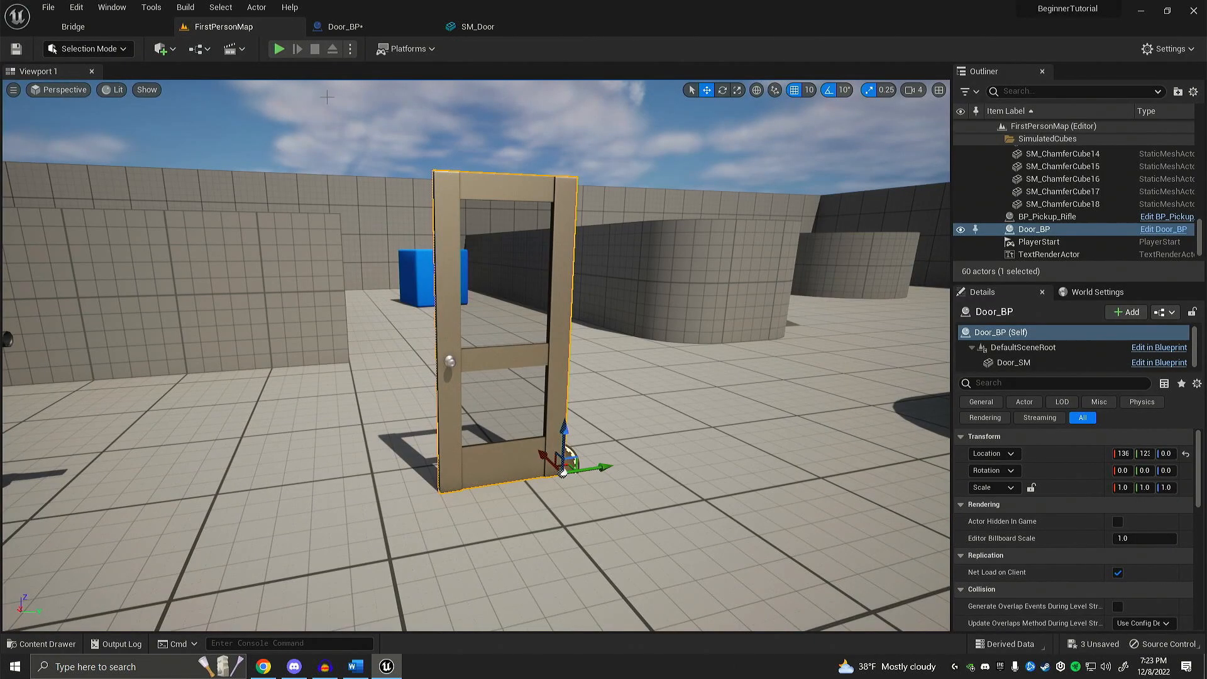
{"action": "left_click", "coordinate": [279, 49]}
{"action": "key", "text": "w"}
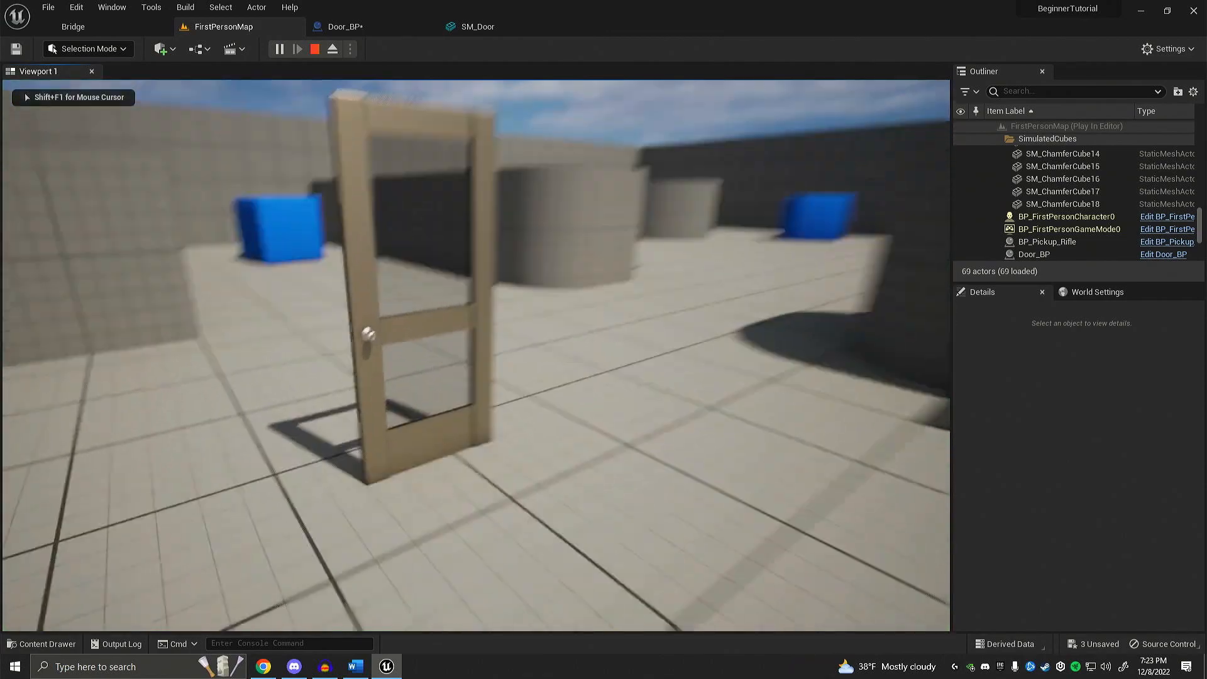
{"action": "key", "text": "s"}
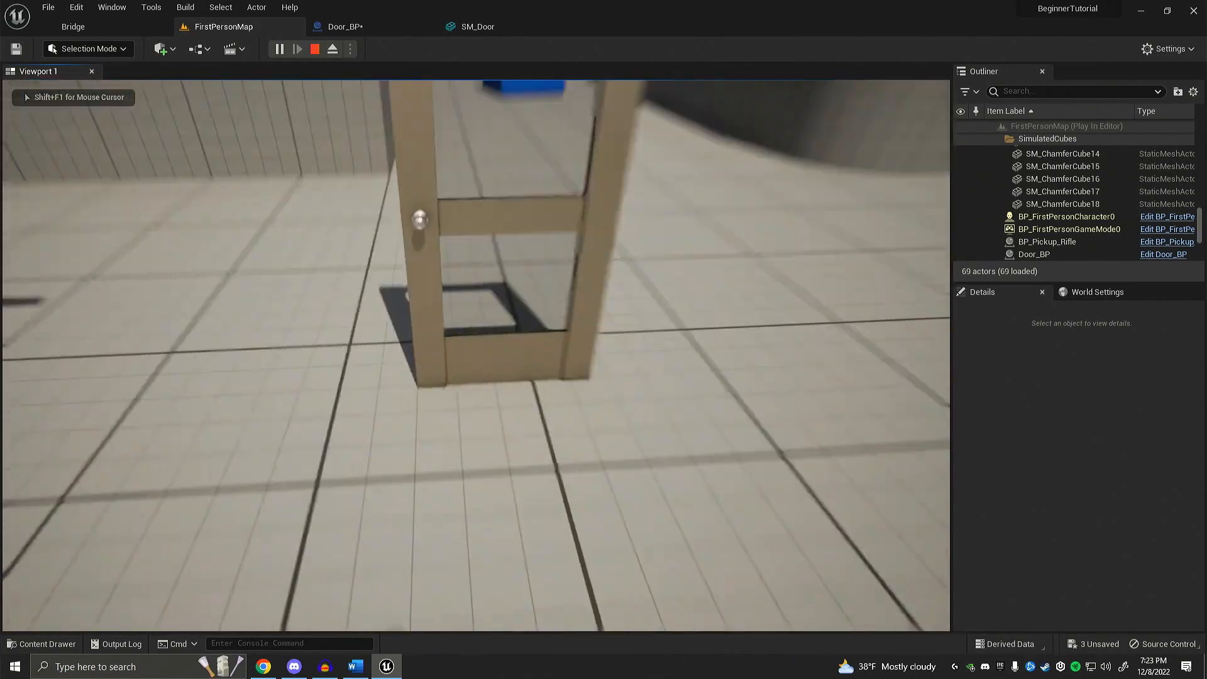
{"action": "key", "text": "w"}
{"action": "key", "text": "s"}
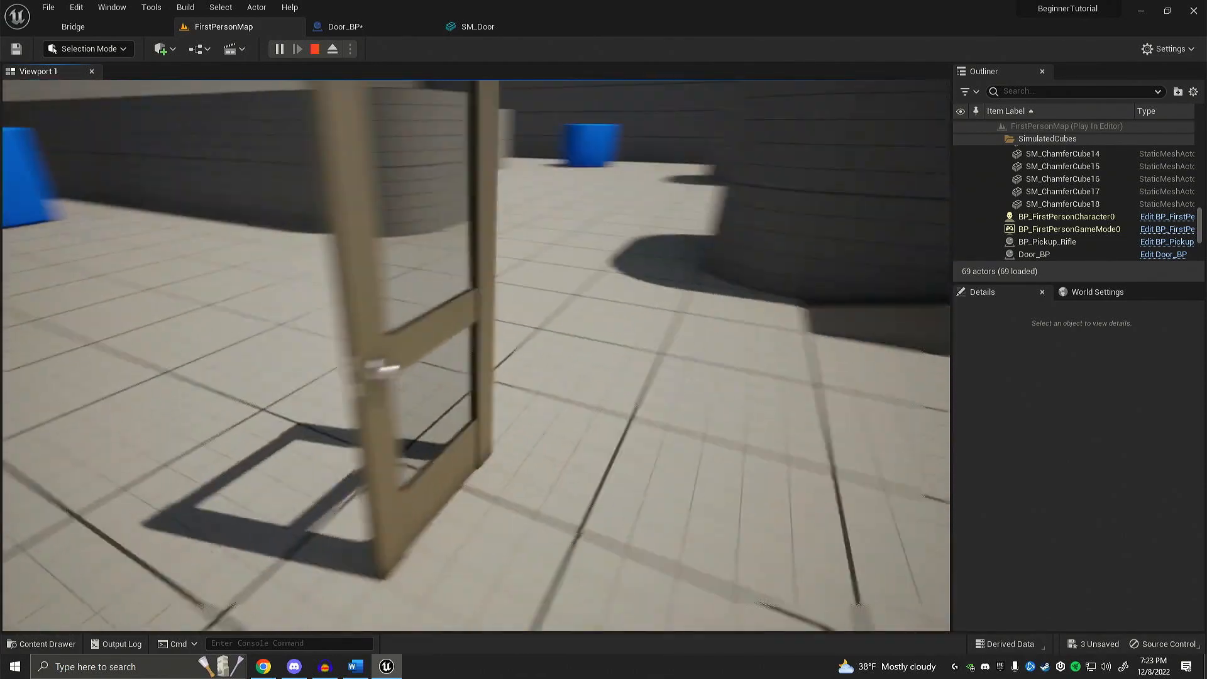
{"action": "key", "text": "a"}
{"action": "key", "text": "d"}
{"action": "key", "text": "w"}
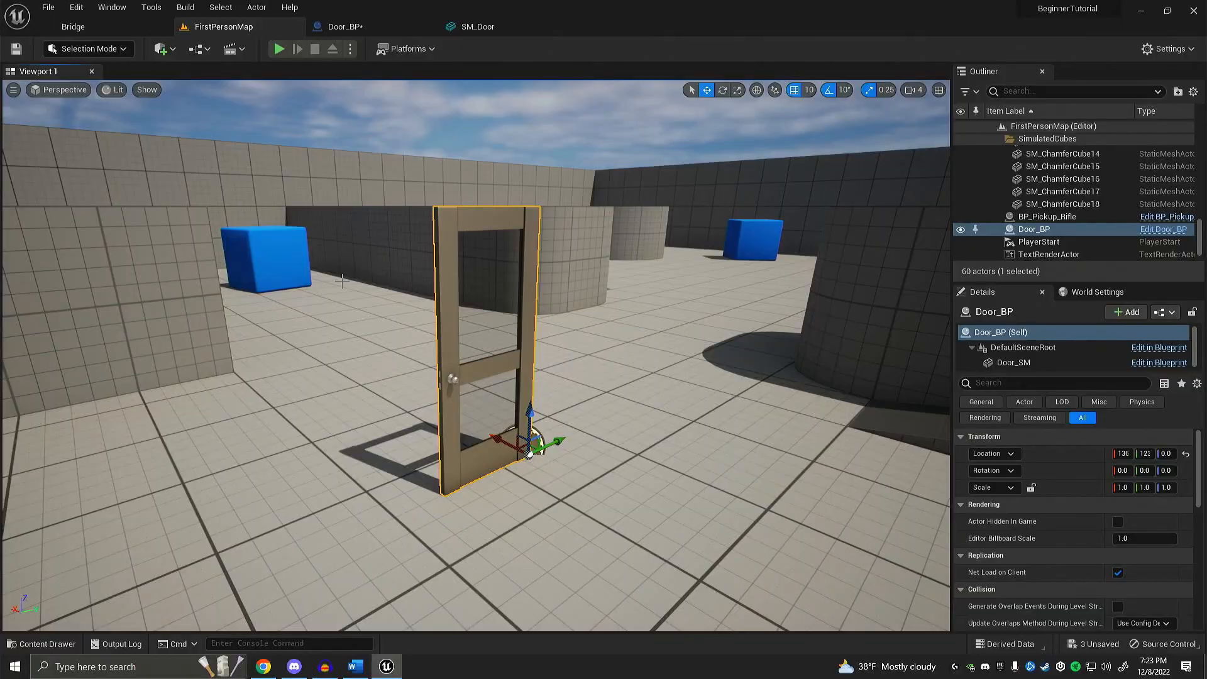
Step: Return to the Door_BP blueprint and view the door mesh from the front
{"action": "left_click", "coordinate": [343, 25]}
{"action": "right_click_drag", "start_coordinate": [377, 251], "coordinate": [340, 214]}
{"action": "key", "text": "w"}
{"action": "key", "text": "s"}
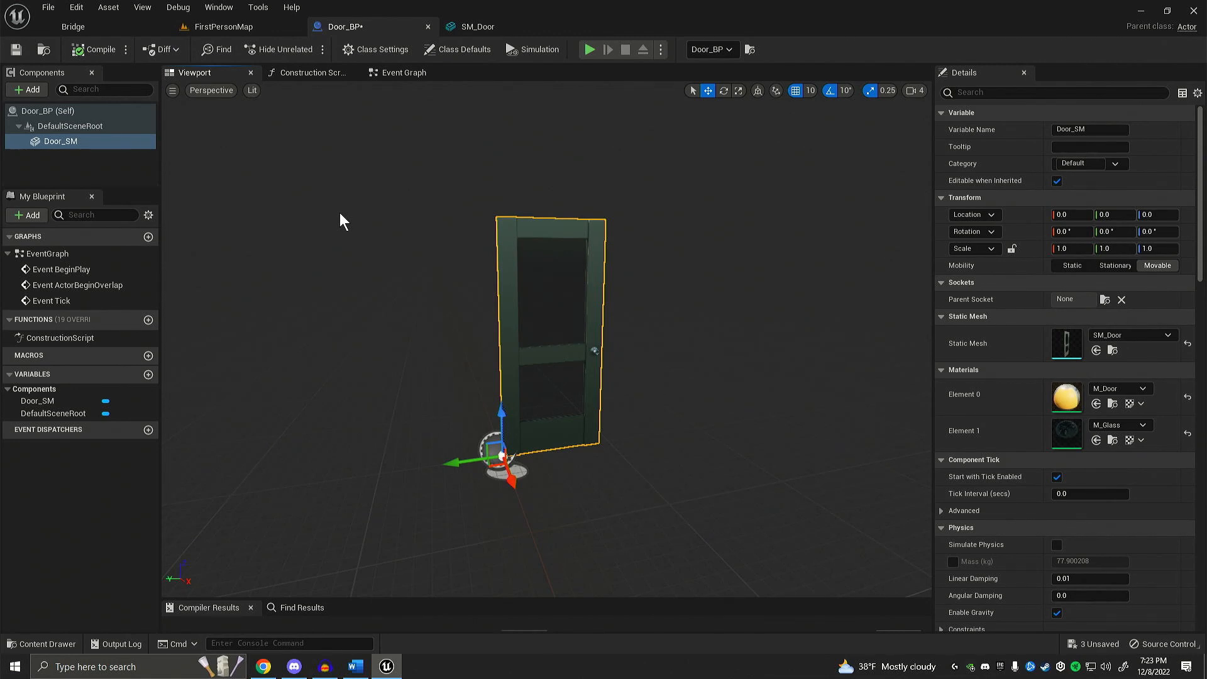
Step: Add a Box Collision component to Door_BP, keeping its default name Box
{"action": "left_click", "coordinate": [105, 168]}
{"action": "mouse_move", "coordinate": [274, 209]}
{"action": "right_mouse_down"}
{"action": "mouse_move", "coordinate": [284, 208]}
{"action": "mouse_move", "coordinate": [274, 209]}
{"action": "right_mouse_up"}
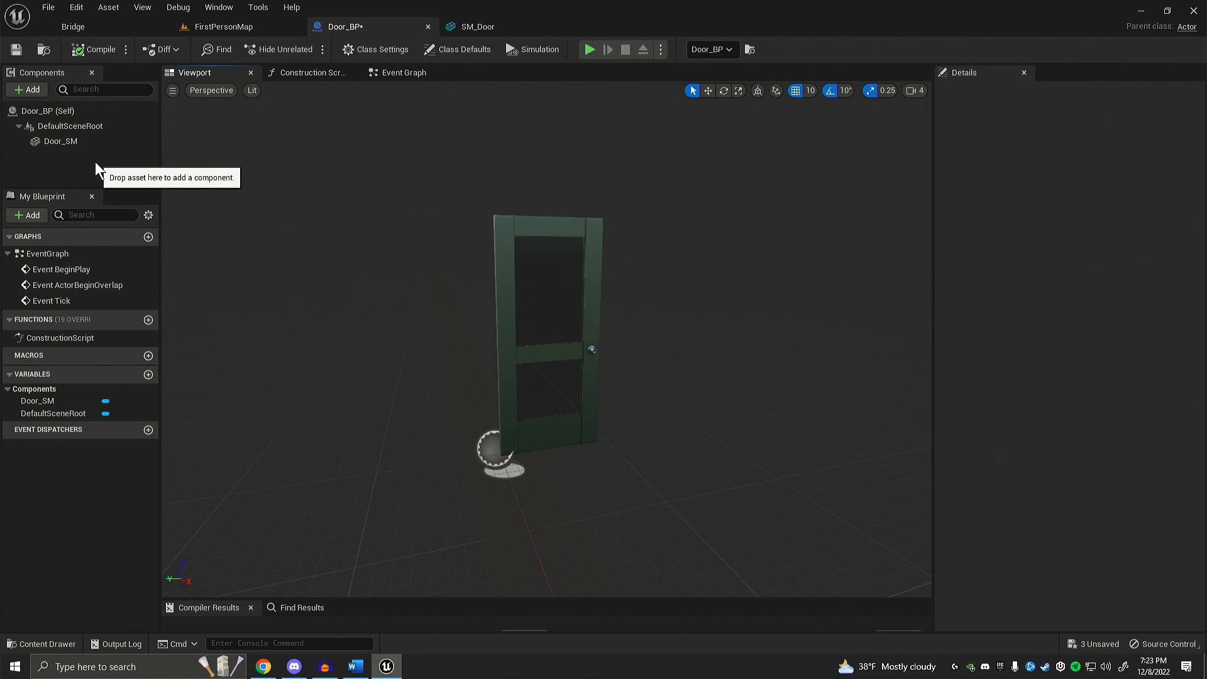
{"action": "left_click", "coordinate": [29, 92]}
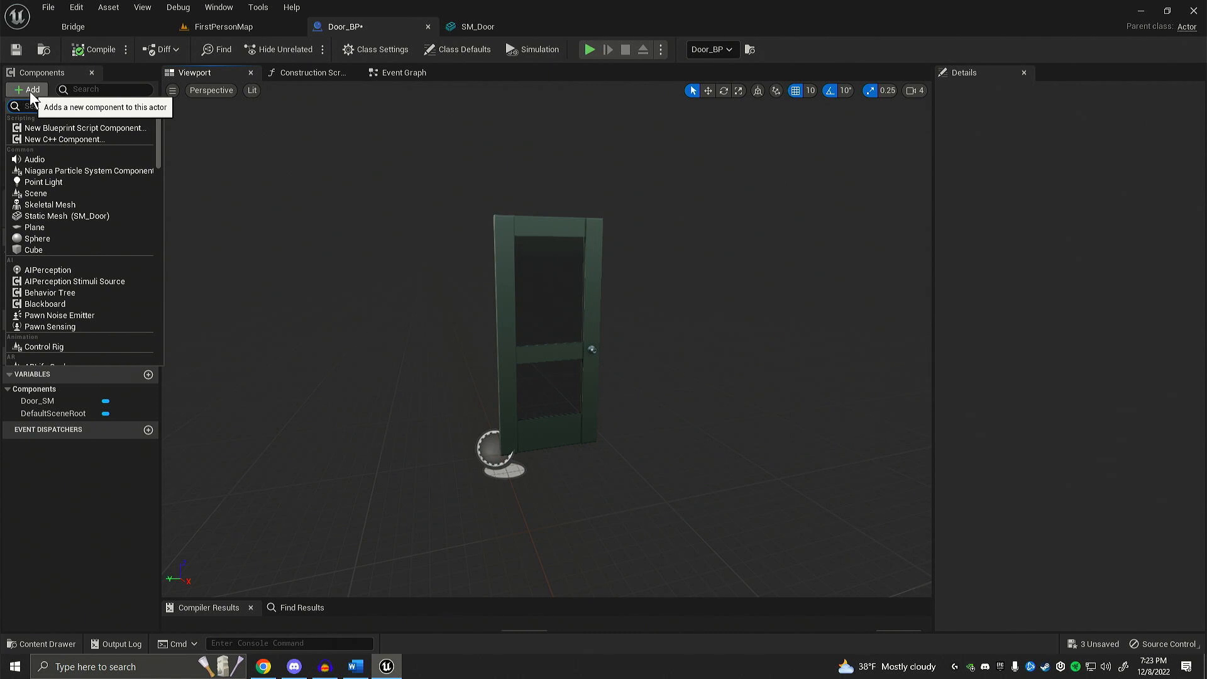
{"action": "type", "text": "box"}
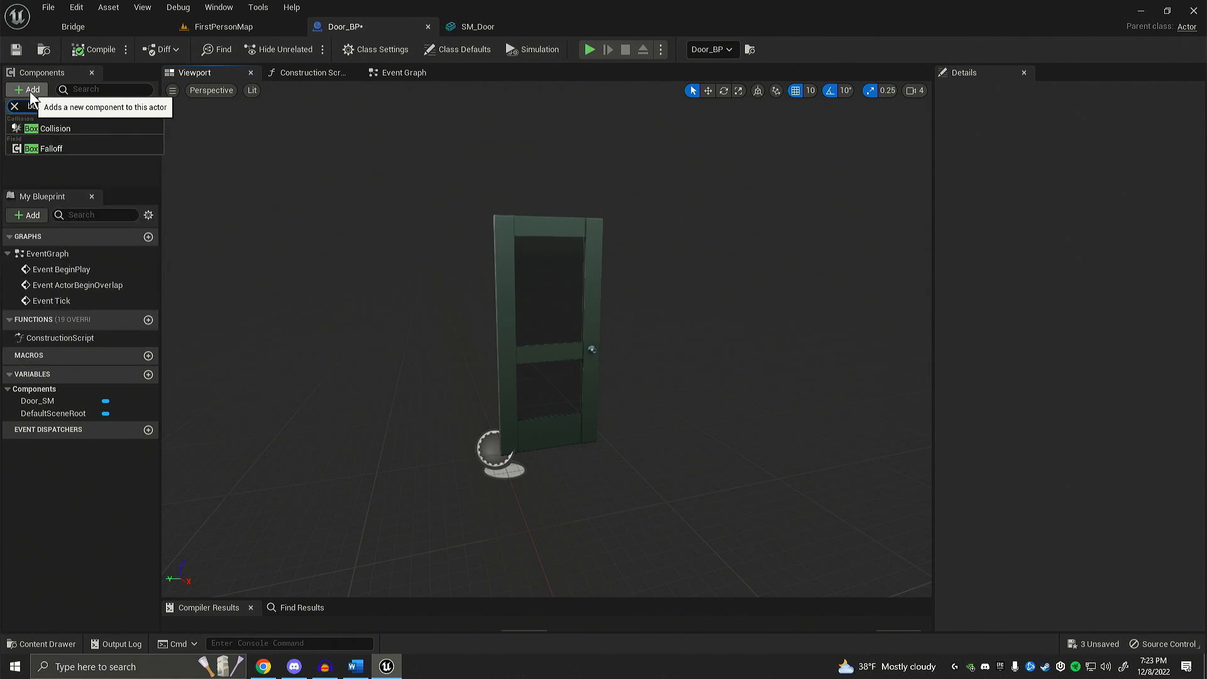
{"action": "left_click", "coordinate": [66, 127]}
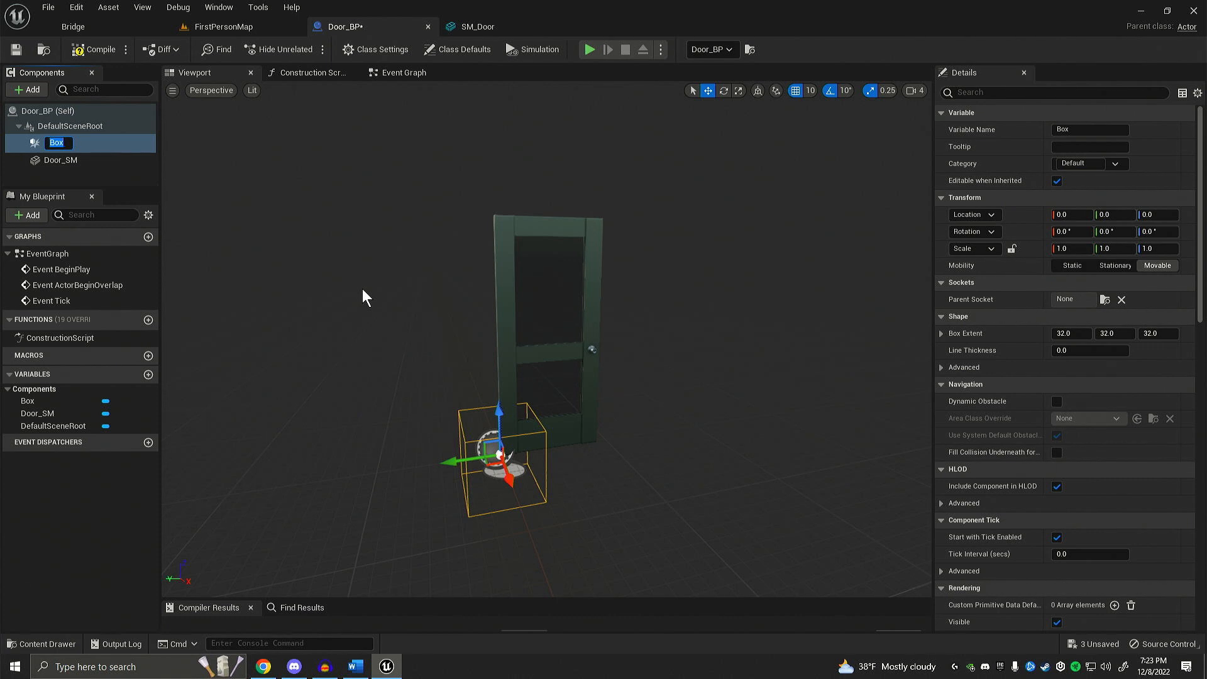
{"action": "key", "text": "Return"}
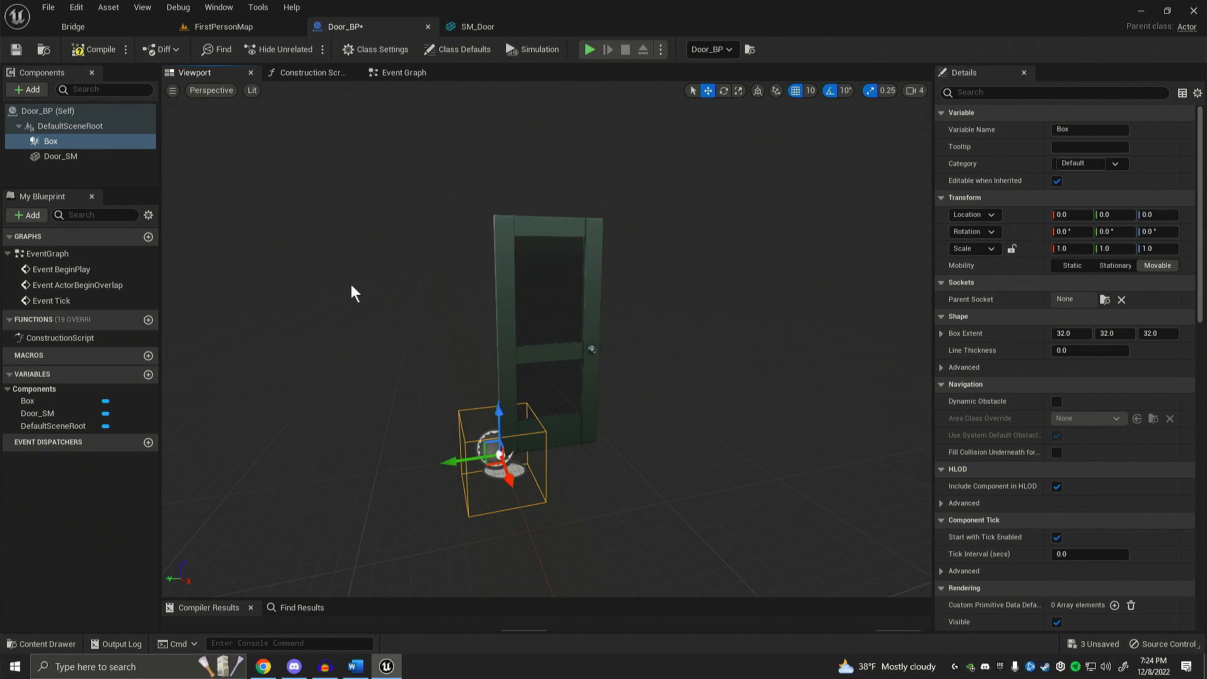
Step: Scale the Box collision to 5.0 on the X, Y and Z axes and inspect it around the door
{"action": "right_click_drag", "start_coordinate": [351, 284], "coordinate": [355, 286]}
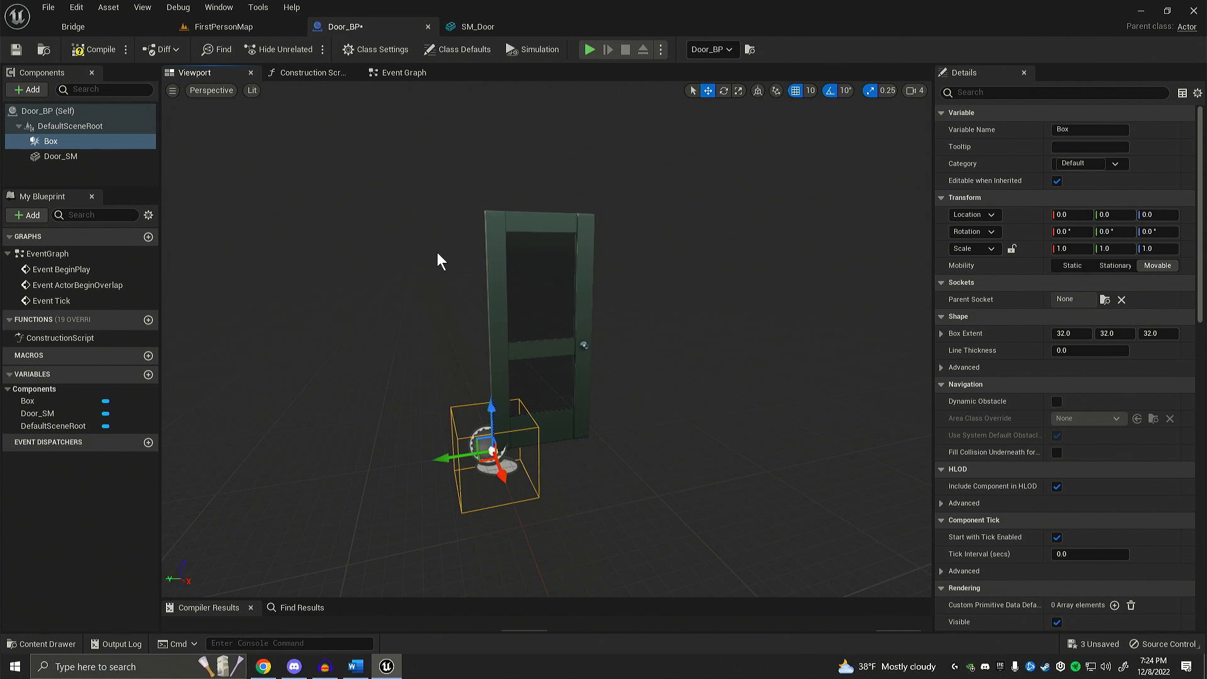
{"action": "right_click_drag", "start_coordinate": [437, 254], "coordinate": [438, 262]}
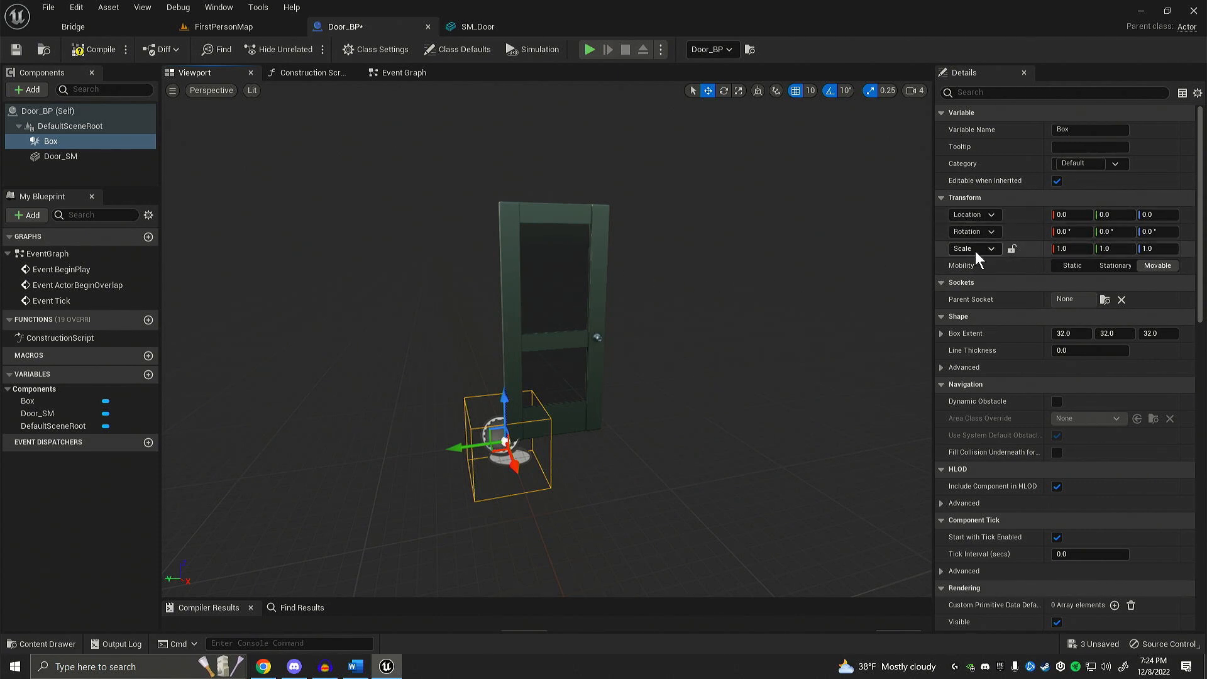
{"action": "left_click", "coordinate": [1071, 249]}
{"action": "type", "text": "5"}
{"action": "key", "text": "Return"}
{"action": "left_click", "coordinate": [1107, 248]}
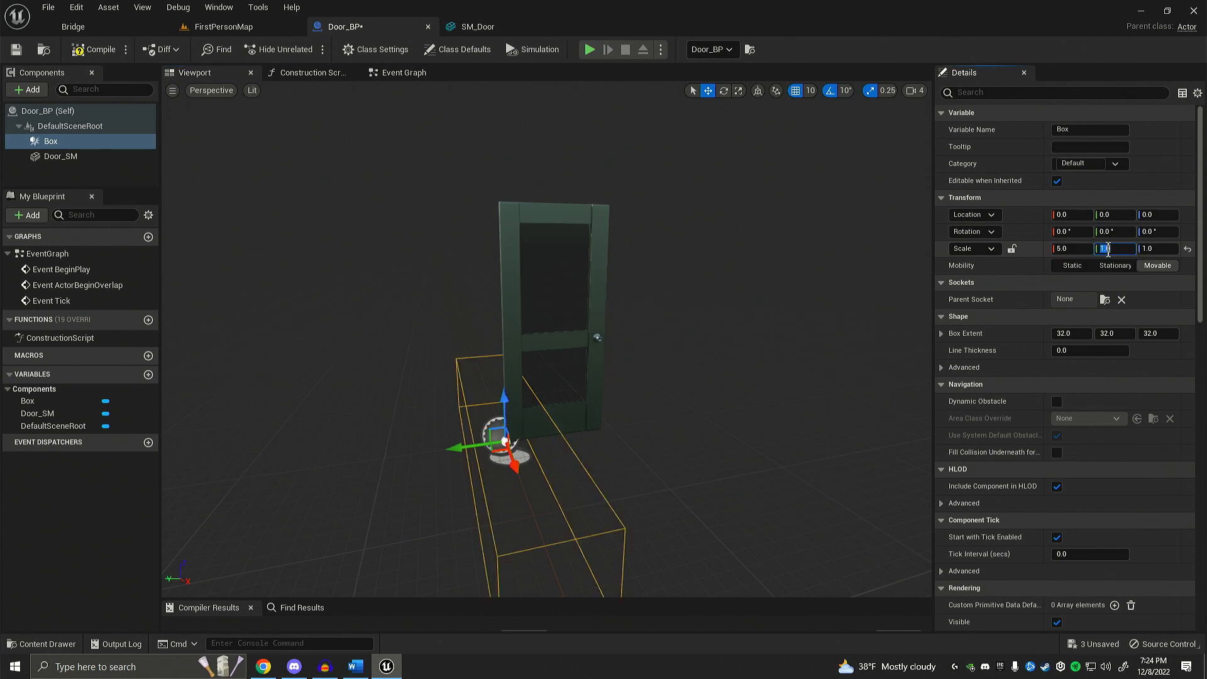
{"action": "type", "text": "5"}
{"action": "key", "text": "Return"}
{"action": "left_click", "coordinate": [1153, 248]}
{"action": "type", "text": "5"}
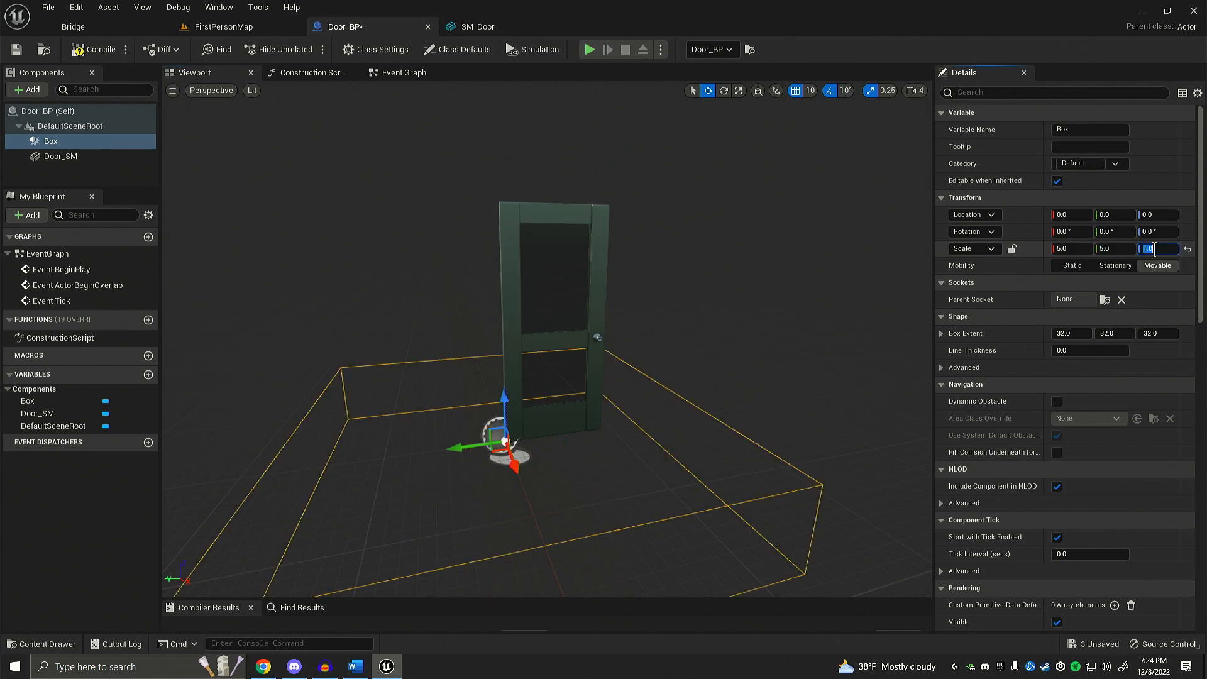
{"action": "key", "text": "Return"}
{"action": "key", "text": "f"}
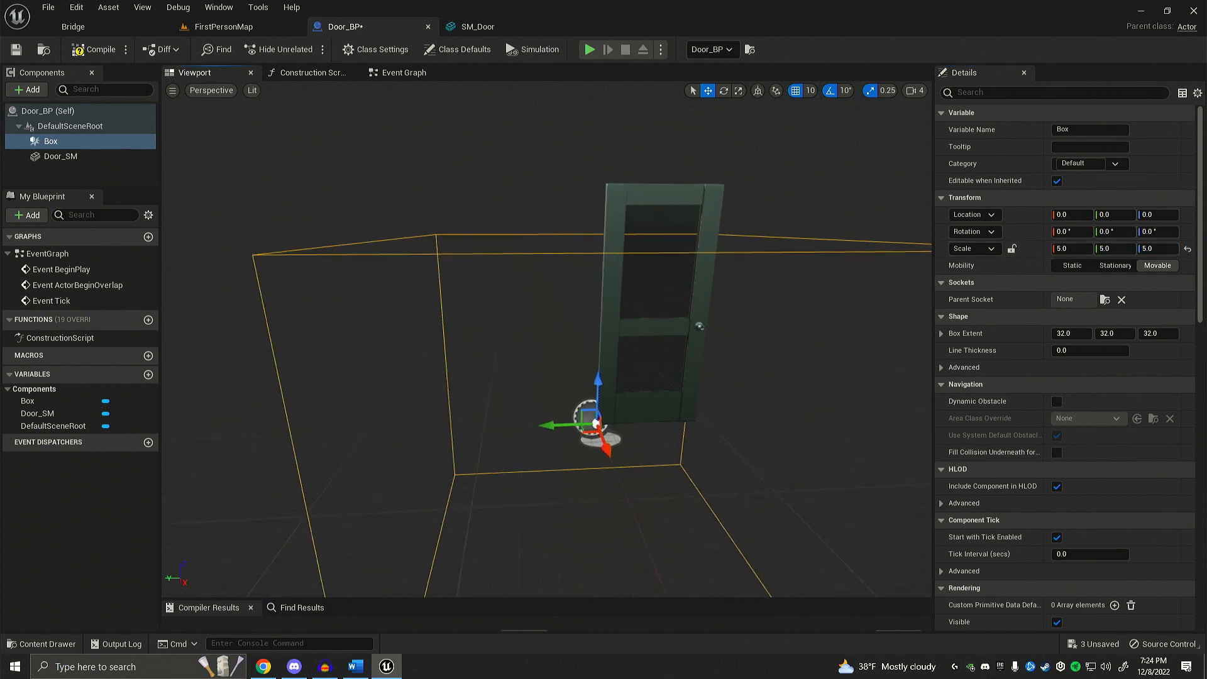
{"action": "key", "text": "w"}
{"action": "mouse_move", "coordinate": [592, 218]}
{"action": "right_mouse_down"}
{"action": "mouse_move", "coordinate": [626, 220]}
{"action": "mouse_move", "coordinate": [591, 218]}
{"action": "right_mouse_up"}
{"action": "key", "text": "s"}
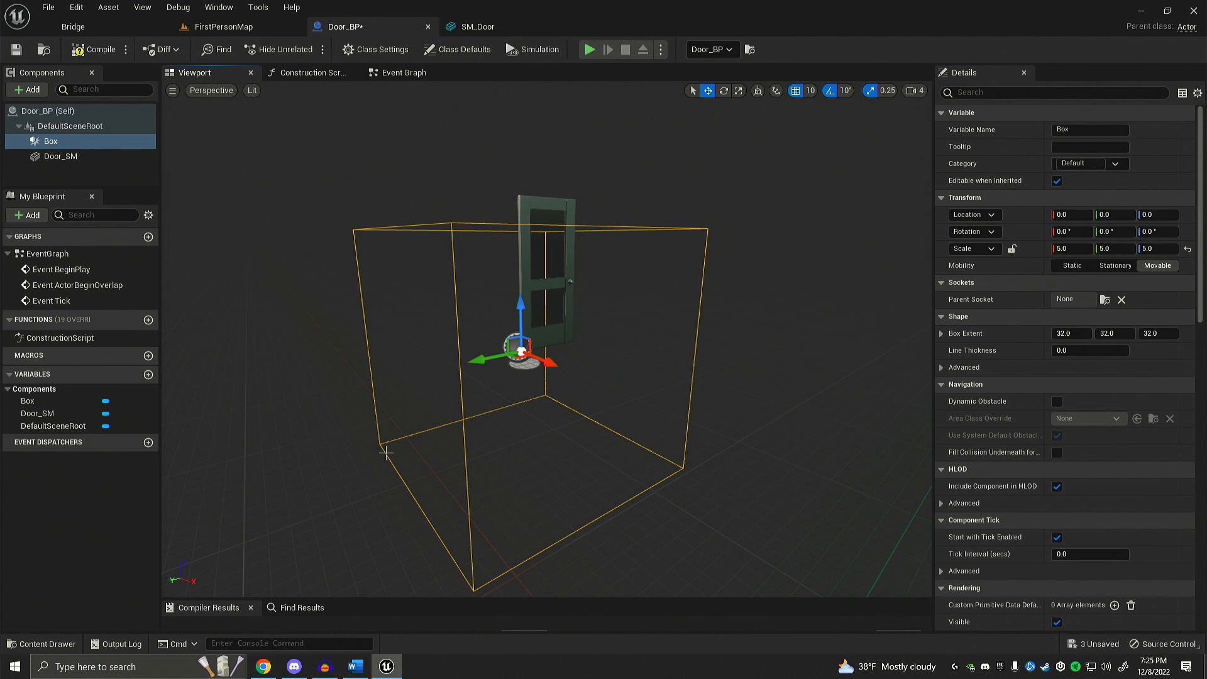
Step: Restore the Box collision's scale to 1.0 on all three axes
{"action": "left_click", "coordinate": [1062, 248]}
{"action": "type", "text": "1"}
{"action": "key", "text": "Tab"}
{"action": "type", "text": "1"}
{"action": "key", "text": "Tab"}
{"action": "type", "text": "1"}
{"action": "key", "text": "Return"}
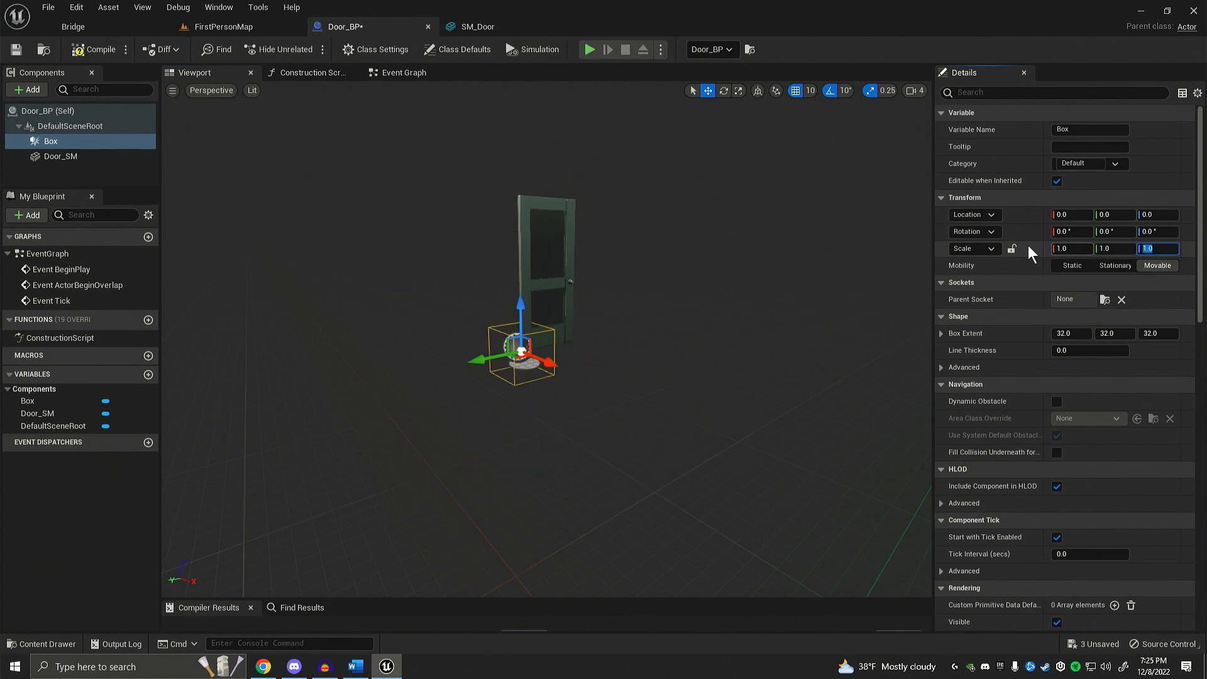
Step: Move the Box collision onto the middle of the door, at about Y -50 and Z 90
{"action": "right_click_drag", "start_coordinate": [755, 283], "coordinate": [776, 283]}
{"action": "key", "text": "w"}
{"action": "right_click_drag", "start_coordinate": [617, 286], "coordinate": [588, 280]}
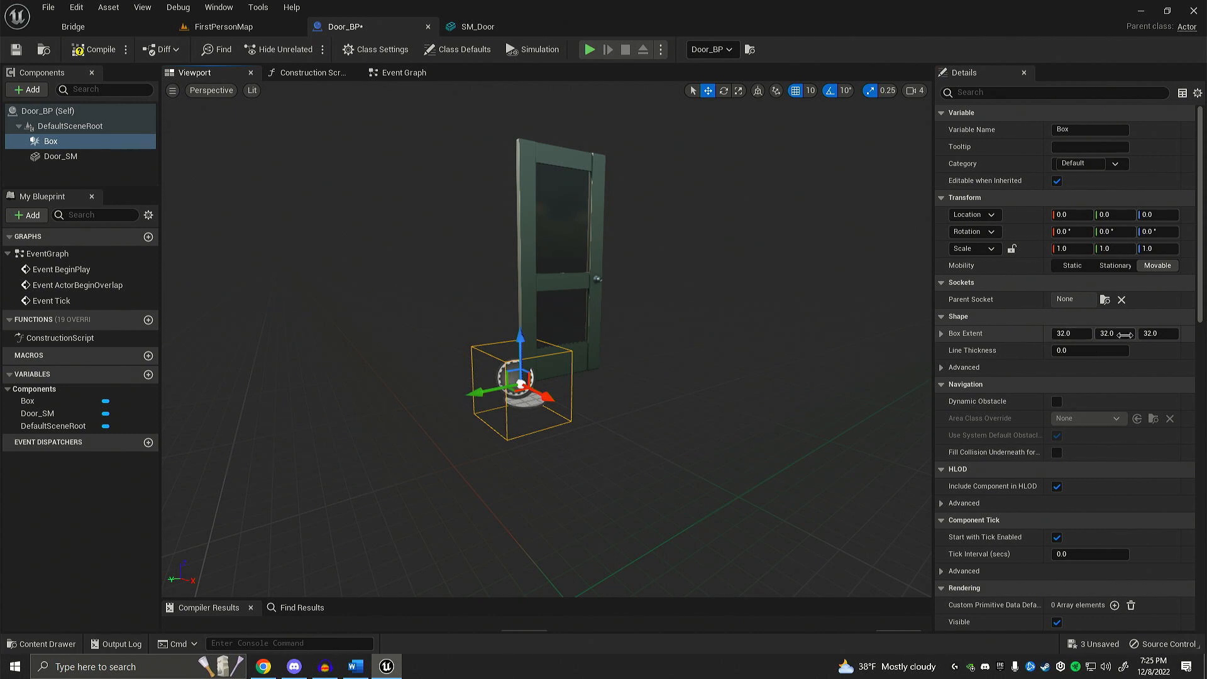
{"action": "right_click_drag", "start_coordinate": [743, 346], "coordinate": [663, 339]}
{"action": "key", "text": "d"}
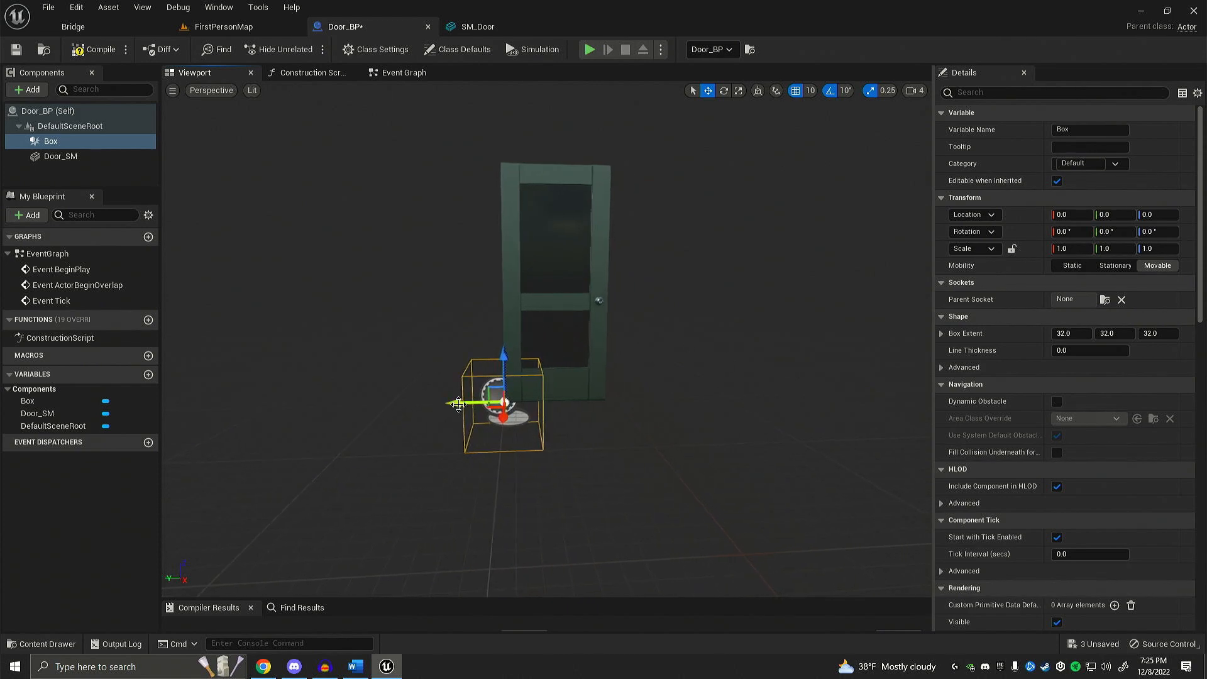
{"action": "left_click_drag", "start_coordinate": [450, 401], "coordinate": [521, 397]}
{"action": "left_click_drag", "start_coordinate": [578, 353], "coordinate": [580, 246]}
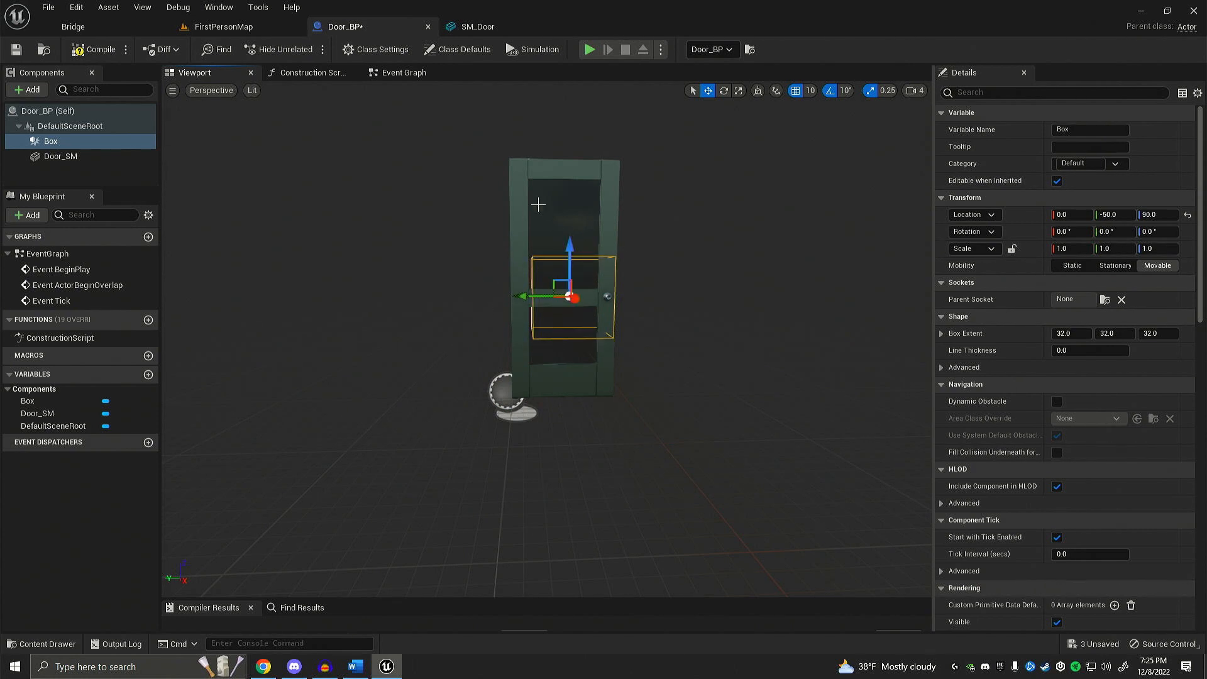
Step: Check the Box's placement from several angles, cycling the transform gizmo through rotate and scale back to move
{"action": "right_click_drag", "start_coordinate": [538, 204], "coordinate": [579, 205]}
{"action": "mouse_move", "coordinate": [738, 288]}
{"action": "right_mouse_down"}
{"action": "mouse_move", "coordinate": [723, 288]}
{"action": "mouse_move", "coordinate": [745, 279]}
{"action": "mouse_move", "coordinate": [723, 288]}
{"action": "right_mouse_up"}
{"action": "mouse_move", "coordinate": [624, 319]}
{"action": "right_mouse_down"}
{"action": "mouse_move", "coordinate": [591, 319]}
{"action": "mouse_move", "coordinate": [625, 319]}
{"action": "mouse_move", "coordinate": [626, 339]}
{"action": "mouse_move", "coordinate": [624, 308]}
{"action": "mouse_move", "coordinate": [627, 320]}
{"action": "right_mouse_up"}
{"action": "key", "text": "w"}
{"action": "key", "text": "s"}
{"action": "key", "text": "w"}
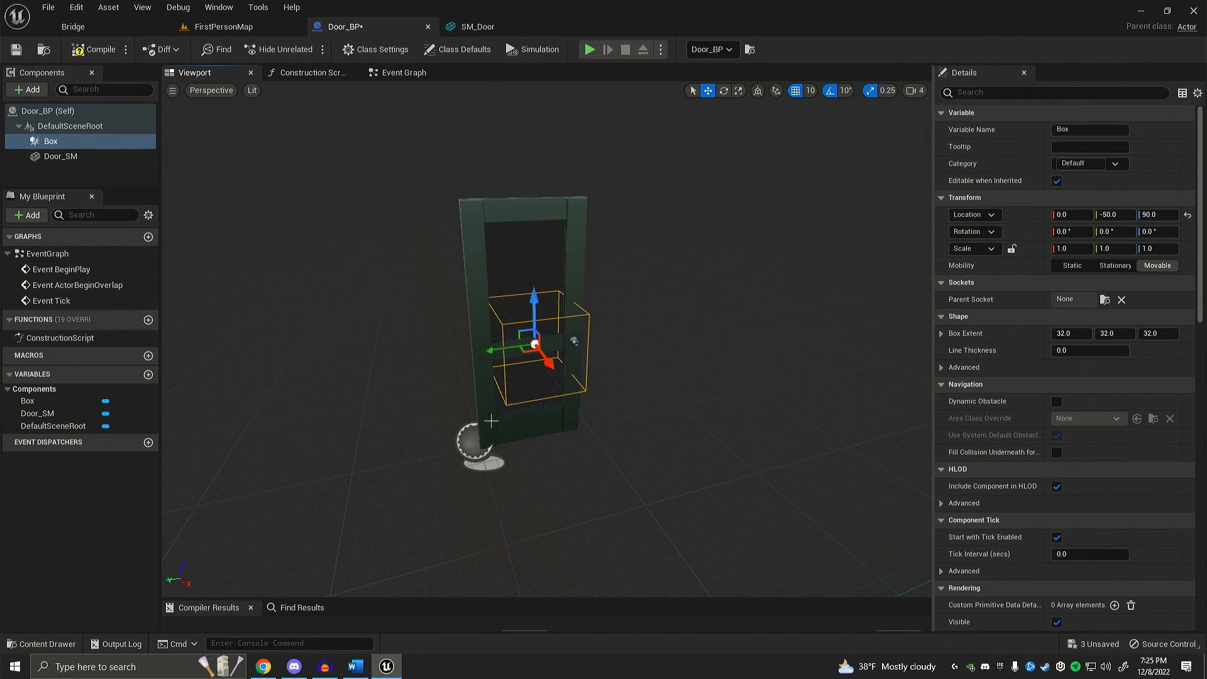
{"action": "key", "text": "e"}
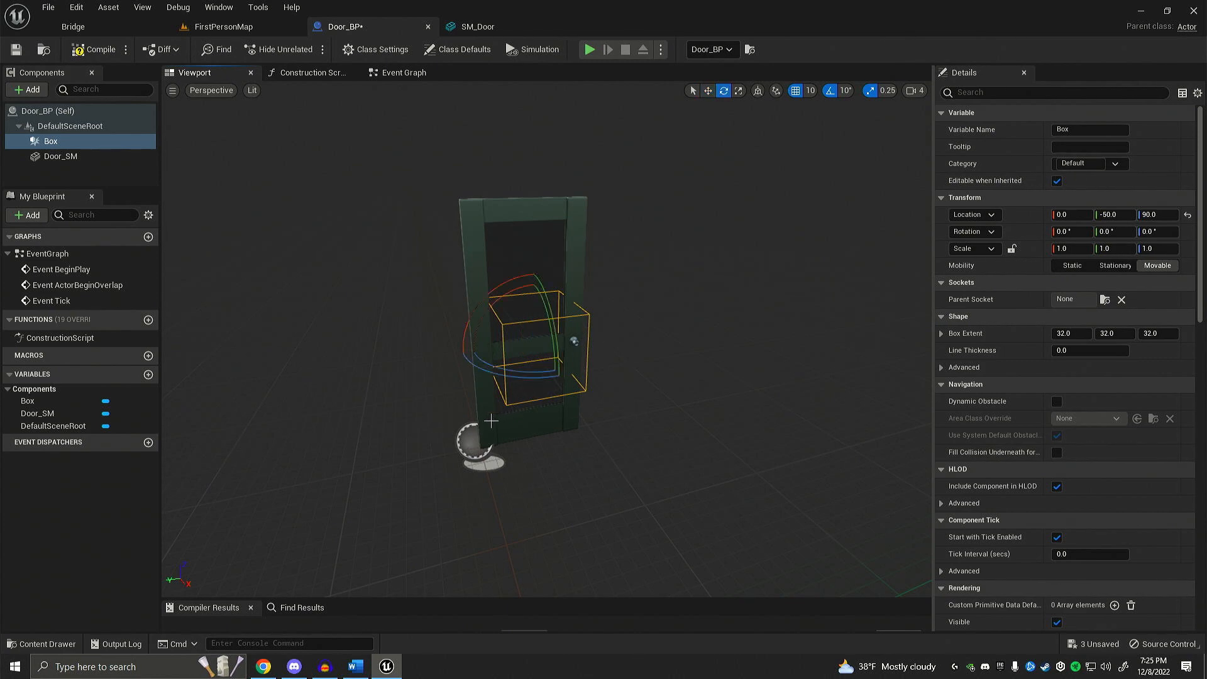
{"action": "key", "text": "r"}
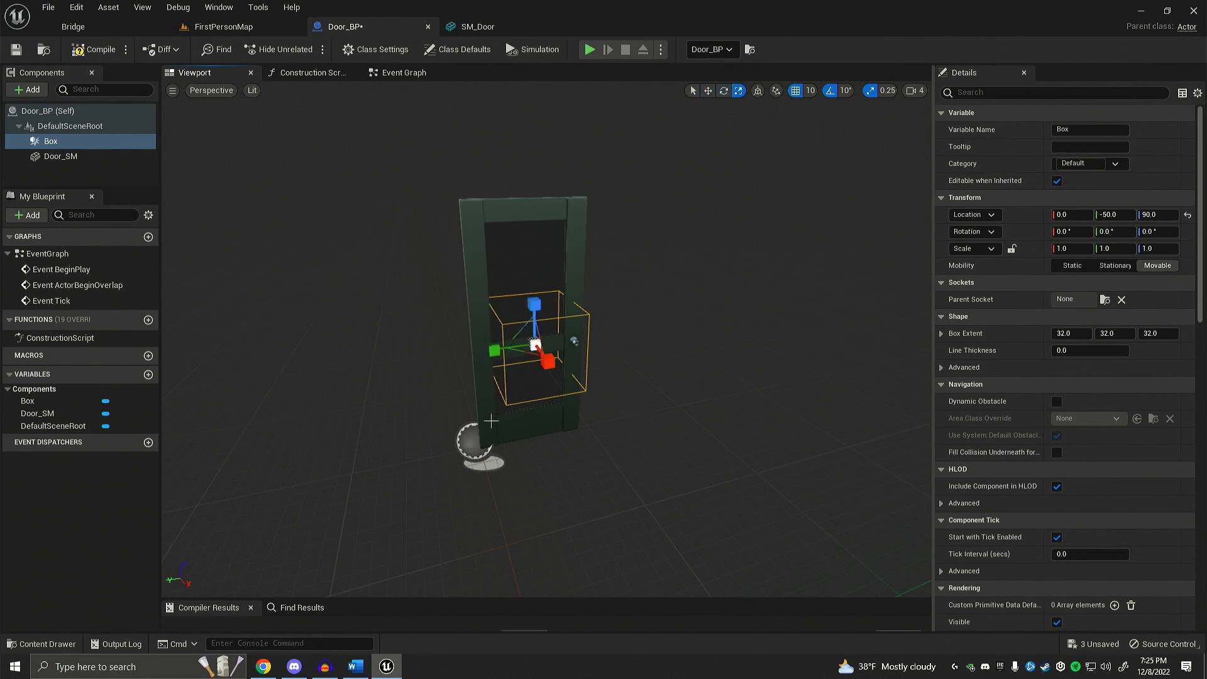
{"action": "key", "text": "w"}
{"action": "right_click_drag", "start_coordinate": [489, 422], "coordinate": [510, 445]}
{"action": "key", "text": "w"}
{"action": "key", "text": "s"}
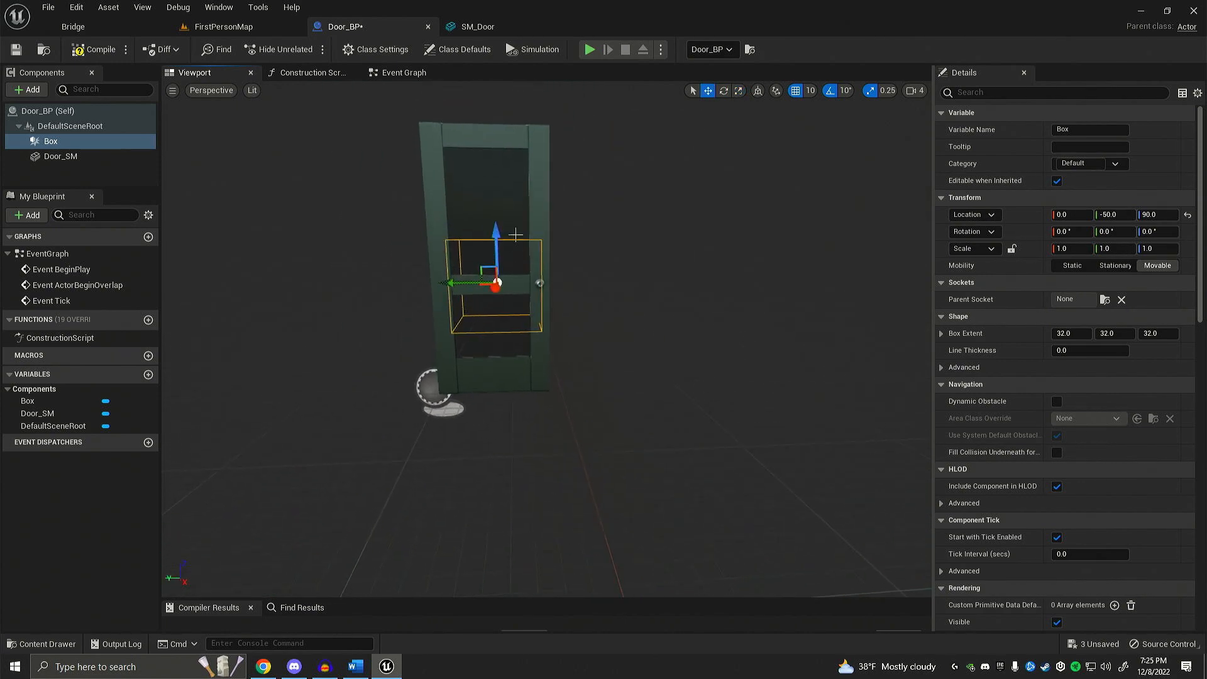
Step: Raise the Box collision on the door to Z 100
{"action": "left_click_drag", "start_coordinate": [496, 226], "coordinate": [498, 214]}
{"action": "left_click_drag", "start_coordinate": [451, 271], "coordinate": [448, 271]}
{"action": "right_click_drag", "start_coordinate": [447, 270], "coordinate": [473, 263]}
{"action": "key", "text": "a"}
{"action": "key", "text": "s"}
Step: Set the Box collision's extent to 100 on X, Y and Z so that it encloses the door
{"action": "left_click", "coordinate": [1070, 333]}
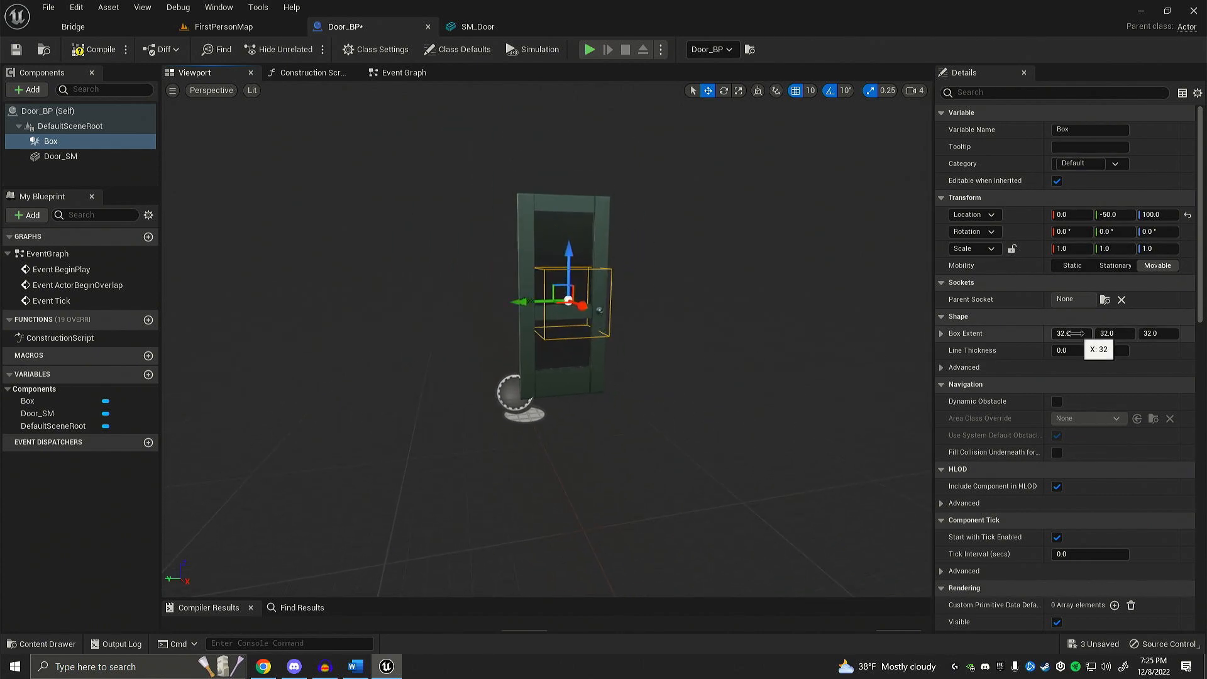
{"action": "type", "text": "100"}
{"action": "key", "text": "Return"}
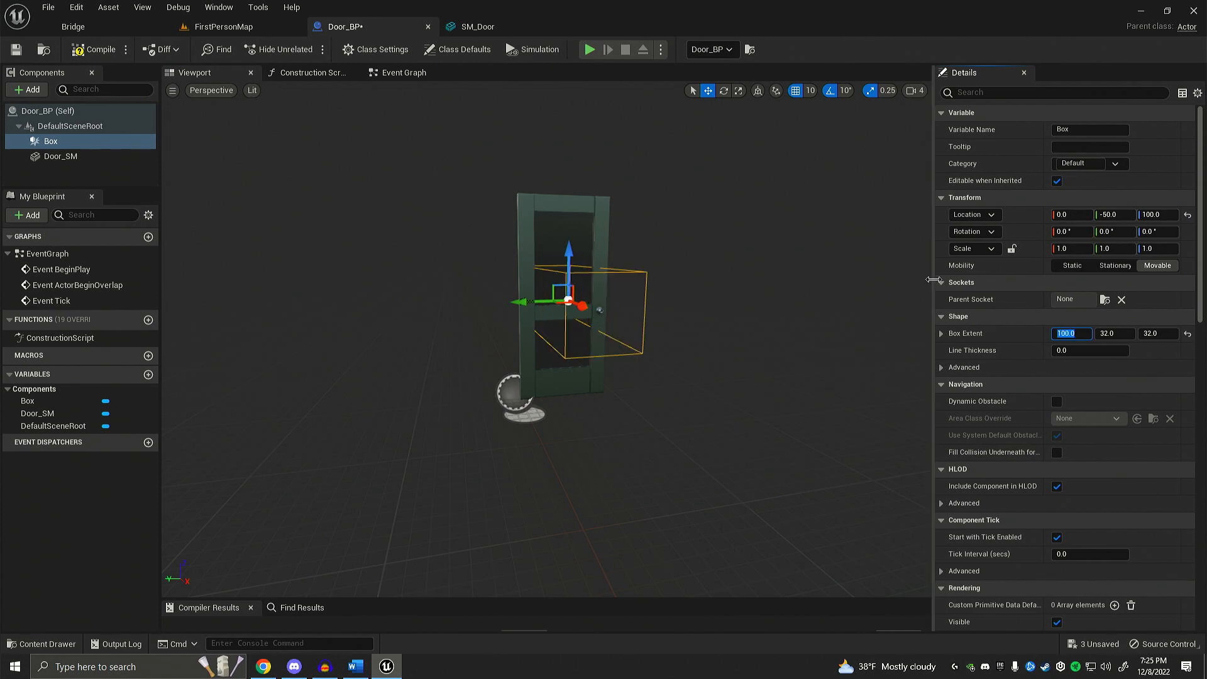
{"action": "left_click", "coordinate": [1117, 334]}
{"action": "type", "text": "100"}
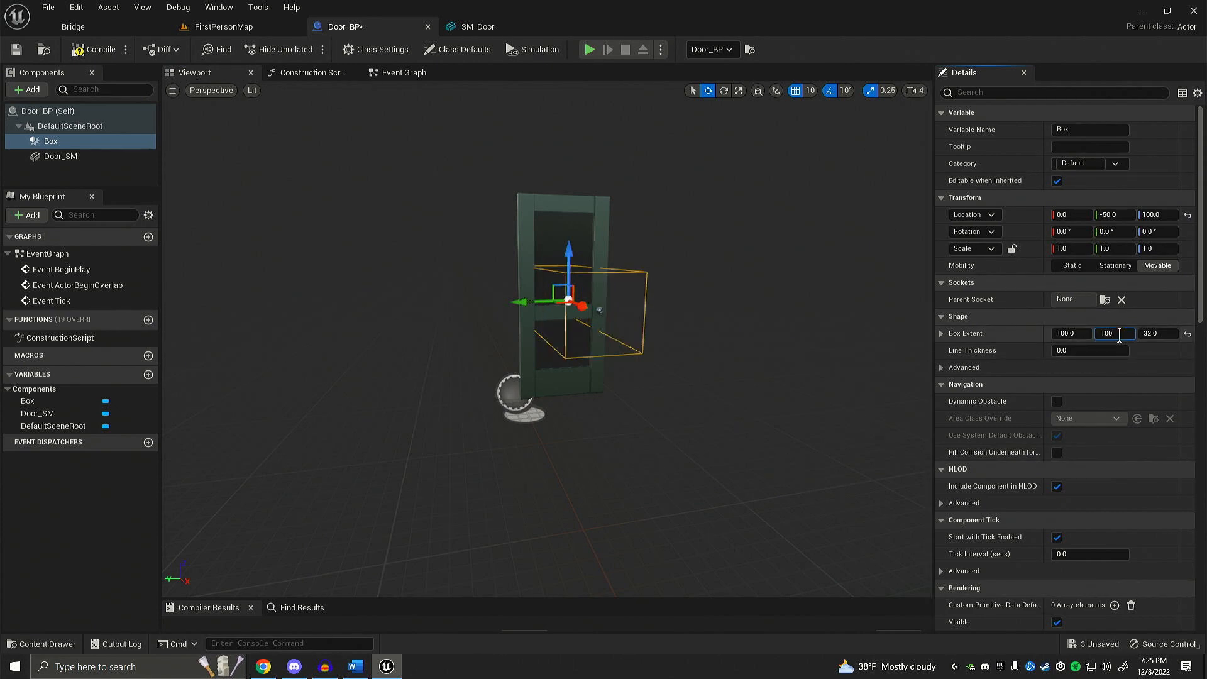
{"action": "key", "text": "Return"}
{"action": "left_click", "coordinate": [1156, 333]}
{"action": "type", "text": "100"}
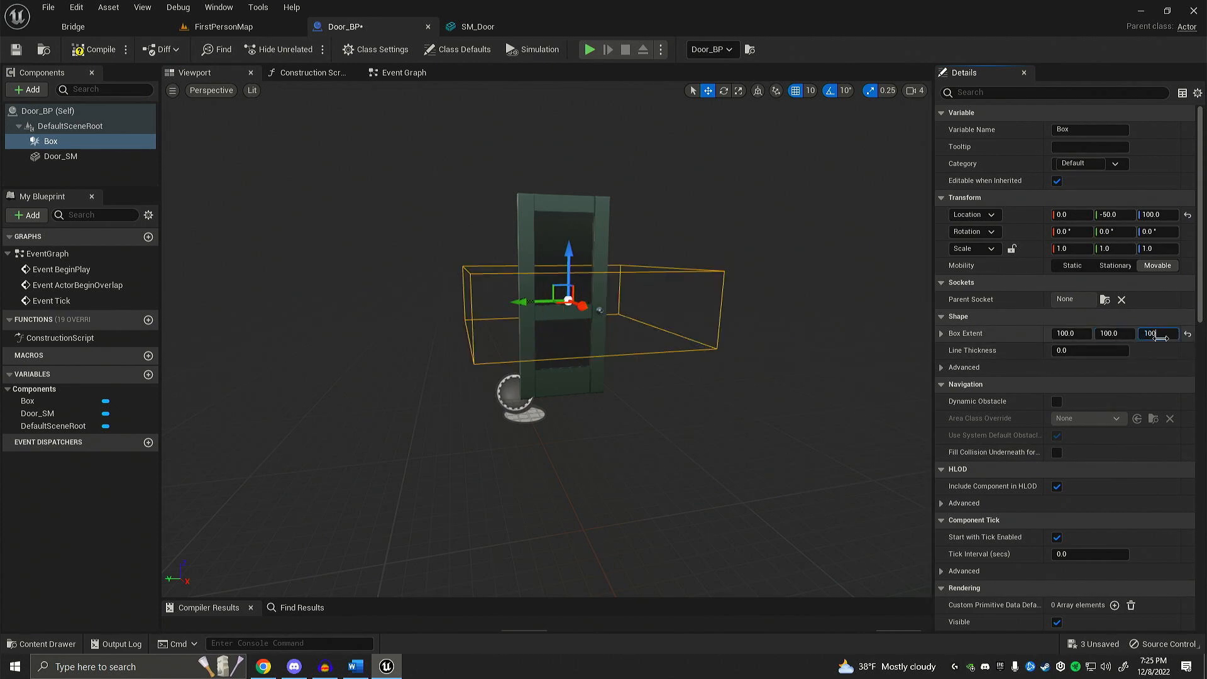
{"action": "key", "text": "Return"}
{"action": "right_click_drag", "start_coordinate": [700, 304], "coordinate": [628, 293]}
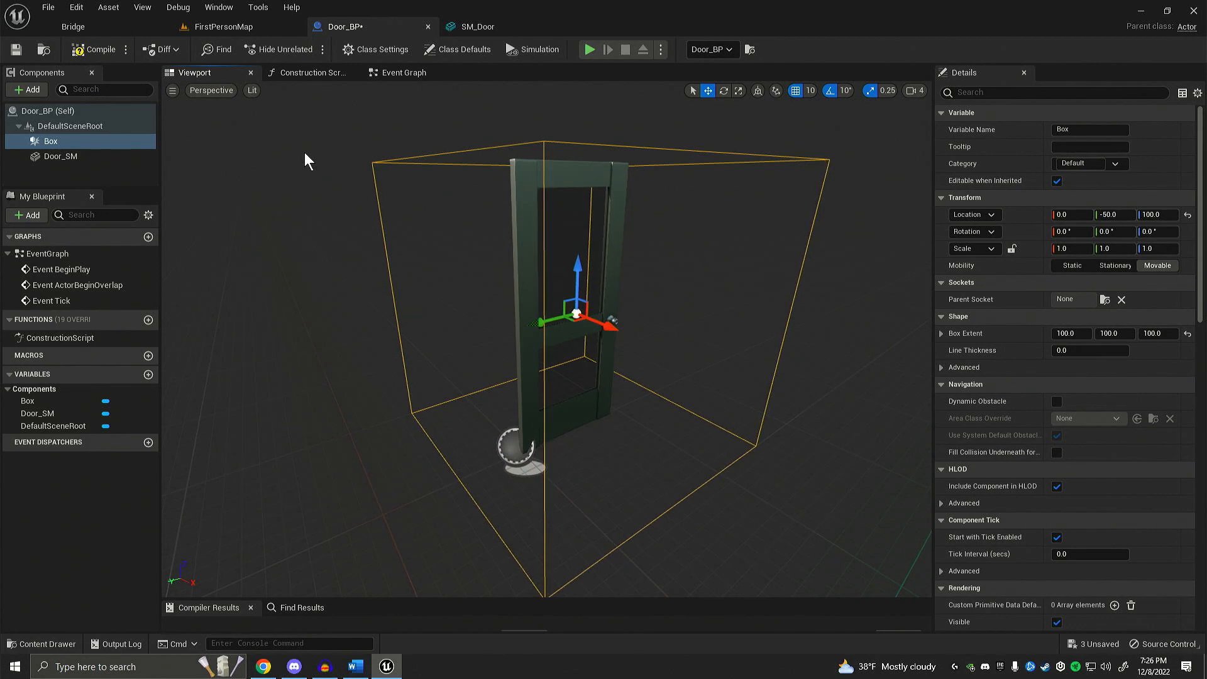
Step: Save and compile the Door_BP blueprint
{"action": "left_click", "coordinate": [16, 54]}
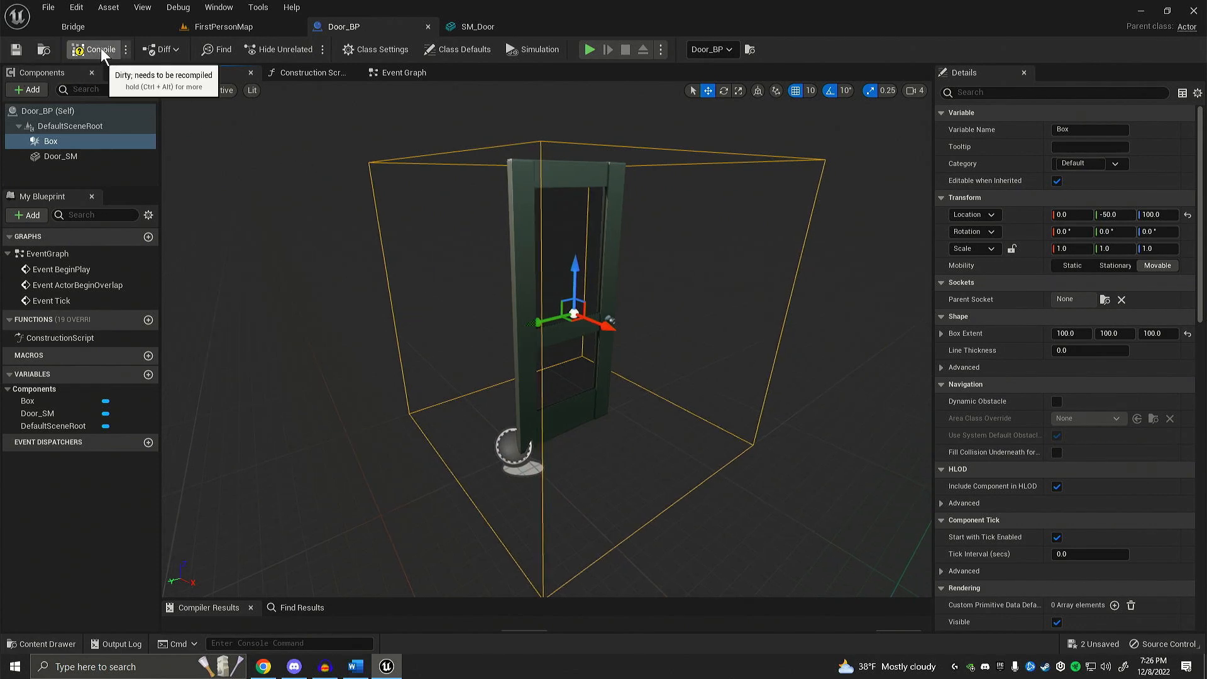
{"action": "mouse_move", "coordinate": [182, 116]}
{"action": "right_mouse_down"}
{"action": "mouse_move", "coordinate": [170, 119]}
{"action": "mouse_move", "coordinate": [188, 135]}
{"action": "mouse_move", "coordinate": [196, 107]}
{"action": "mouse_move", "coordinate": [185, 104]}
{"action": "mouse_move", "coordinate": [198, 99]}
{"action": "right_mouse_up"}
{"action": "mouse_move", "coordinate": [297, 187]}
{"action": "right_mouse_down"}
{"action": "mouse_move", "coordinate": [286, 191]}
{"action": "mouse_move", "coordinate": [299, 199]}
{"action": "right_mouse_up"}
Step: Play FirstPersonMap and walk up to and away from the door to try approaching its trigger area
{"action": "left_click", "coordinate": [222, 27]}
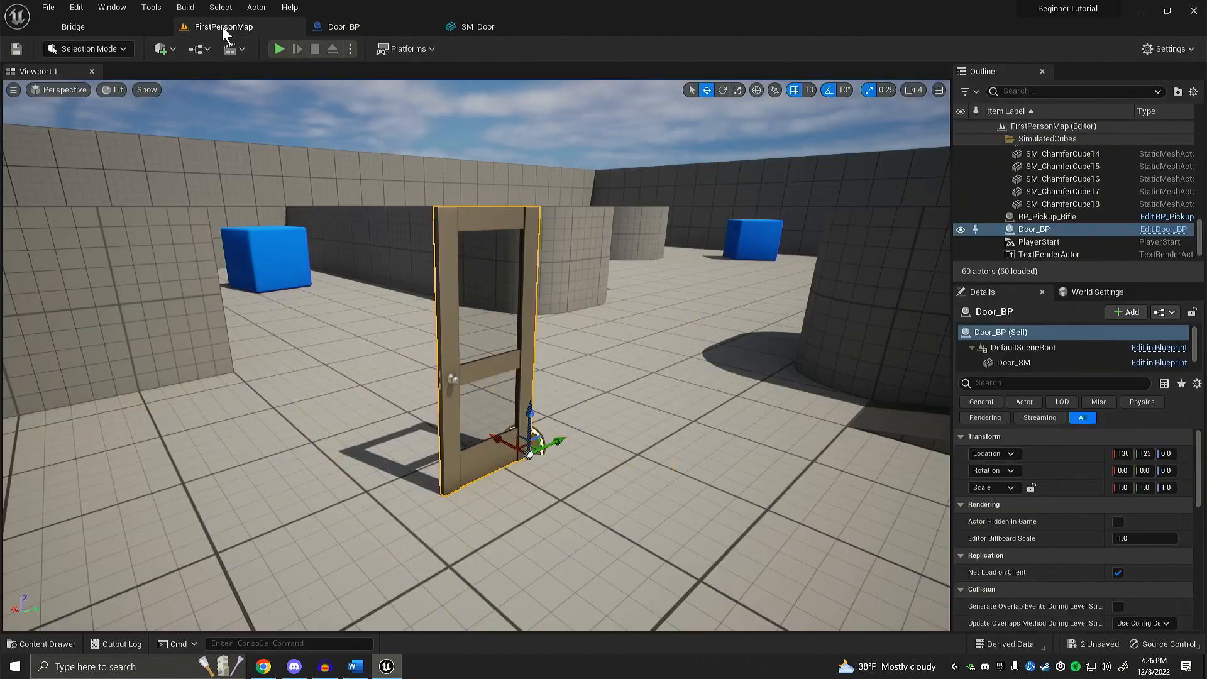
{"action": "left_click", "coordinate": [283, 50]}
{"action": "left_click", "coordinate": [387, 255]}
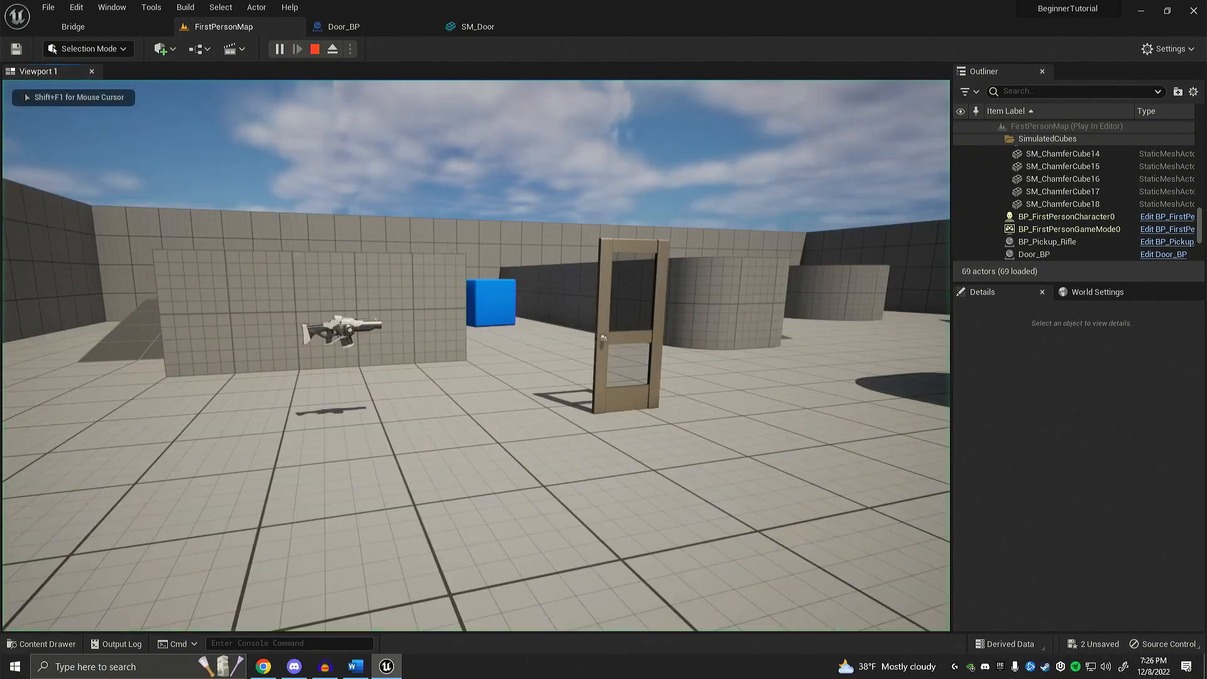
{"action": "key", "text": "w"}
{"action": "key", "text": "s"}
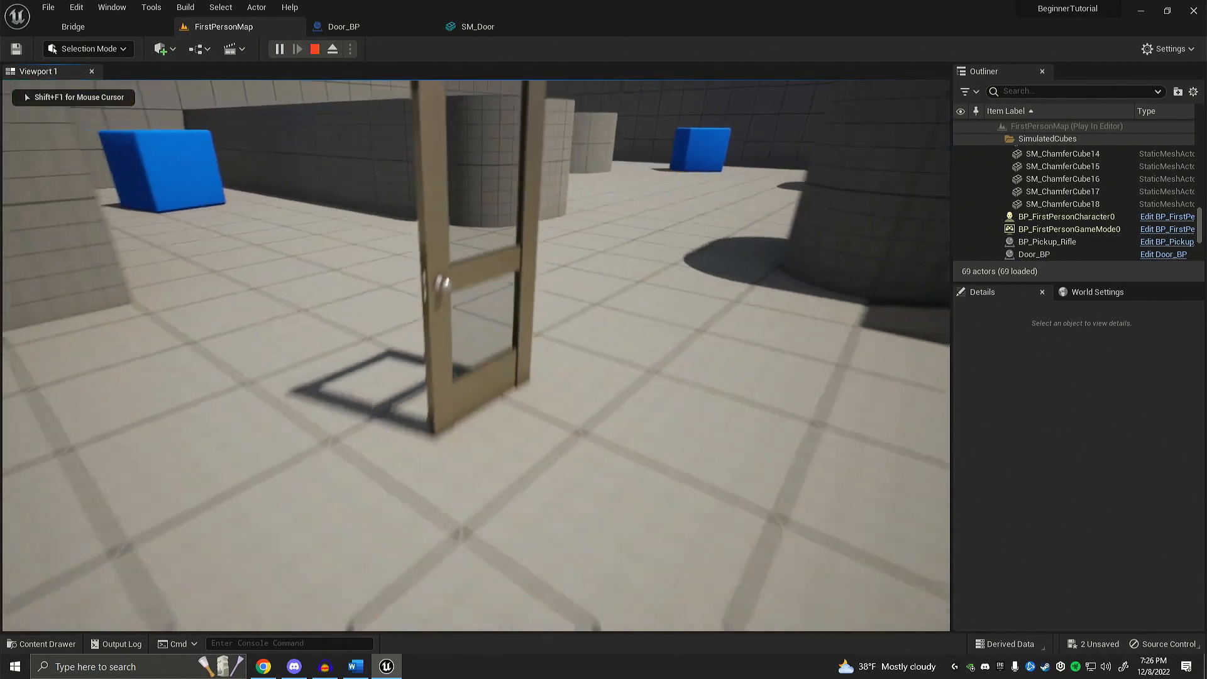
{"action": "key", "text": "w"}
{"action": "key", "text": "s"}
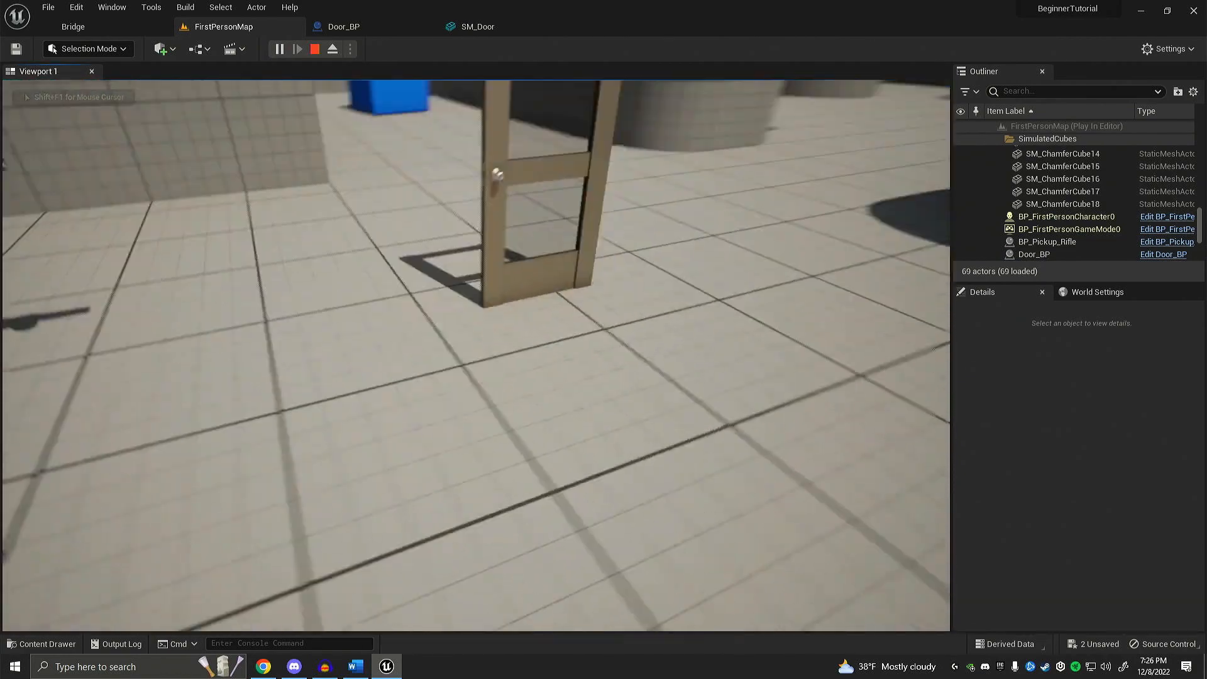
{"action": "key", "text": "w"}
{"action": "key", "text": "s"}
{"action": "key", "text": "w"}
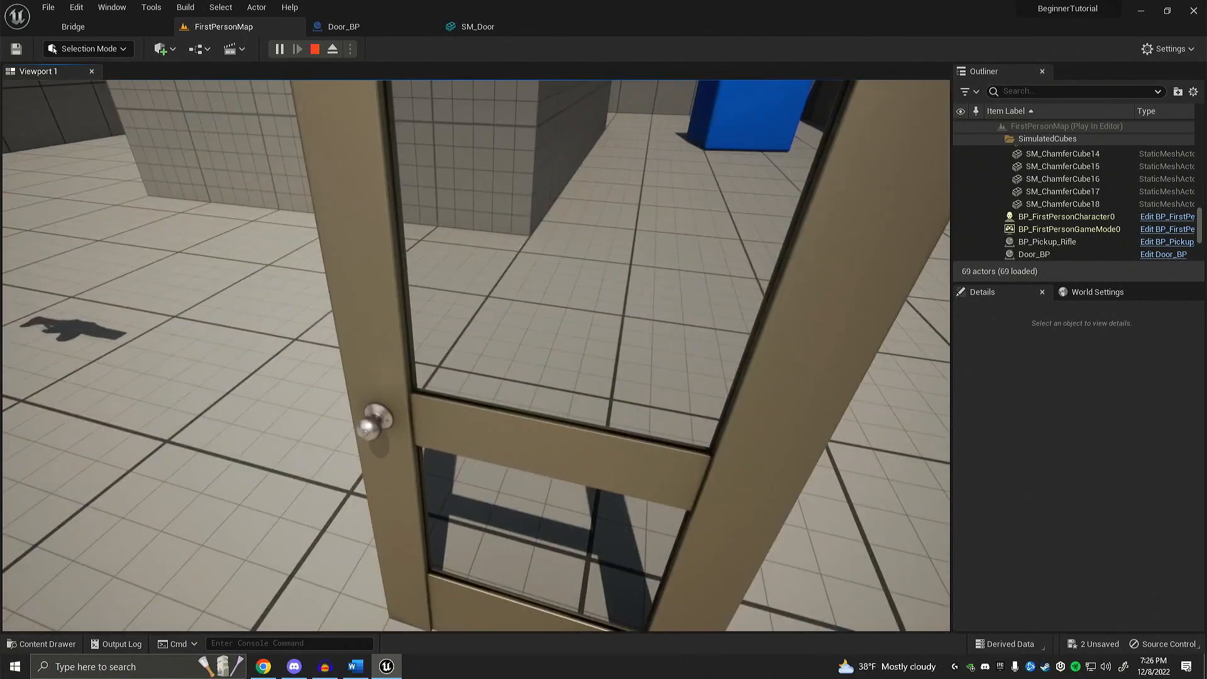
{"action": "key", "text": "s"}
{"action": "key", "text": "s"}
{"action": "right_click_drag", "start_coordinate": [458, 390], "coordinate": [483, 368]}
Step: Return to Door_BP and delete the default BeginPlay, ActorBeginOverlap and Tick event nodes from its Event Graph
{"action": "left_click", "coordinate": [346, 25]}
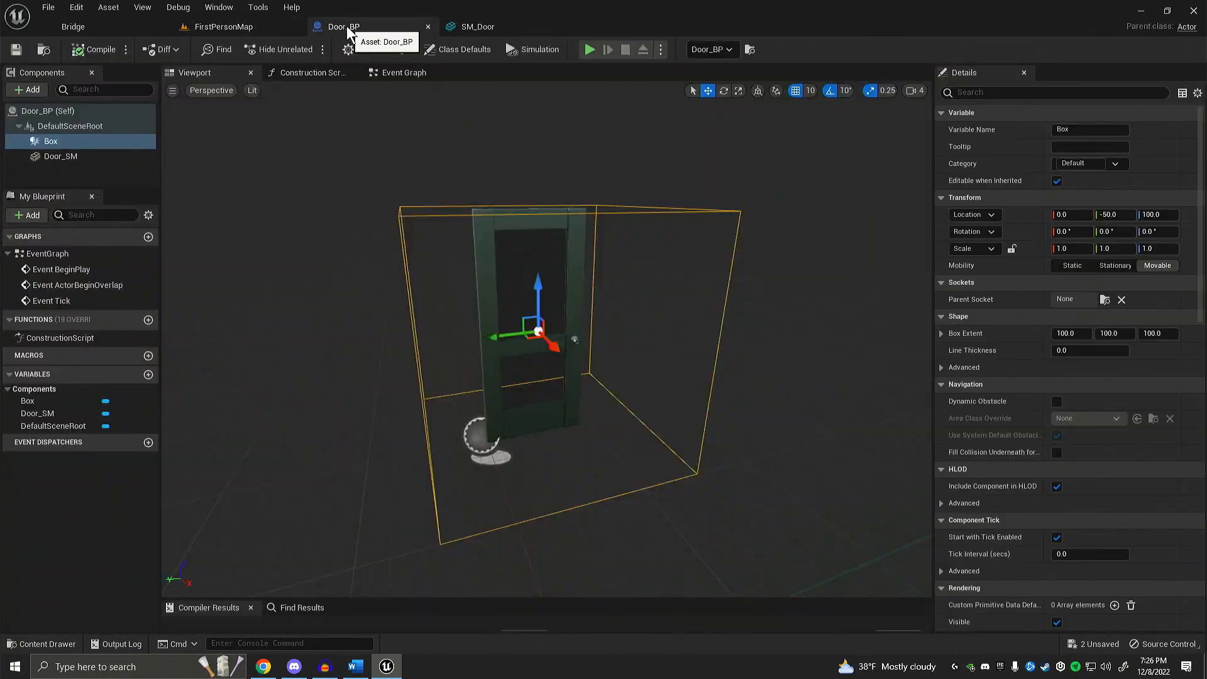
{"action": "right_click_drag", "start_coordinate": [308, 176], "coordinate": [318, 146]}
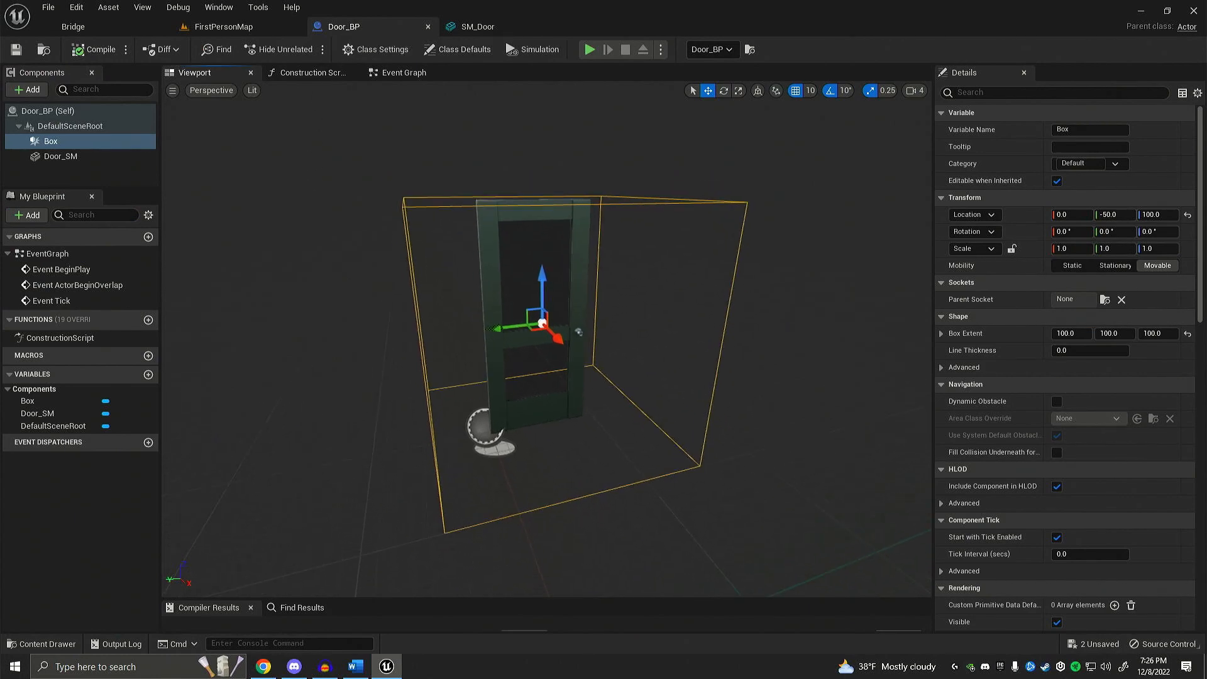
{"action": "left_click", "coordinate": [395, 72]}
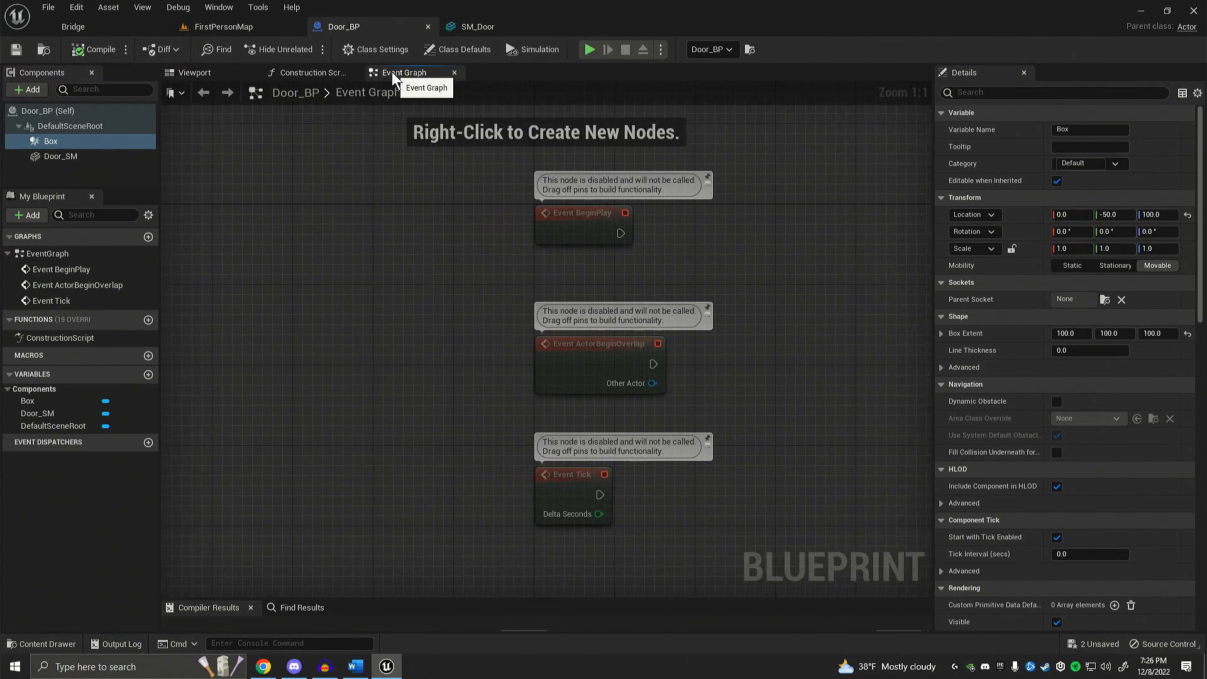
{"action": "right_click_drag", "start_coordinate": [391, 113], "coordinate": [258, 229]}
{"action": "left_click_drag", "start_coordinate": [258, 155], "coordinate": [699, 566]}
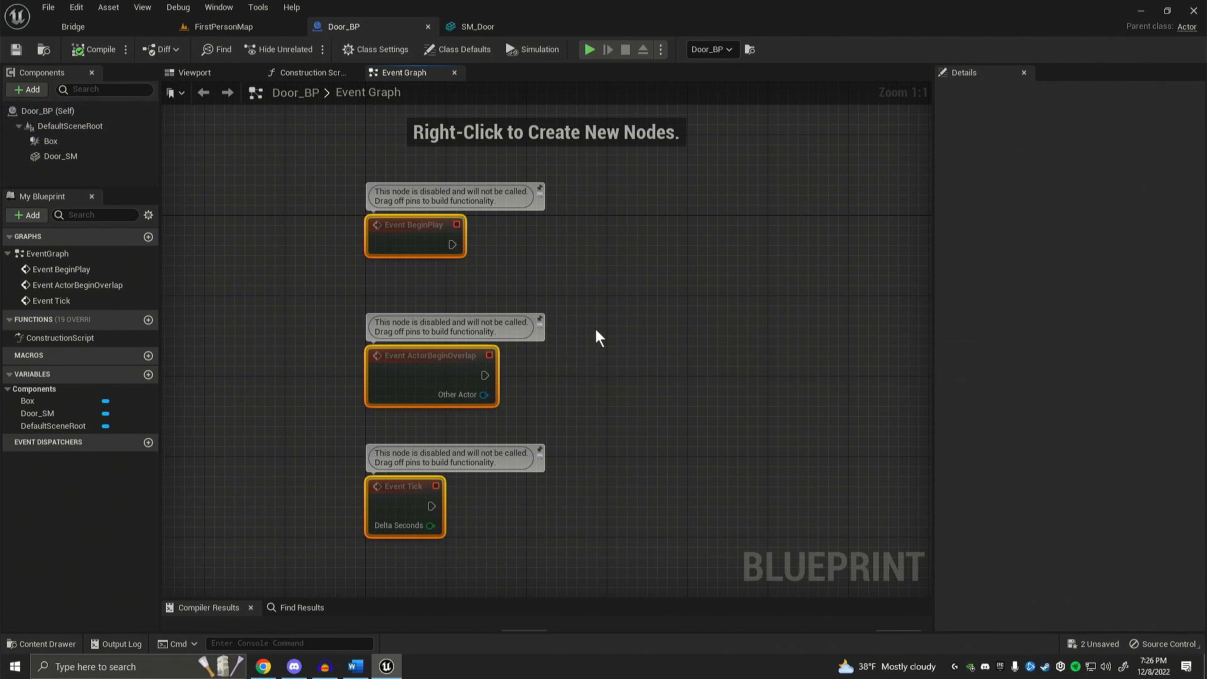
{"action": "key", "text": "Delete"}
{"action": "right_click_drag", "start_coordinate": [381, 323], "coordinate": [434, 313]}
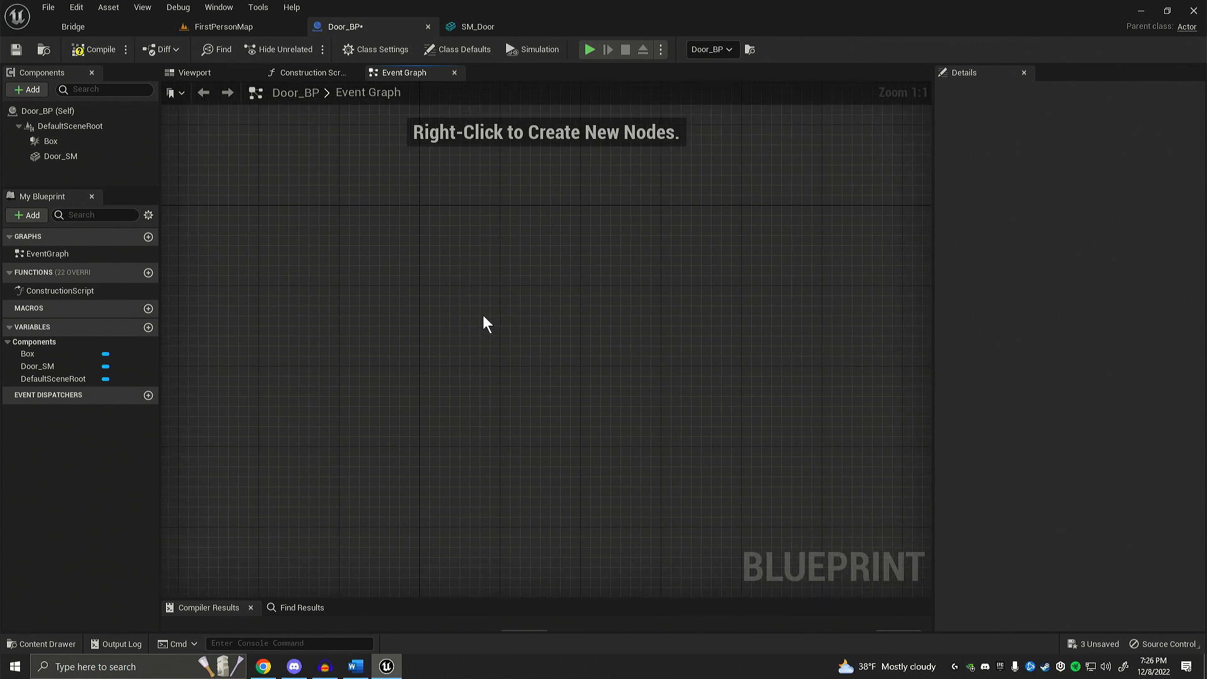
{"action": "mouse_move", "coordinate": [483, 316]}
{"action": "right_mouse_down"}
{"action": "mouse_move", "coordinate": [519, 243]}
{"action": "mouse_move", "coordinate": [342, 369]}
{"action": "mouse_move", "coordinate": [622, 349]}
{"action": "mouse_move", "coordinate": [385, 270]}
{"action": "mouse_move", "coordinate": [560, 398]}
{"action": "mouse_move", "coordinate": [492, 247]}
{"action": "mouse_move", "coordinate": [477, 347]}
{"action": "mouse_move", "coordinate": [478, 334]}
{"action": "right_mouse_up"}
{"action": "scroll", "coordinate": [477, 334], "scroll_direction": "down", "scroll_amount": 2}
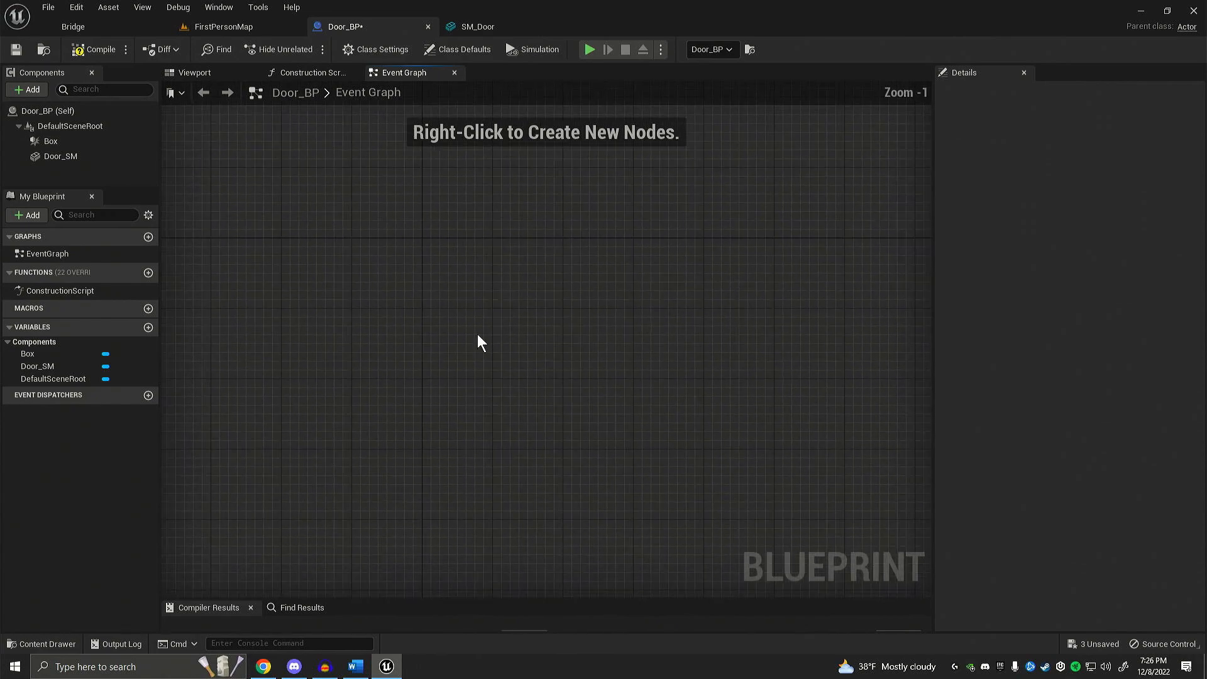
{"action": "scroll", "coordinate": [477, 334], "scroll_direction": "up", "scroll_amount": 2}
{"action": "scroll", "coordinate": [477, 334], "scroll_direction": "down", "scroll_amount": 1}
{"action": "scroll", "coordinate": [477, 334], "scroll_direction": "up", "scroll_amount": 1}
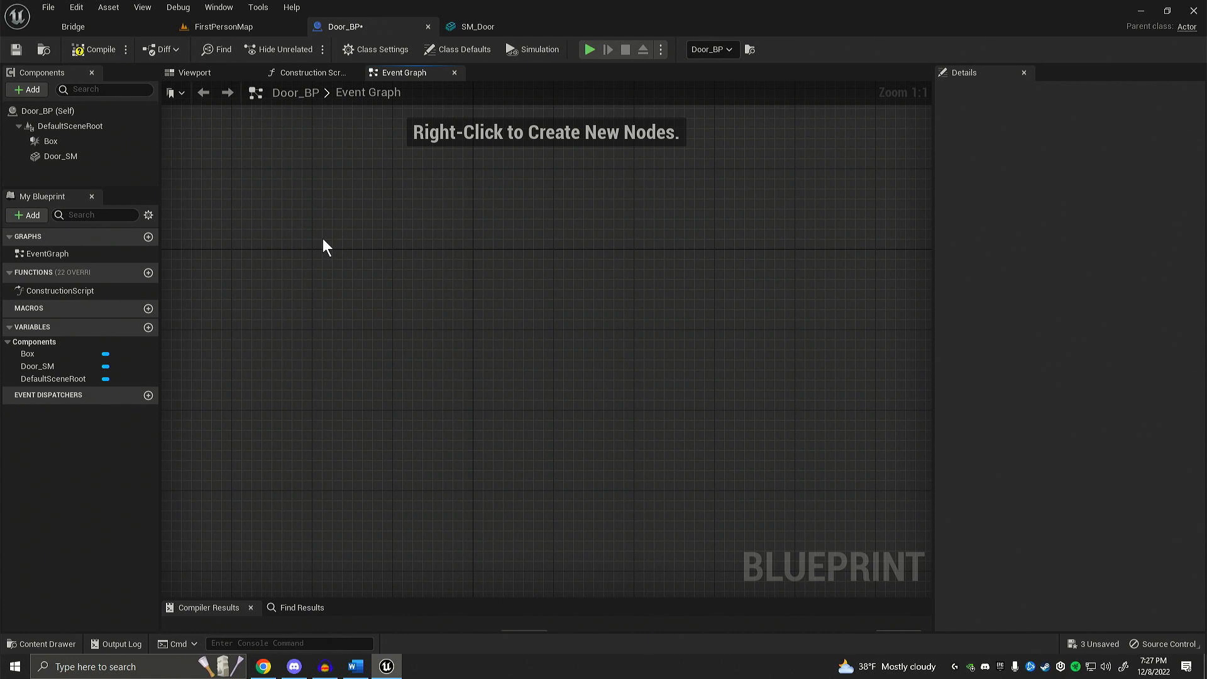
Step: Add an OnComponentBeginOverlap event for the Box component to the Event Graph
{"action": "right_click", "coordinate": [50, 142]}
{"action": "mouse_move", "coordinate": [113, 169]}
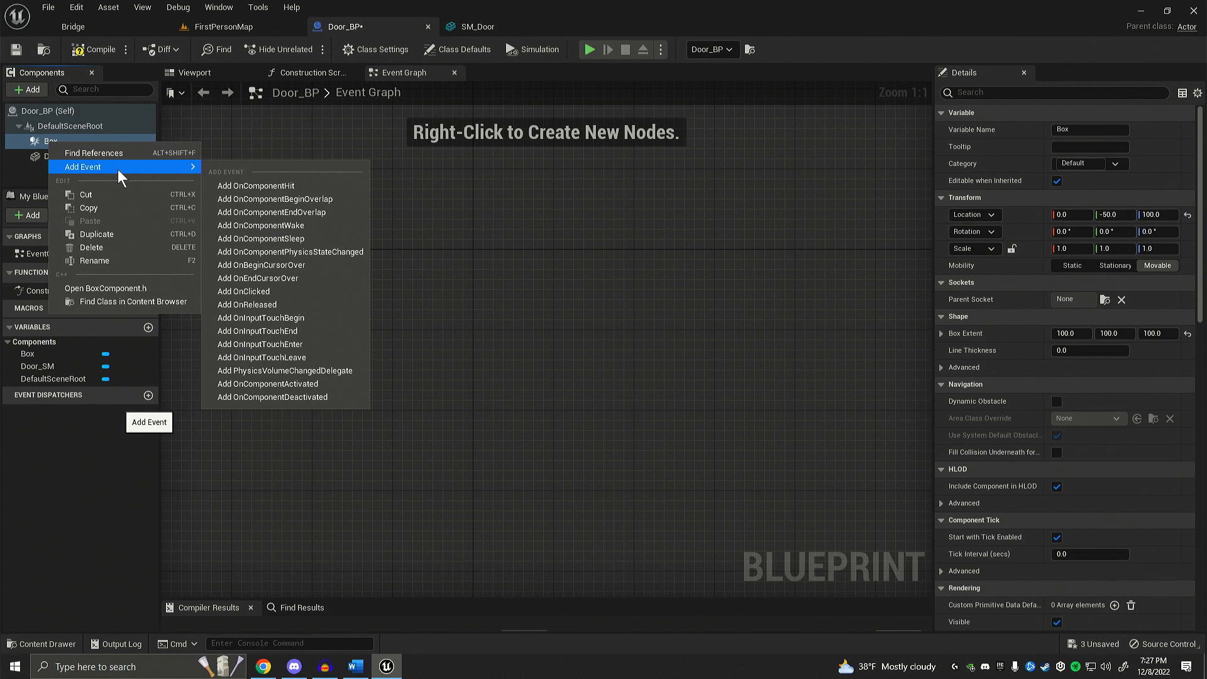
{"action": "left_click", "coordinate": [285, 202]}
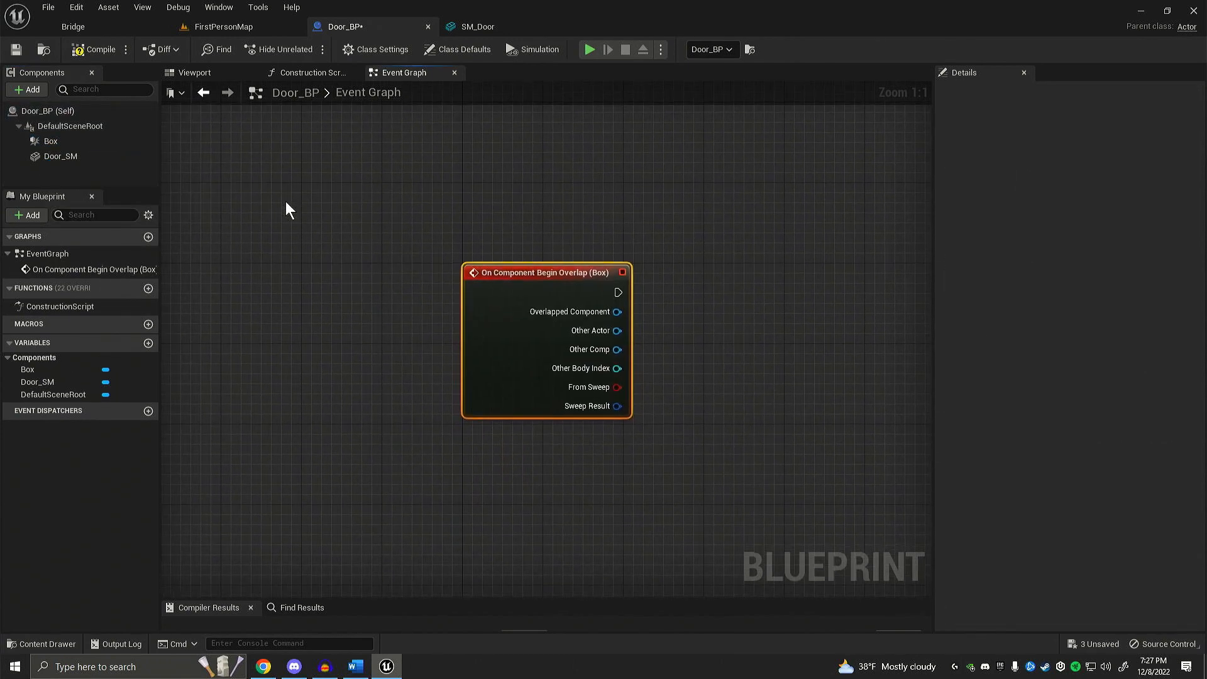
{"action": "right_click_drag", "start_coordinate": [278, 201], "coordinate": [166, 198]}
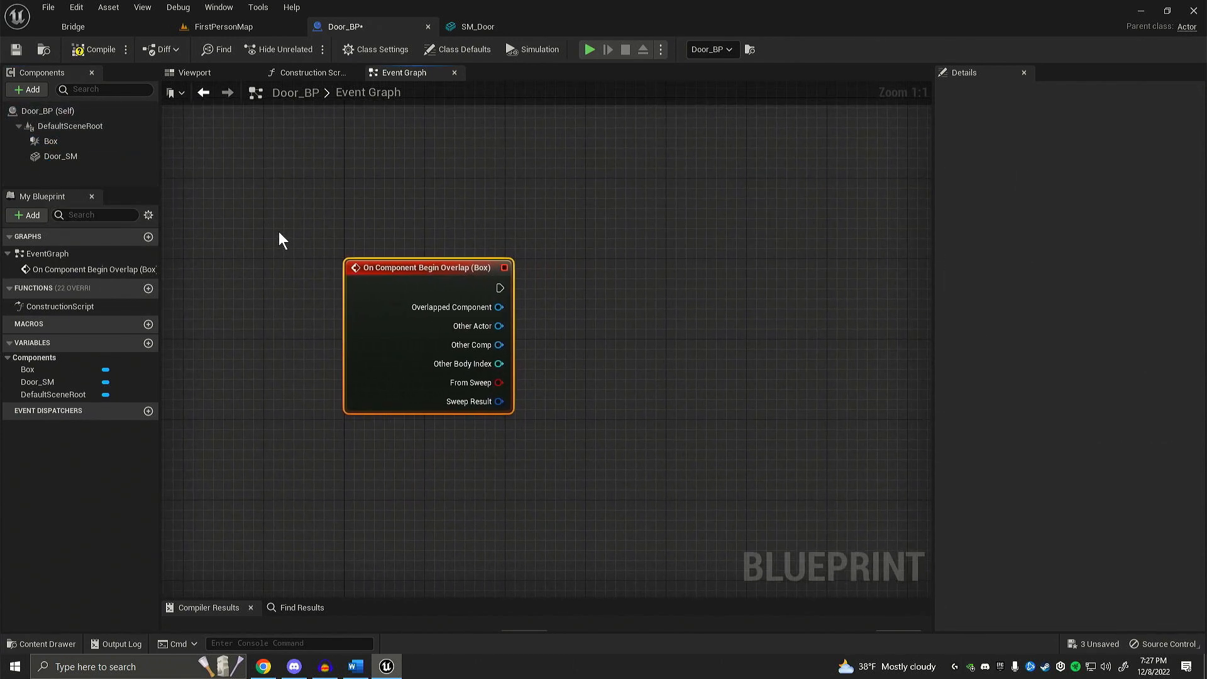
{"action": "right_click_drag", "start_coordinate": [284, 232], "coordinate": [259, 209]}
{"action": "mouse_move", "coordinate": [244, 201]}
{"action": "left_mouse_down"}
{"action": "mouse_move", "coordinate": [366, 322]}
{"action": "mouse_move", "coordinate": [605, 481]}
{"action": "left_mouse_up"}
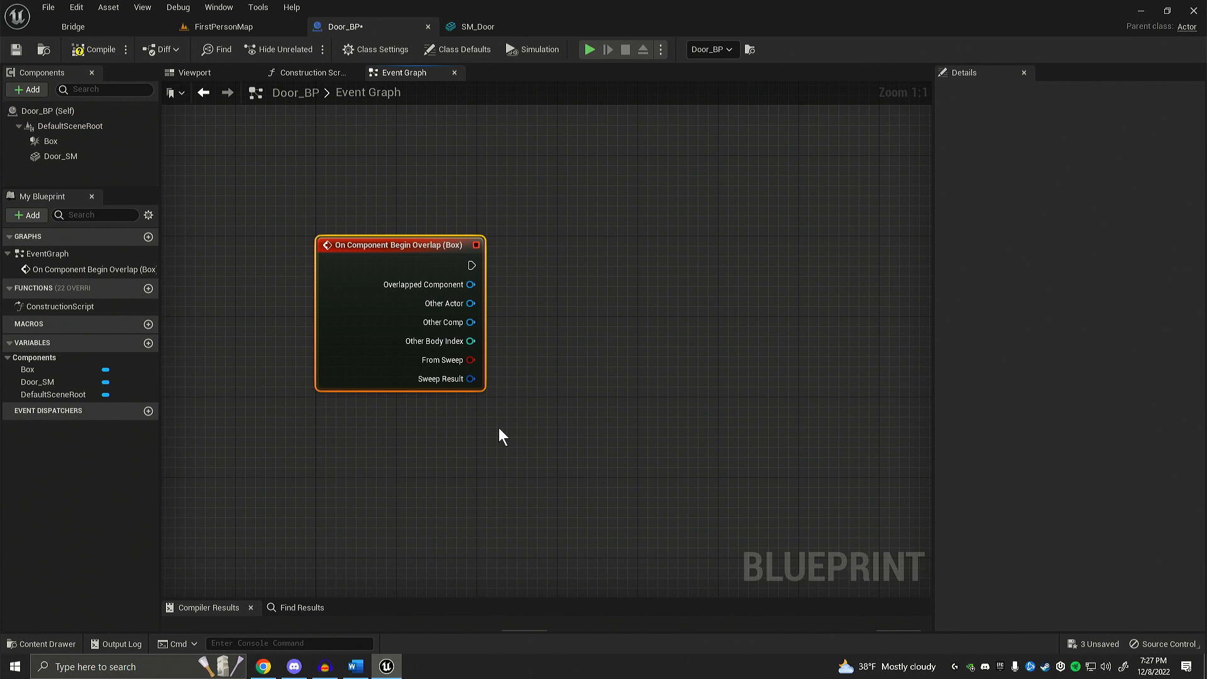
{"action": "left_click", "coordinate": [499, 429]}
{"action": "right_click_drag", "start_coordinate": [345, 179], "coordinate": [309, 219]}
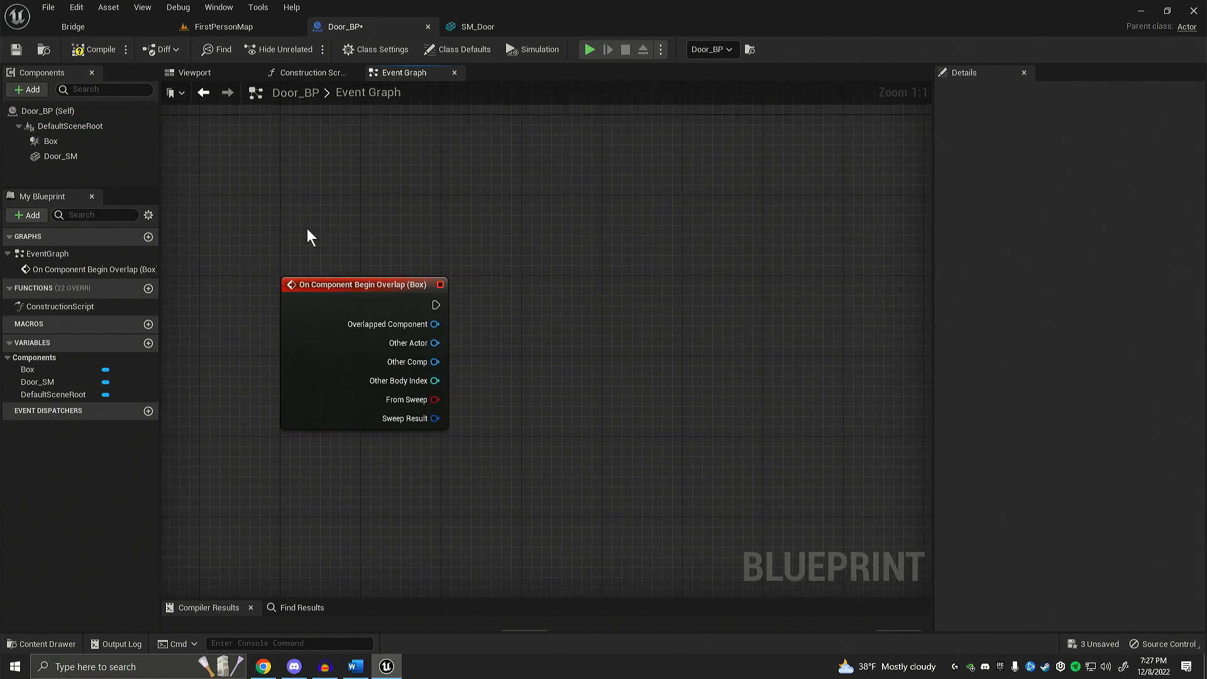
{"action": "left_click_drag", "start_coordinate": [236, 238], "coordinate": [583, 530]}
{"action": "left_click", "coordinate": [484, 460]}
{"action": "right_click_drag", "start_coordinate": [461, 462], "coordinate": [509, 470]}
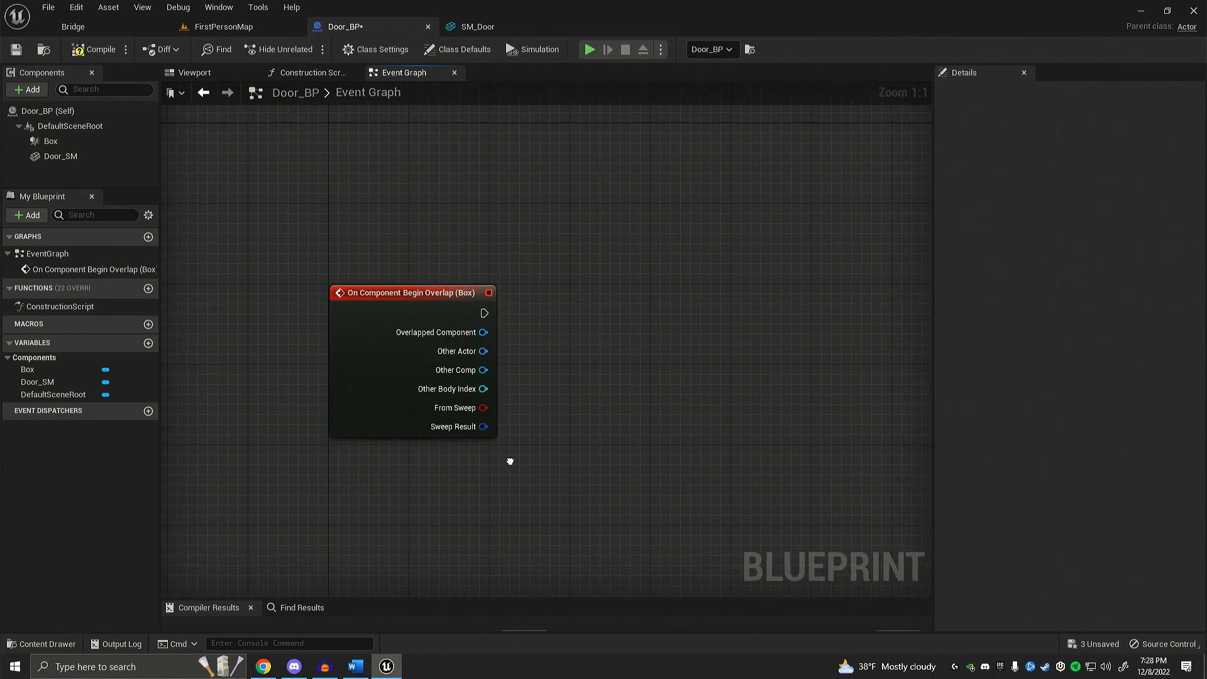
{"action": "left_click_drag", "start_coordinate": [265, 180], "coordinate": [562, 532]}
{"action": "left_click", "coordinate": [504, 492]}
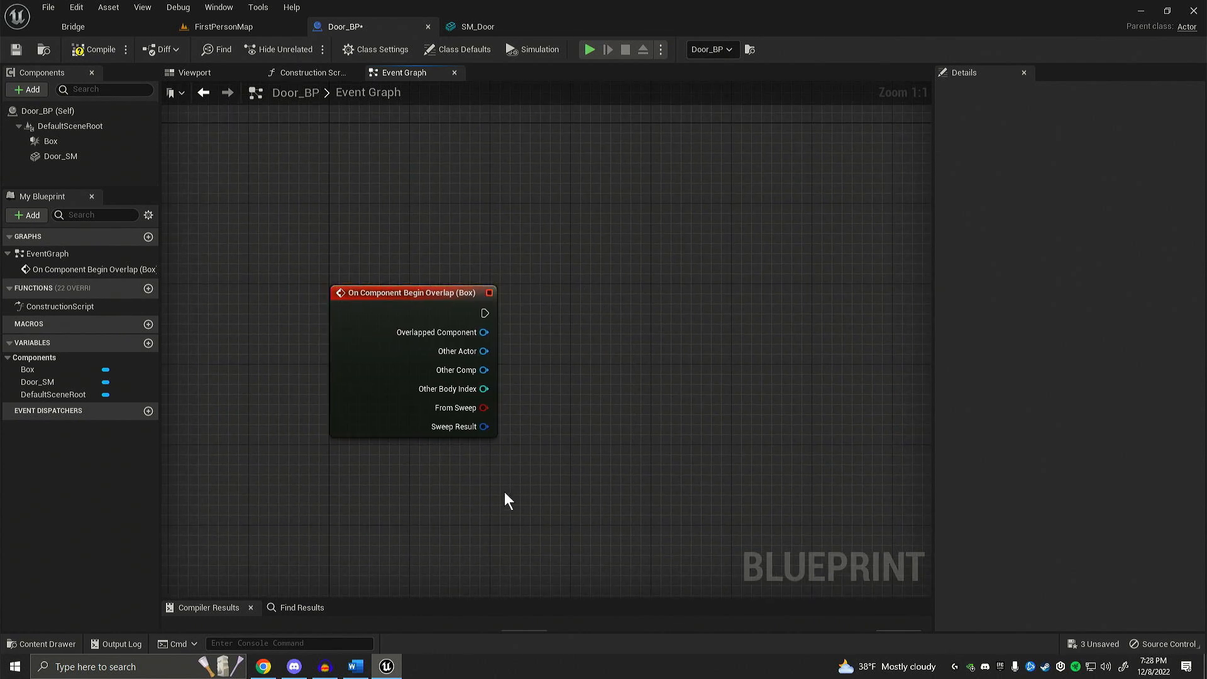
{"action": "right_click_drag", "start_coordinate": [493, 487], "coordinate": [475, 368]}
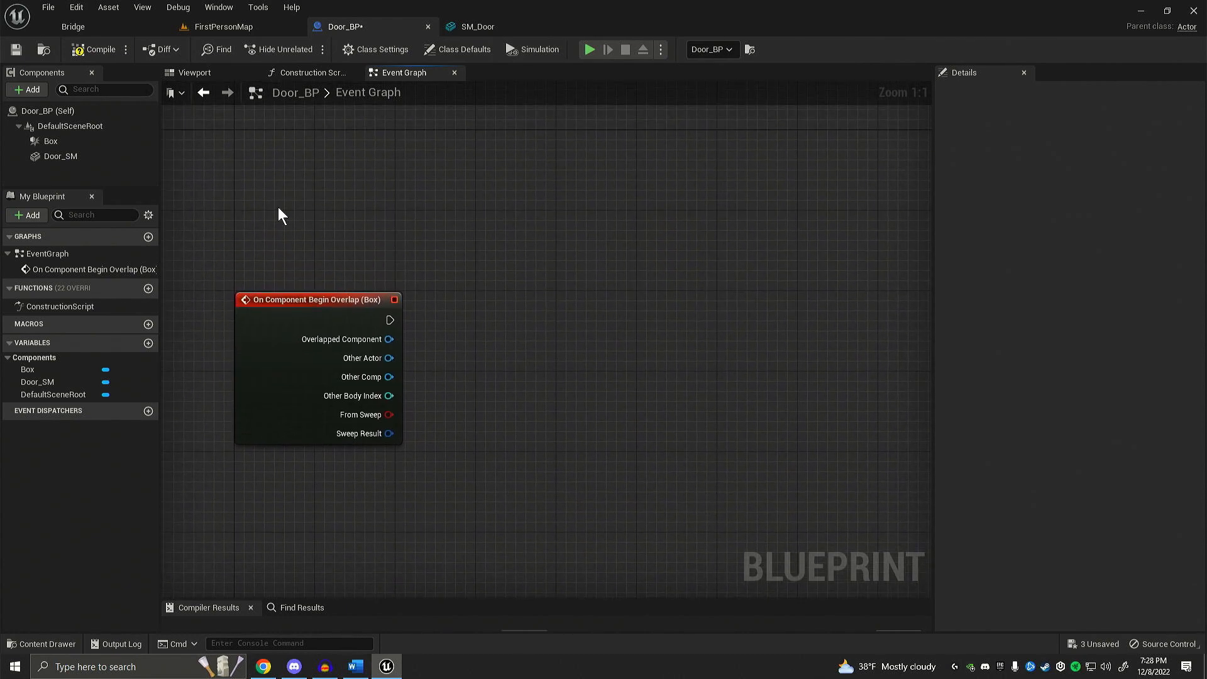
{"action": "right_click_drag", "start_coordinate": [279, 208], "coordinate": [258, 186]}
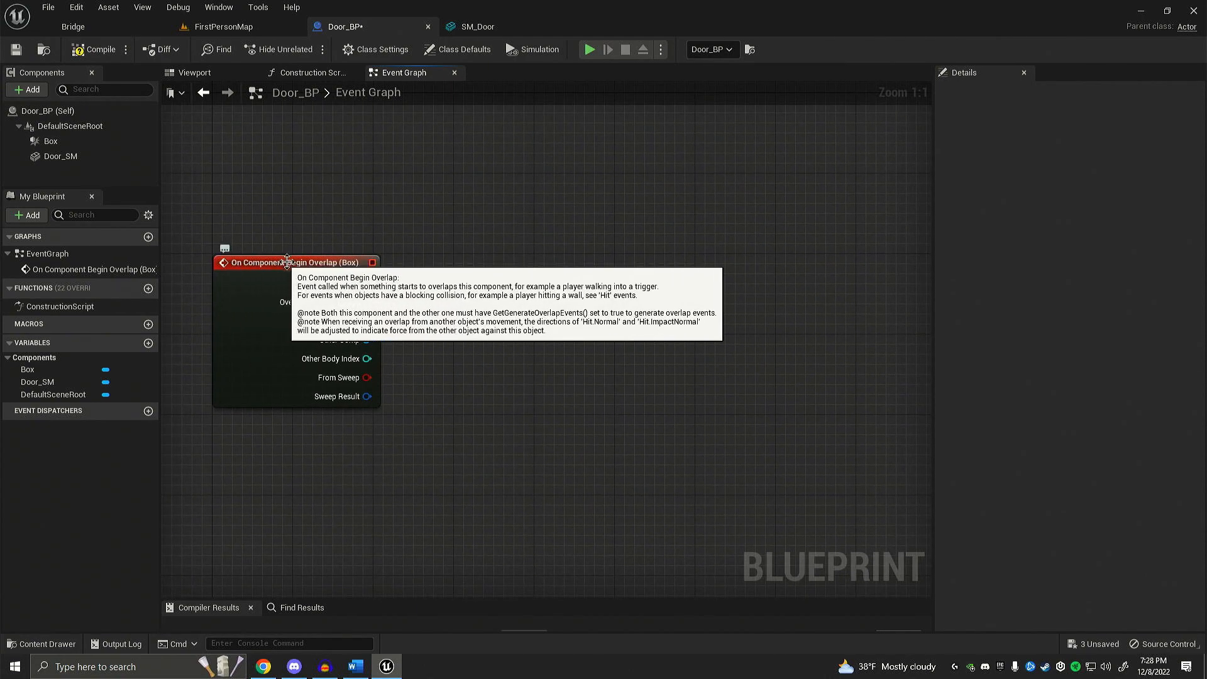
{"action": "right_click_drag", "start_coordinate": [394, 225], "coordinate": [365, 247]}
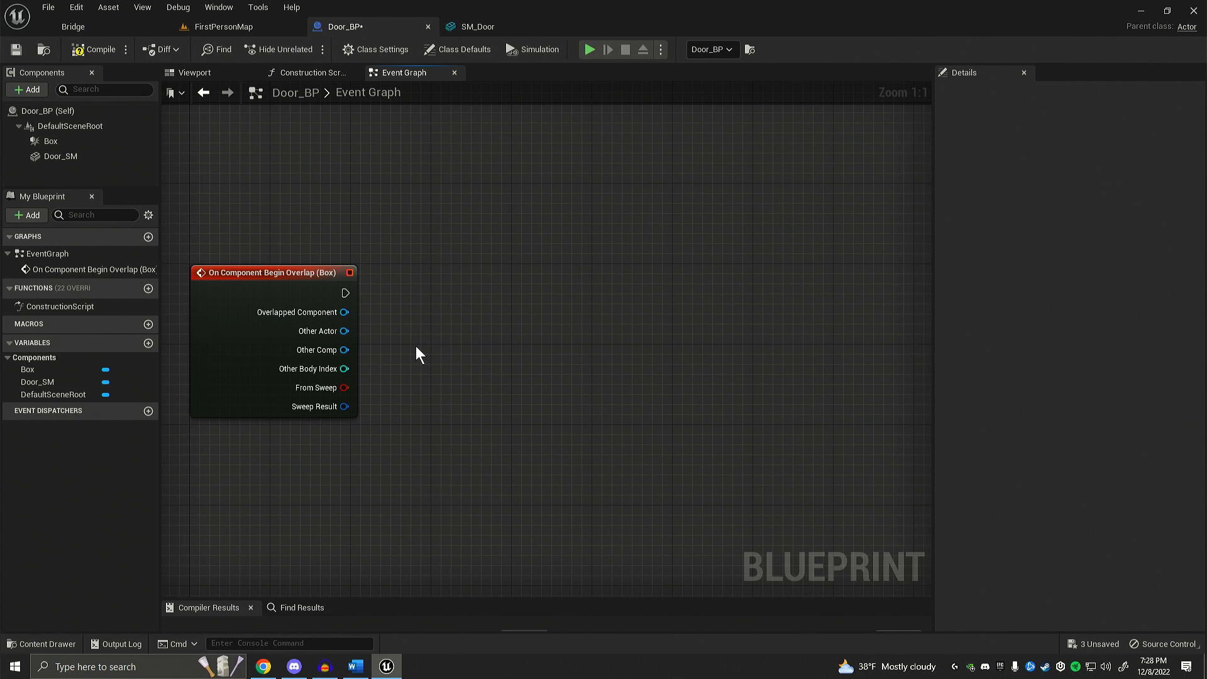
{"action": "right_click_drag", "start_coordinate": [416, 346], "coordinate": [409, 349]}
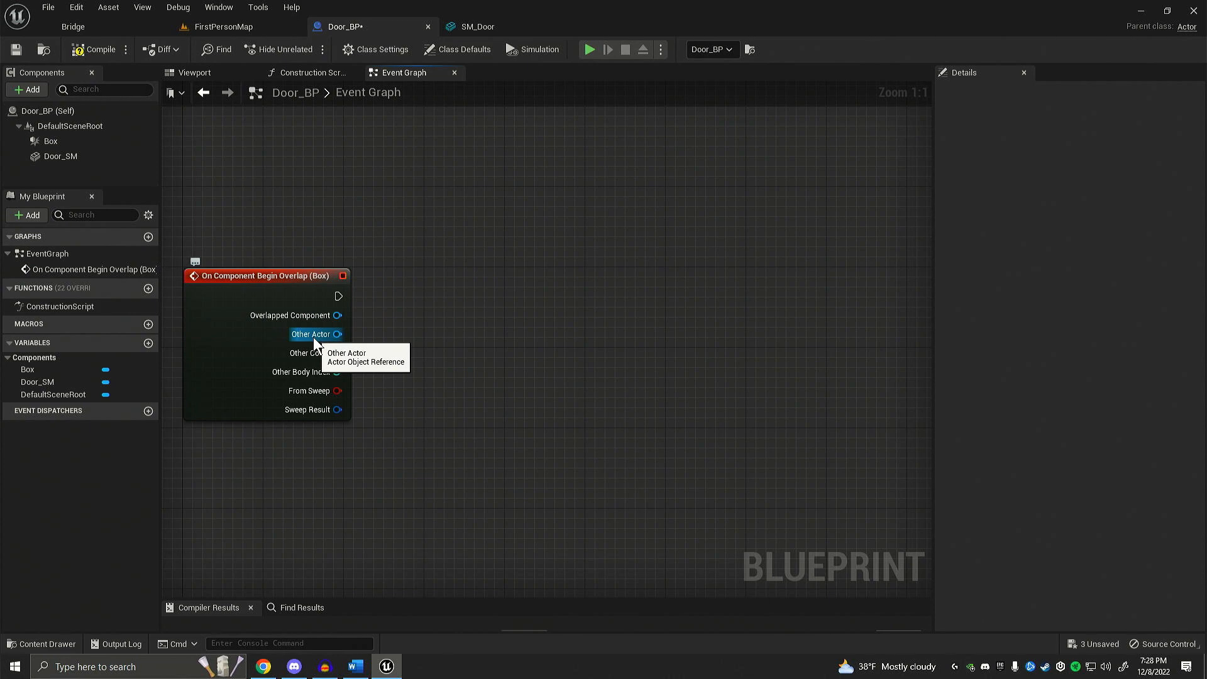
Step: Add a Cast To BP_FirstPersonCharacter node from the overlap event's Other Actor output and place it beside the event
{"action": "left_click_drag", "start_coordinate": [337, 334], "coordinate": [428, 279]}
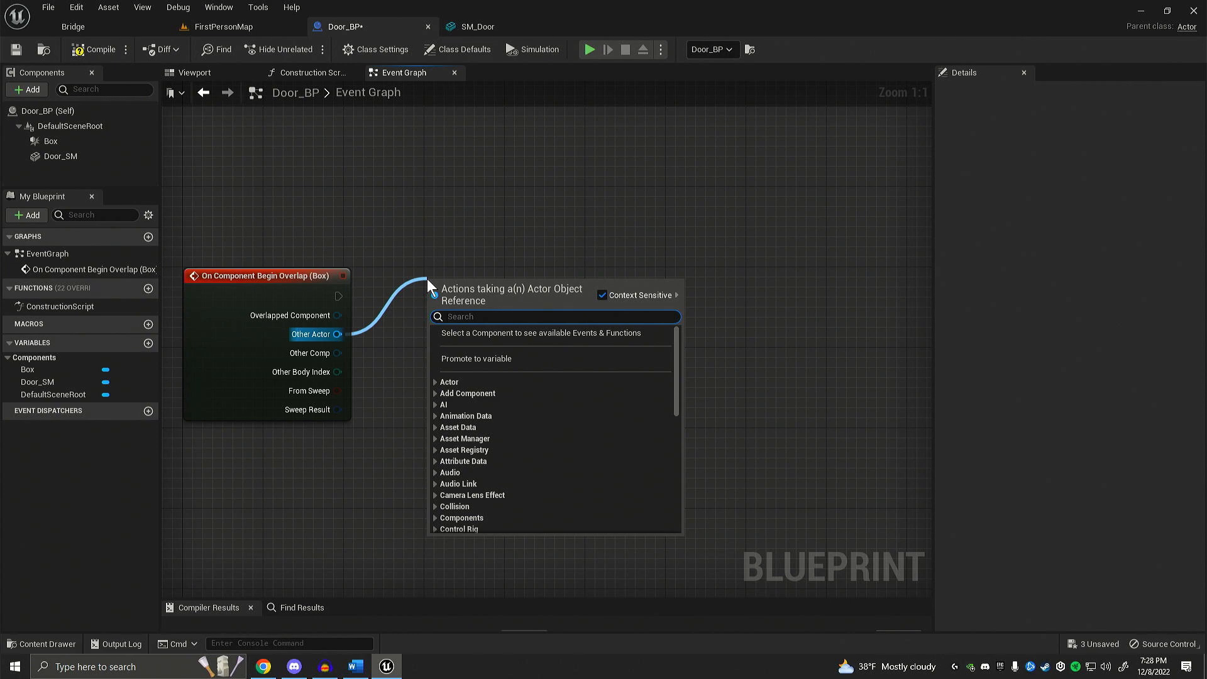
{"action": "type", "text": "first perso"}
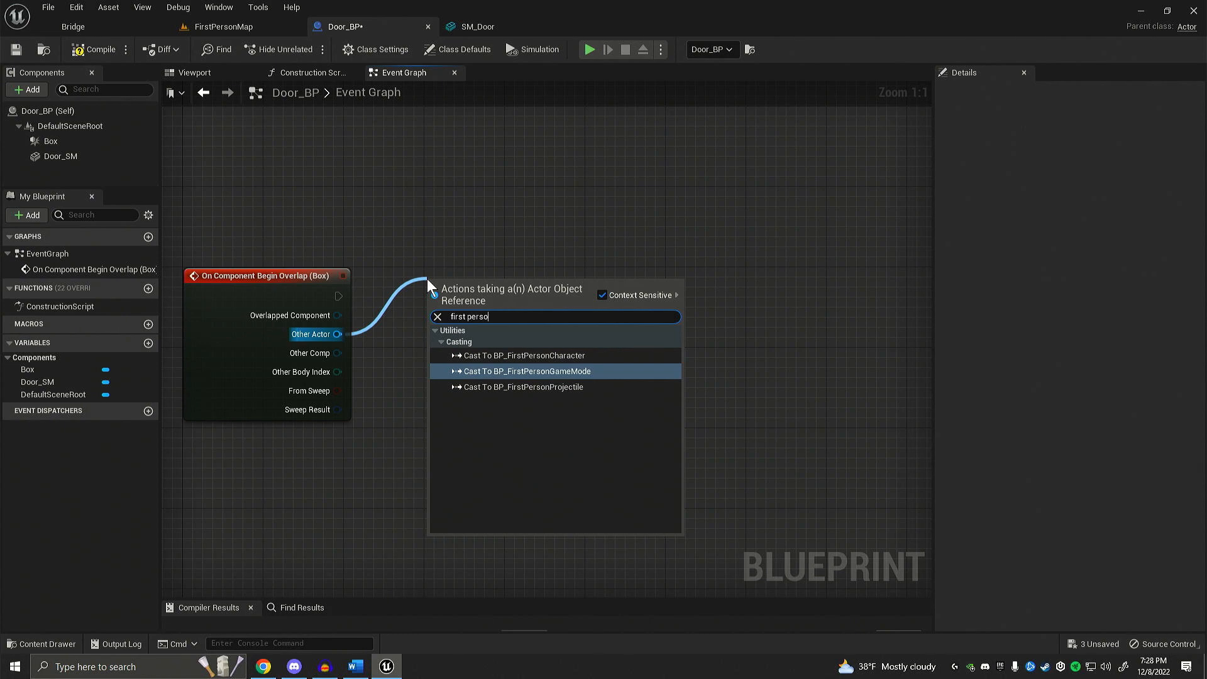
{"action": "type", "text": "n"}
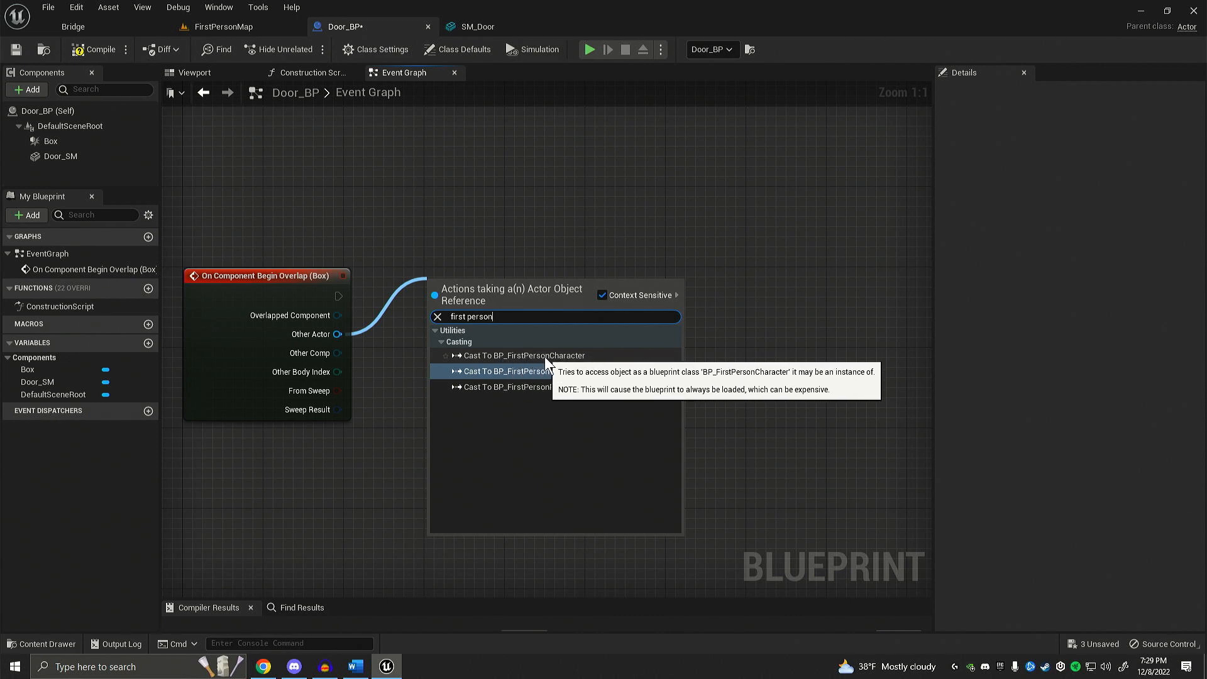
{"action": "left_click", "coordinate": [507, 355]}
{"action": "left_click_drag", "start_coordinate": [510, 284], "coordinate": [470, 275]}
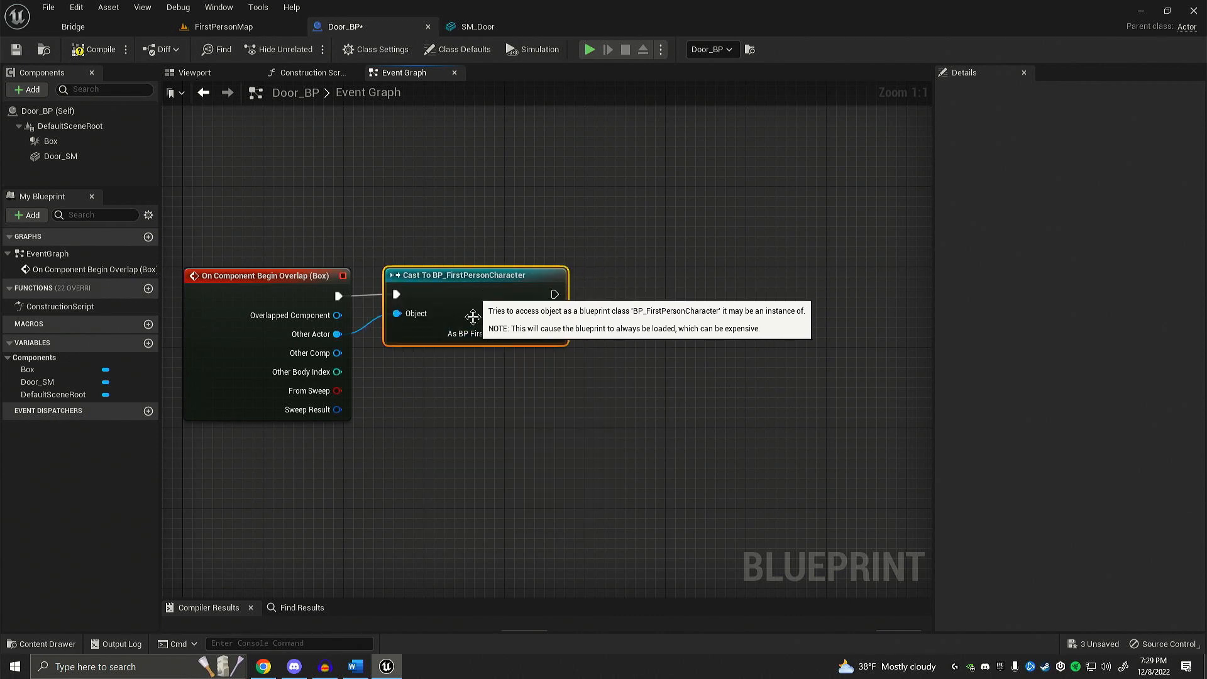
{"action": "right_click_drag", "start_coordinate": [471, 318], "coordinate": [541, 311]}
{"action": "left_click", "coordinate": [513, 390]}
{"action": "right_click_drag", "start_coordinate": [511, 391], "coordinate": [431, 431]}
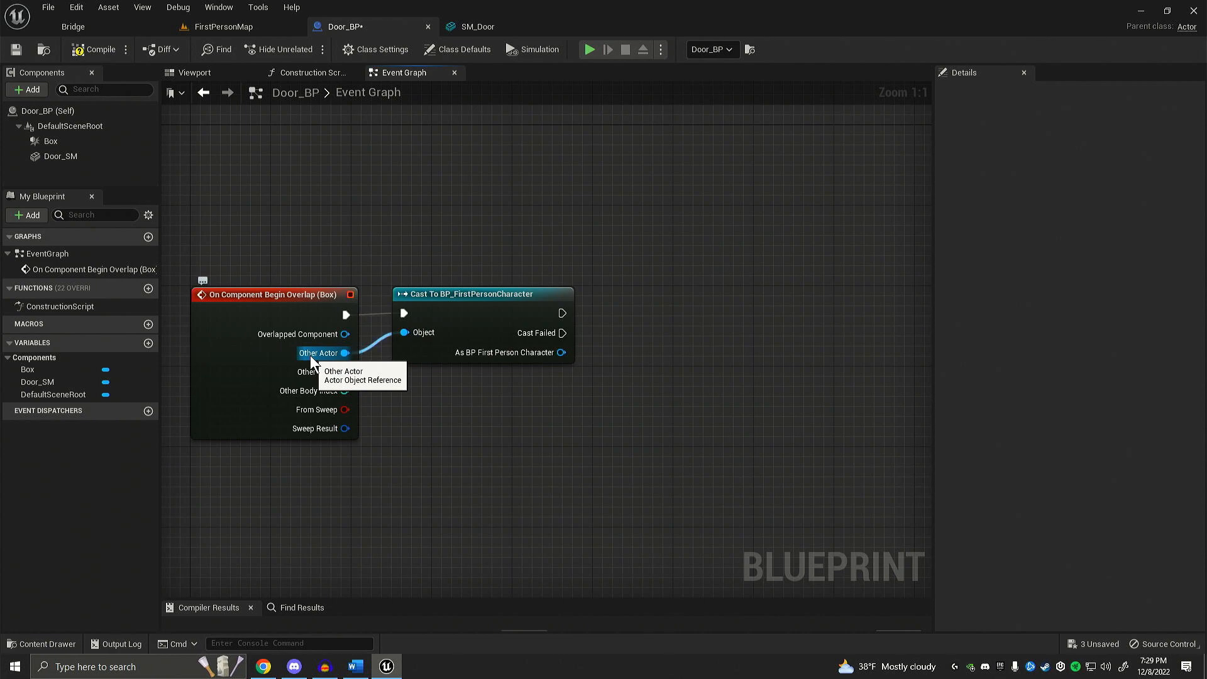
{"action": "right_click_drag", "start_coordinate": [434, 405], "coordinate": [469, 396]}
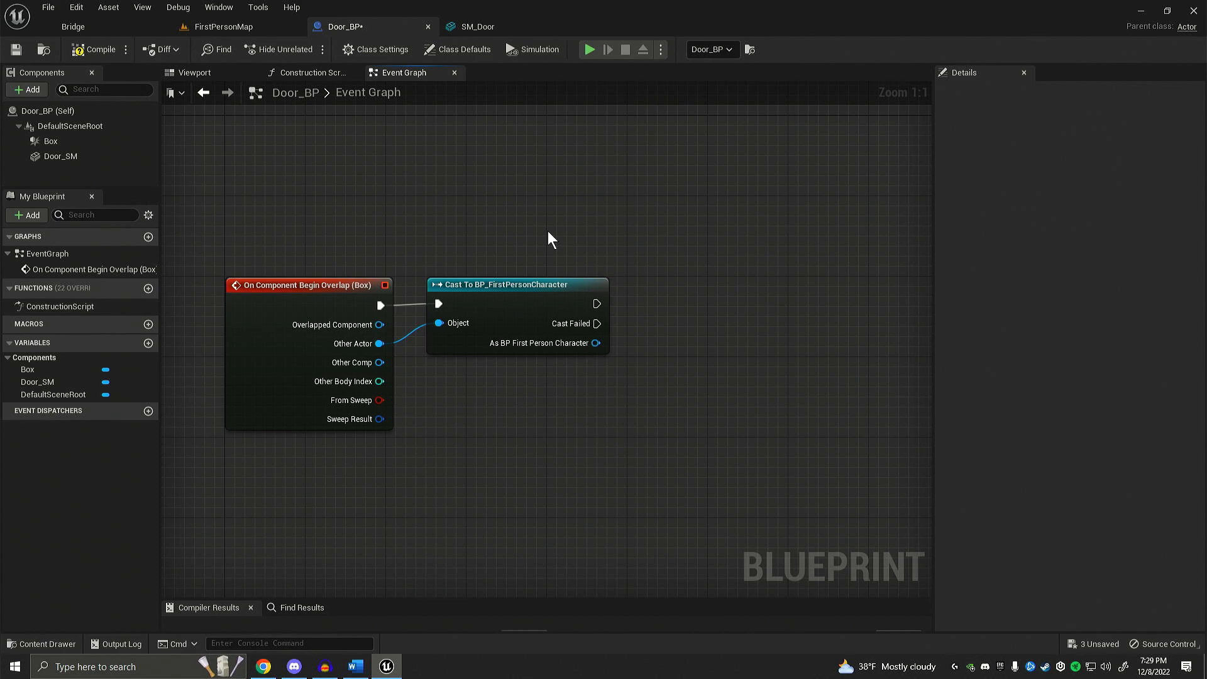
{"action": "right_click_drag", "start_coordinate": [548, 233], "coordinate": [499, 228]}
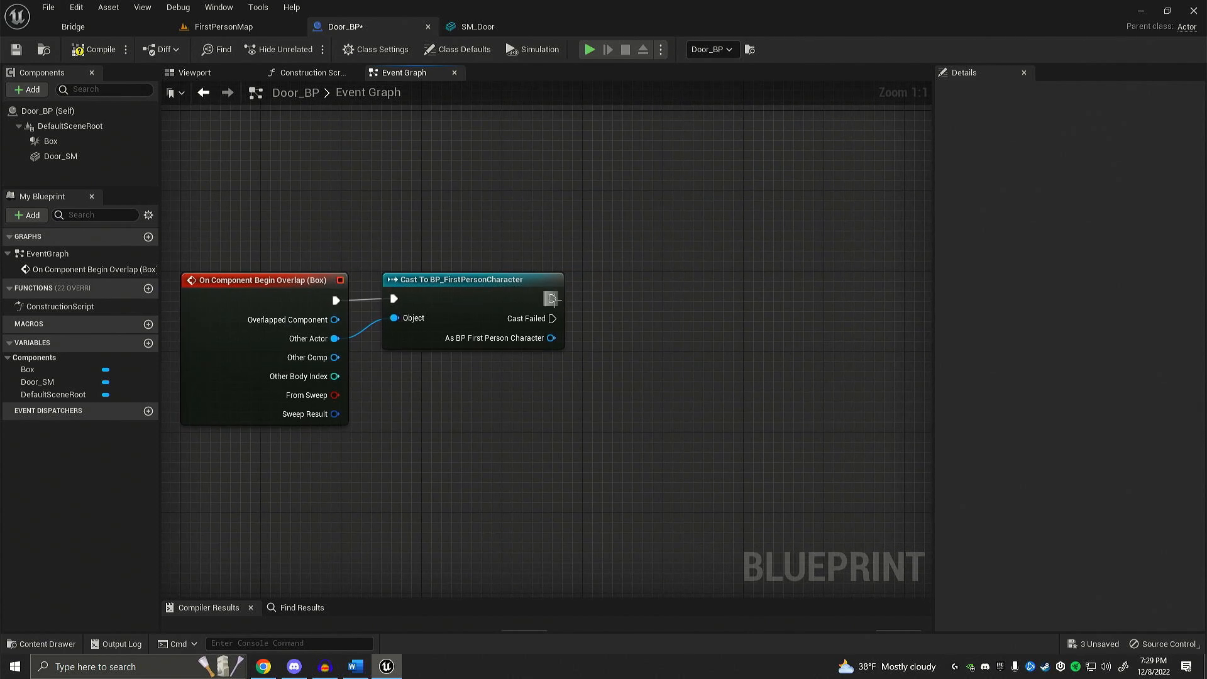
{"action": "left_click_drag", "start_coordinate": [553, 299], "coordinate": [651, 300]}
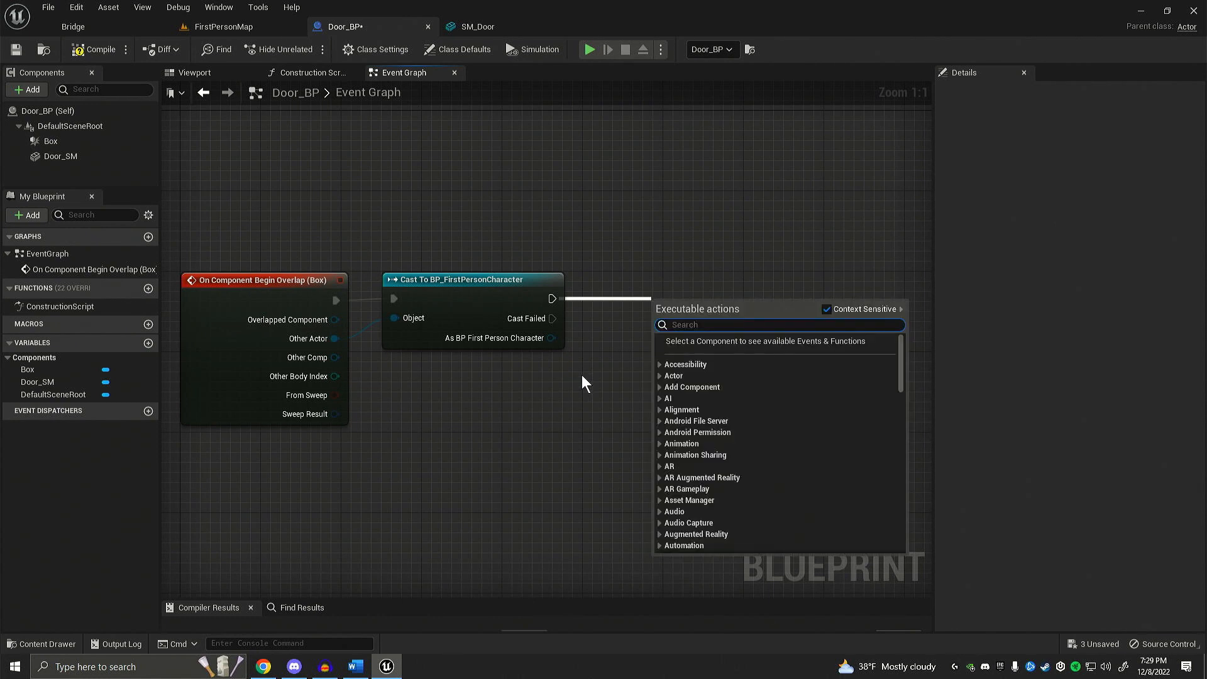
{"action": "left_click", "coordinate": [582, 375]}
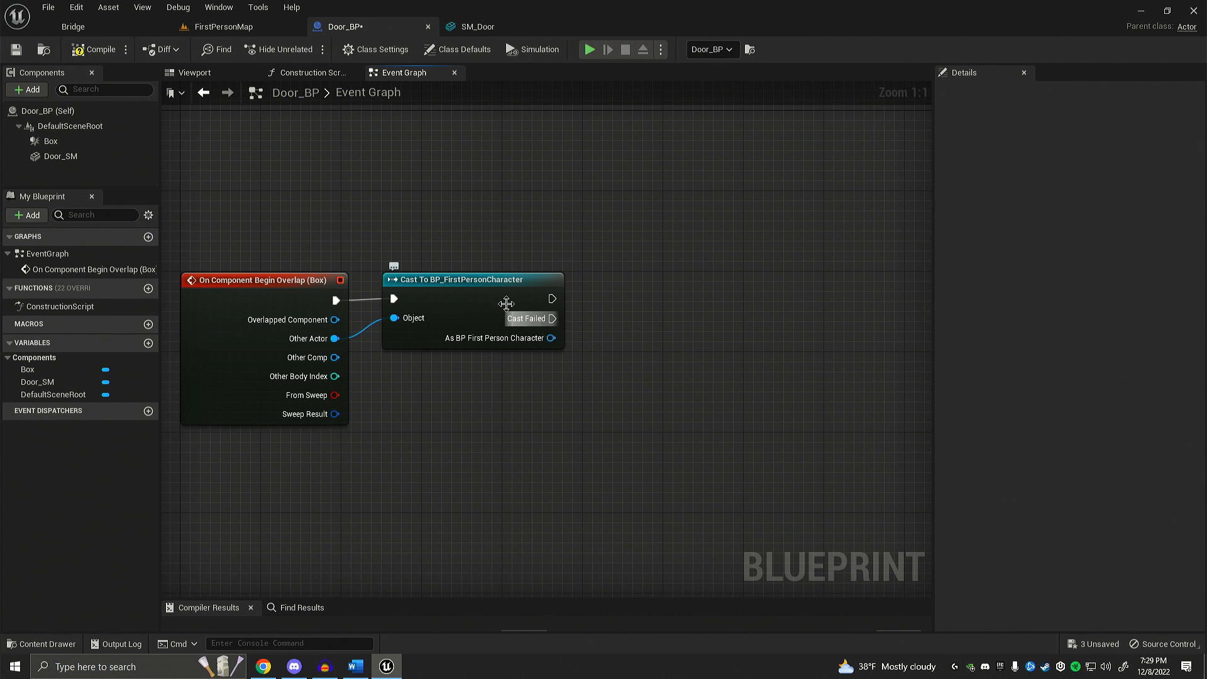
{"action": "right_click_drag", "start_coordinate": [524, 288], "coordinate": [594, 257]}
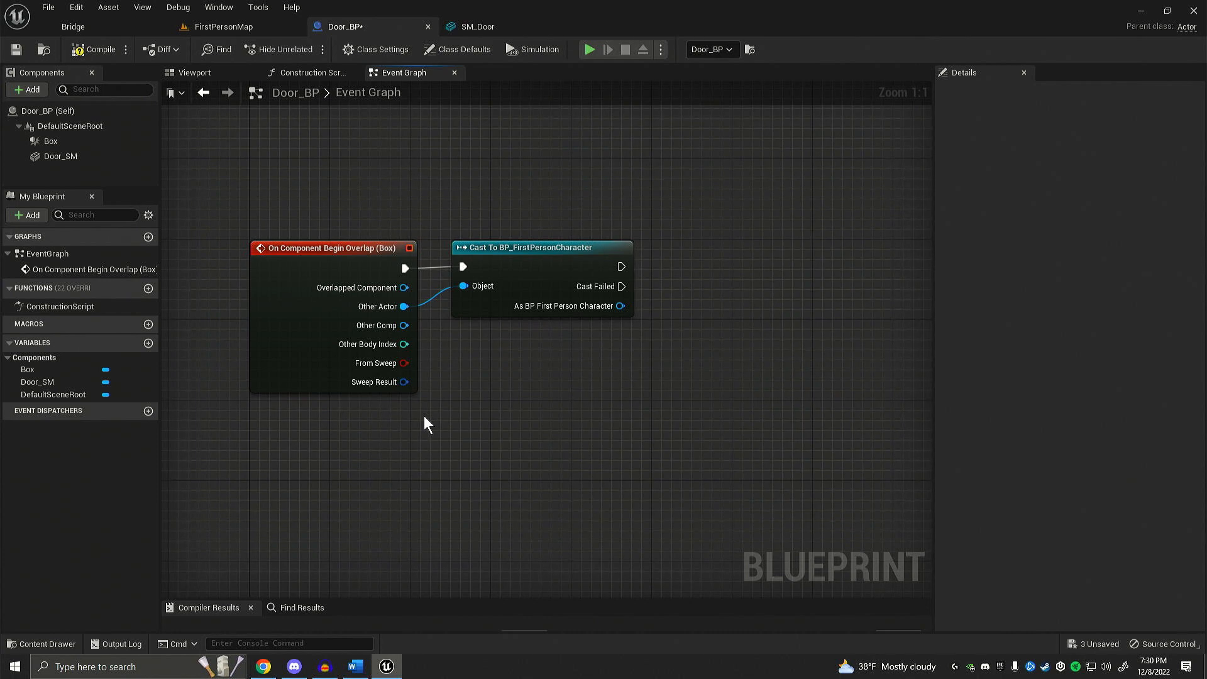
{"action": "left_click_drag", "start_coordinate": [193, 190], "coordinate": [742, 479]}
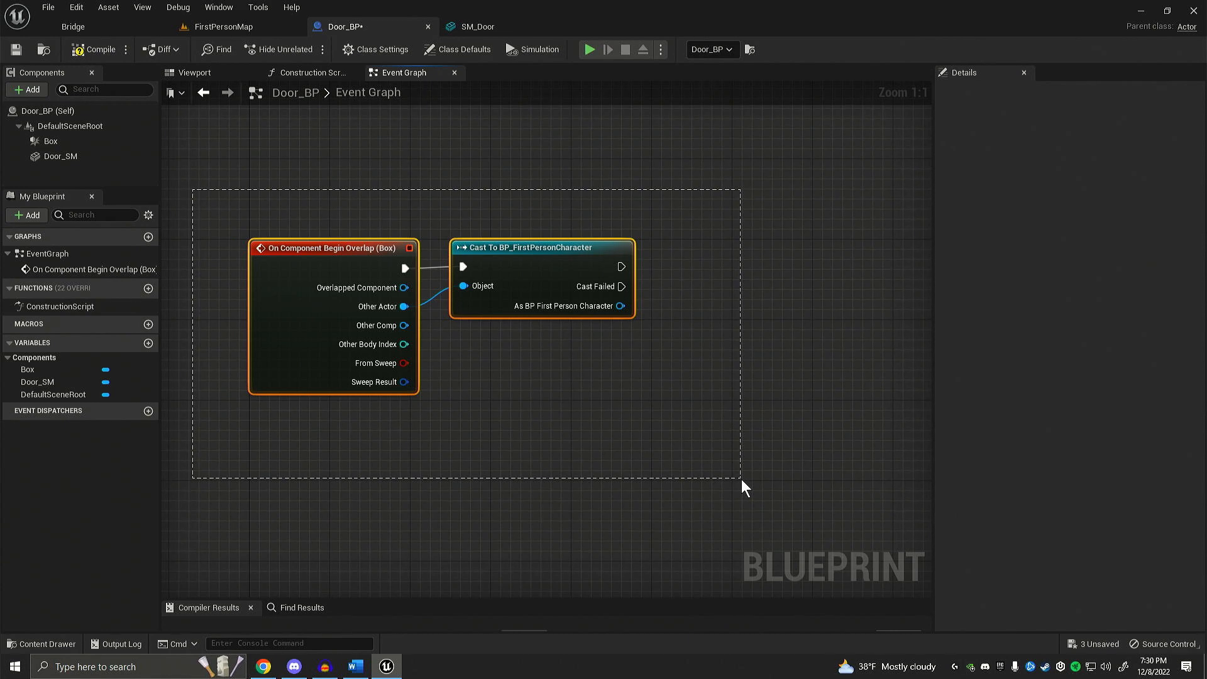
{"action": "left_click_drag", "start_coordinate": [741, 479], "coordinate": [741, 479]}
{"action": "left_click", "coordinate": [594, 454]}
{"action": "right_click_drag", "start_coordinate": [592, 451], "coordinate": [636, 417]}
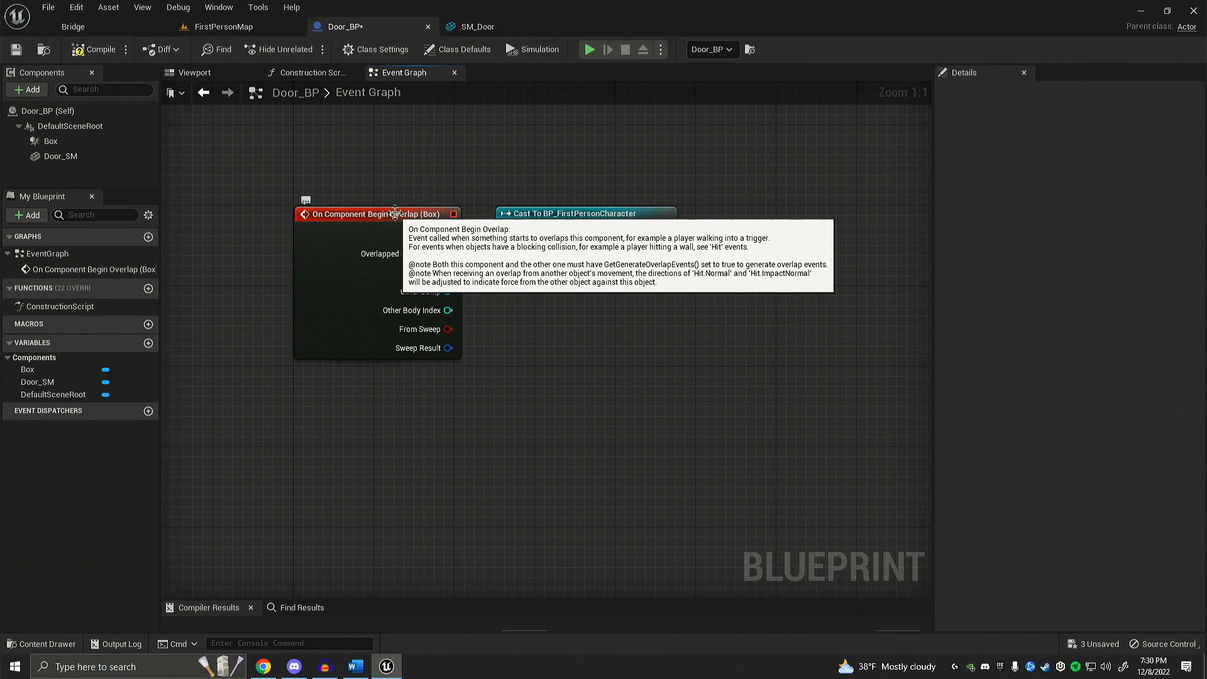
Step: Add a custom event named OpenDoor below the overlap event and align it with that node's left edge
{"action": "right_click_drag", "start_coordinate": [364, 401], "coordinate": [352, 373]}
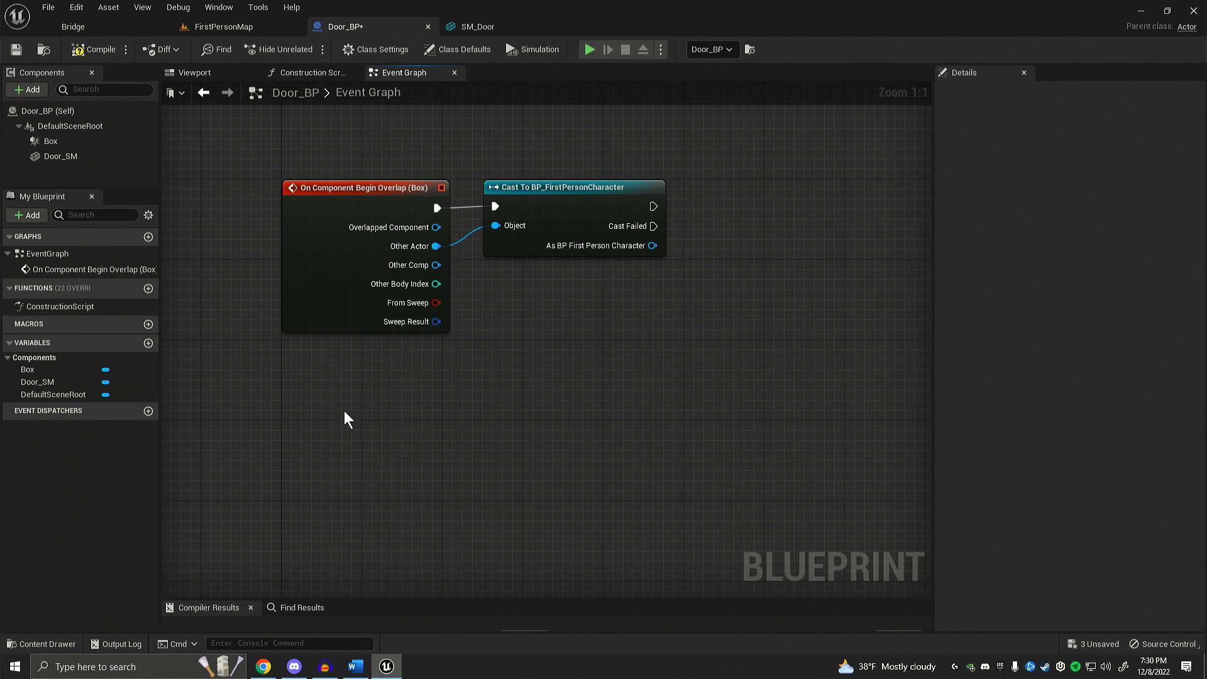
{"action": "right_click_drag", "start_coordinate": [344, 411], "coordinate": [343, 369]}
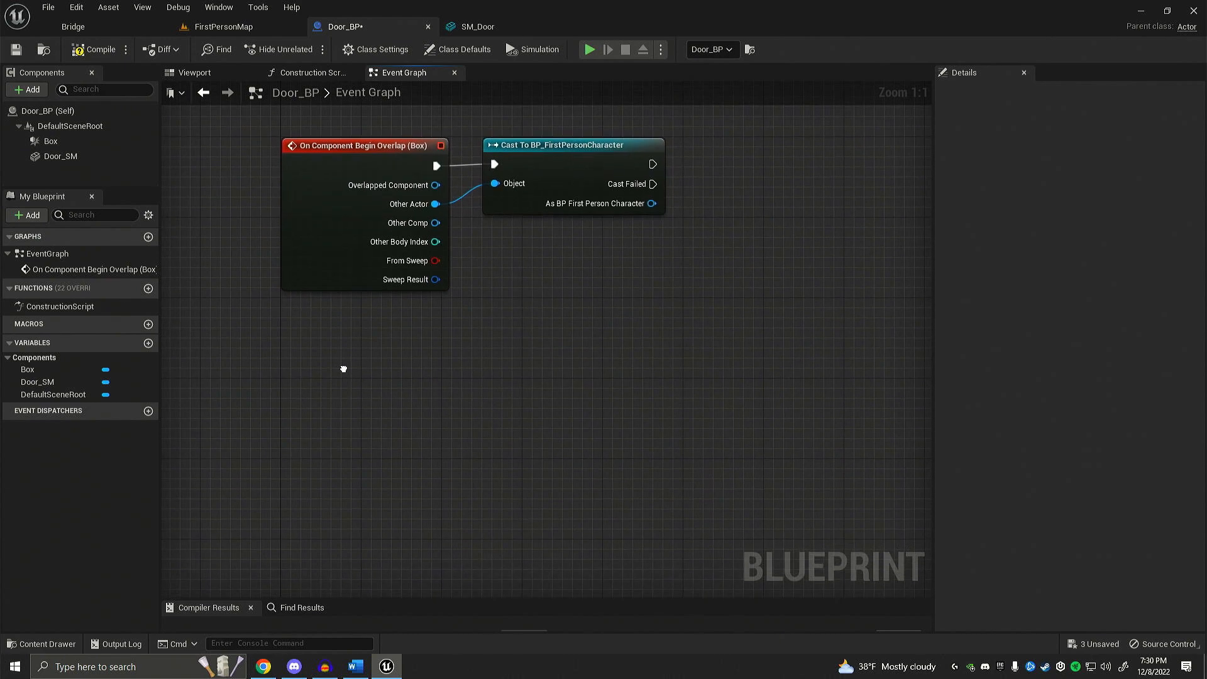
{"action": "right_click", "coordinate": [301, 402]}
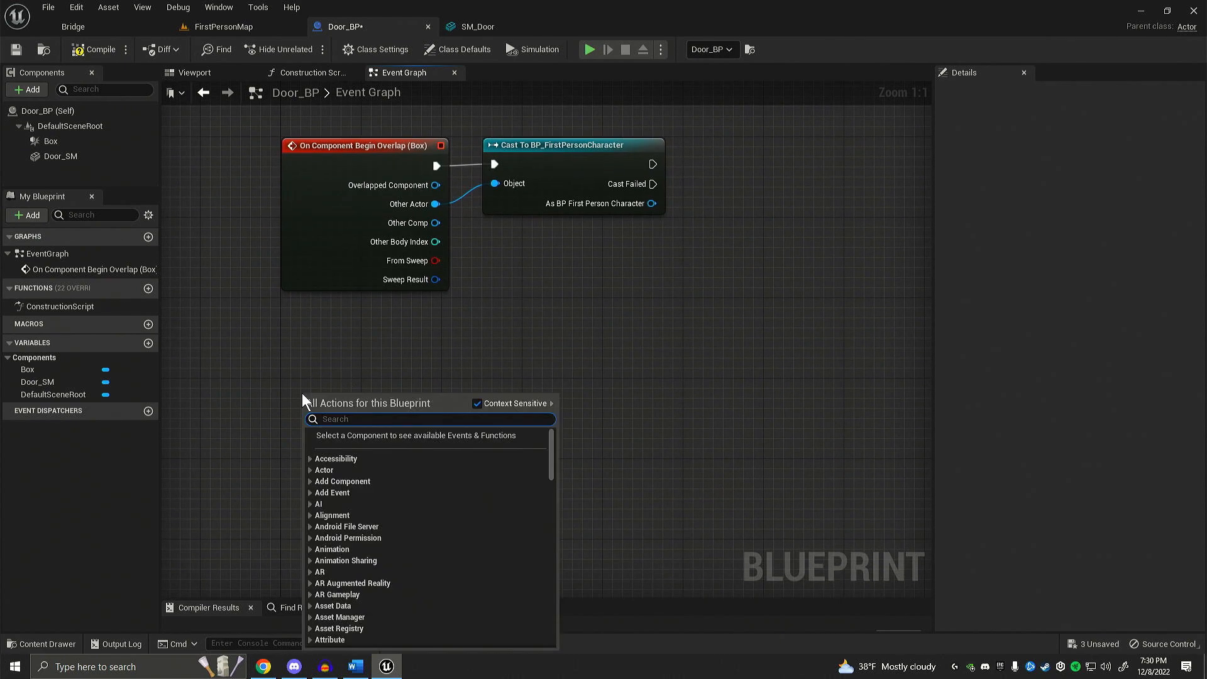
{"action": "type", "text": "custom"}
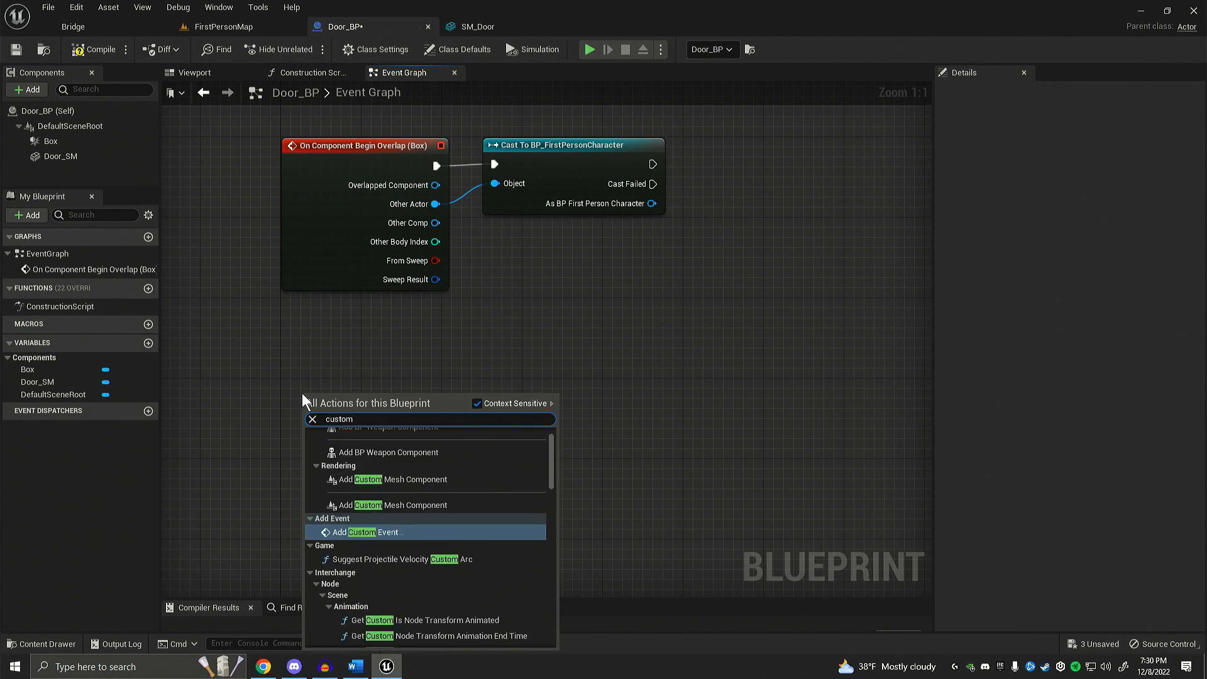
{"action": "left_click", "coordinate": [359, 534]}
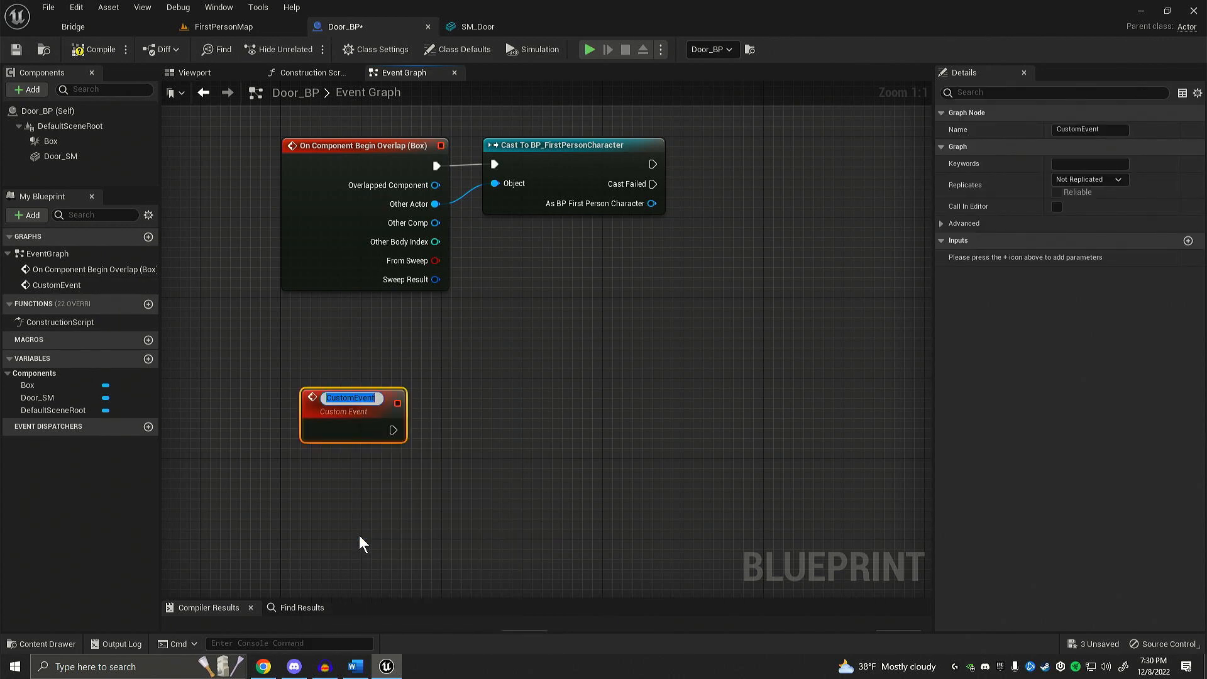
{"action": "type", "text": "Ope"}
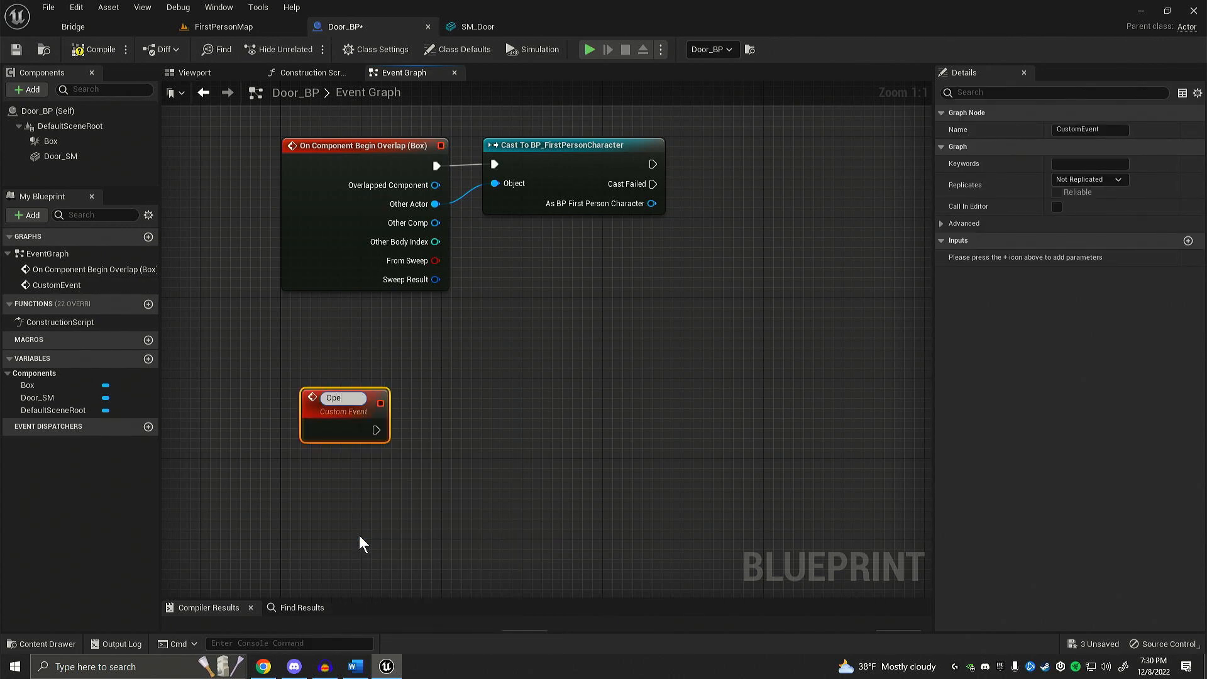
{"action": "type", "text": "nDoor"}
{"action": "key", "text": "Return"}
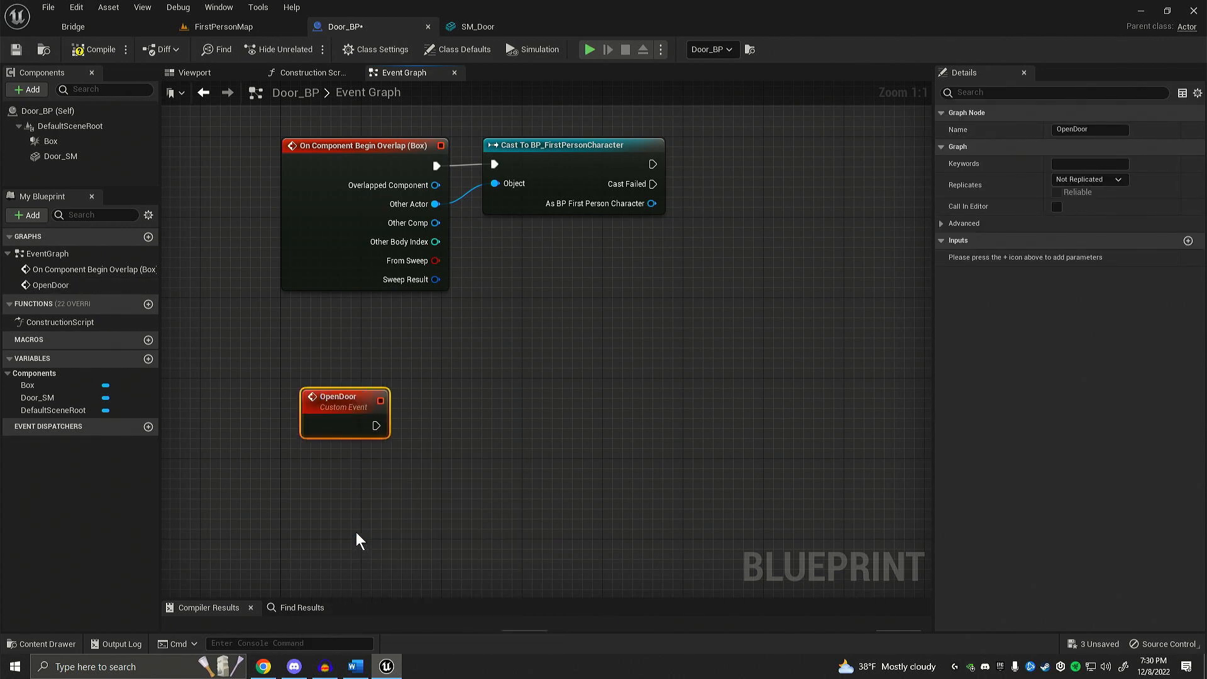
{"action": "left_click_drag", "start_coordinate": [352, 413], "coordinate": [332, 403]}
Step: Add an Open Door call to the Cast To BP_FirstPersonCharacter node's success execution output and align it with the cast node
{"action": "right_click_drag", "start_coordinate": [510, 324], "coordinate": [420, 385]}
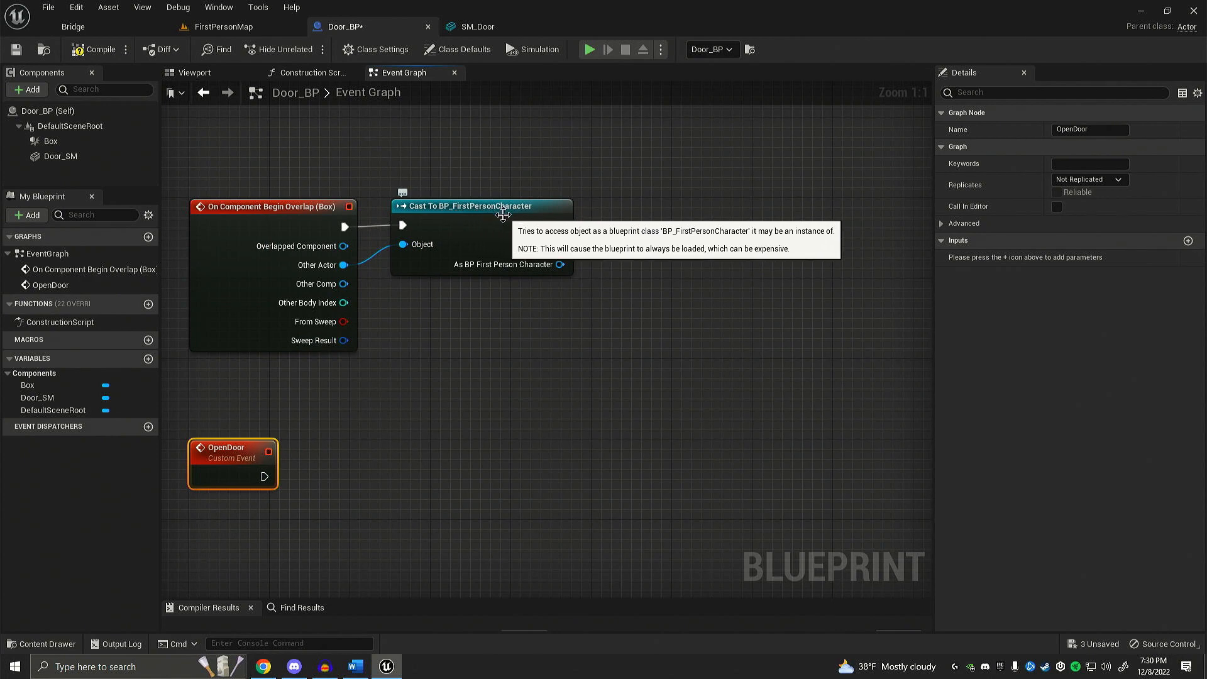
{"action": "left_click", "coordinate": [653, 229]}
{"action": "left_click_drag", "start_coordinate": [560, 224], "coordinate": [630, 230]}
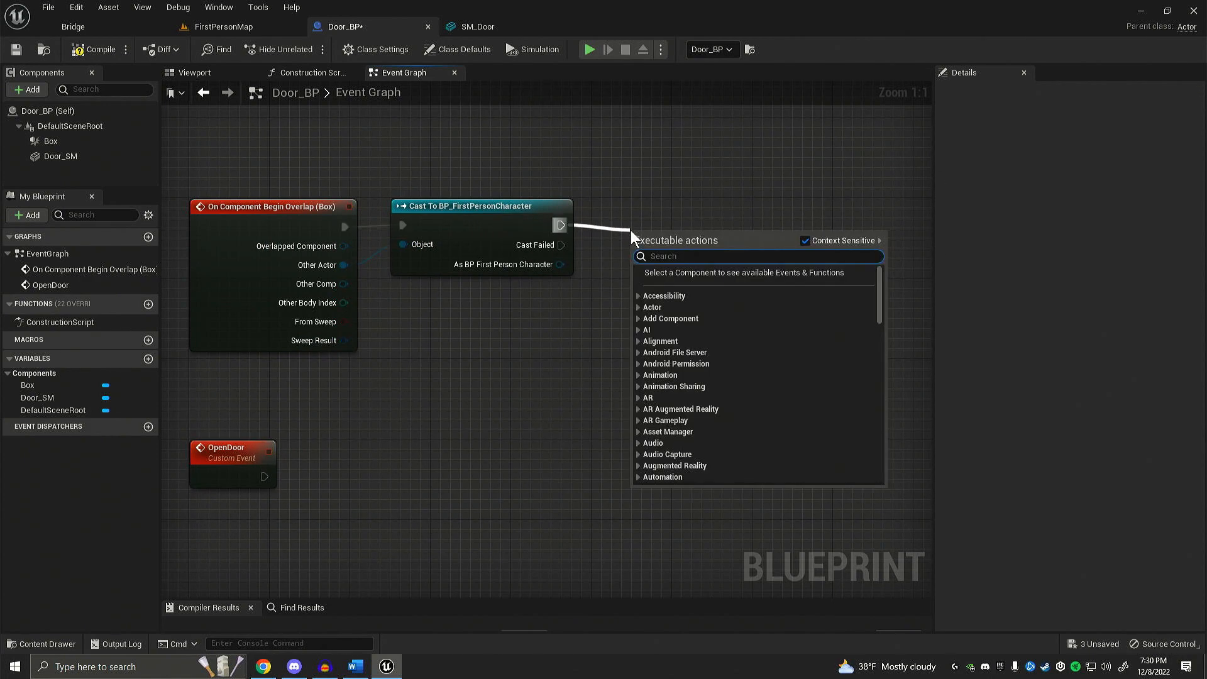
{"action": "type", "text": "open"}
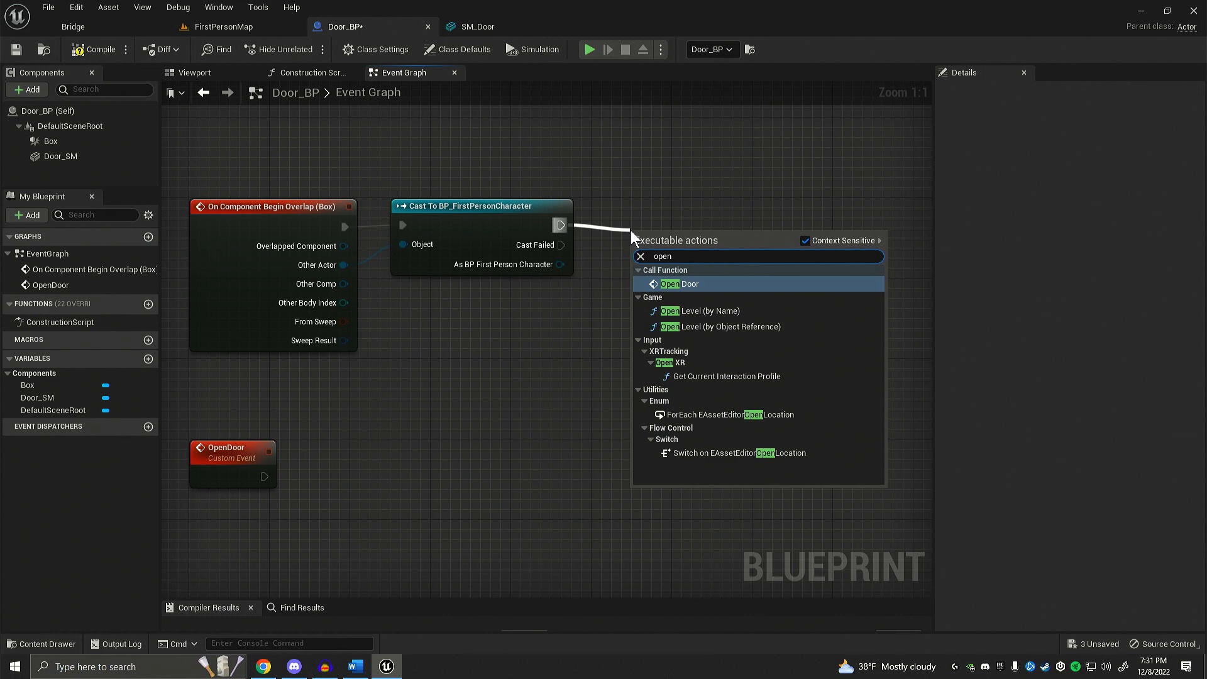
{"action": "left_click", "coordinate": [691, 283]}
{"action": "left_click_drag", "start_coordinate": [686, 235], "coordinate": [688, 211]}
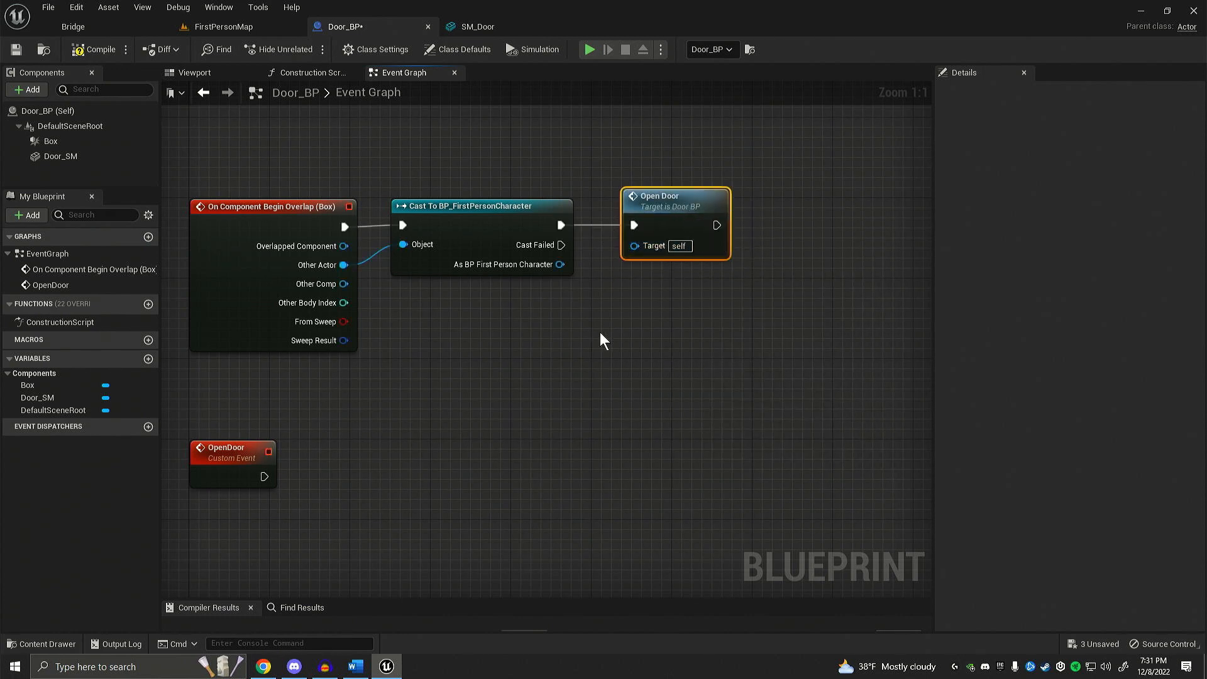
Step: Move the OpenDoor custom event node further down, leaving more space below the overlap event
{"action": "right_click_drag", "start_coordinate": [599, 332], "coordinate": [631, 299]}
{"action": "left_click_drag", "start_coordinate": [191, 379], "coordinate": [390, 485]}
{"action": "left_click", "coordinate": [397, 479]}
{"action": "right_click_drag", "start_coordinate": [424, 432], "coordinate": [406, 444]}
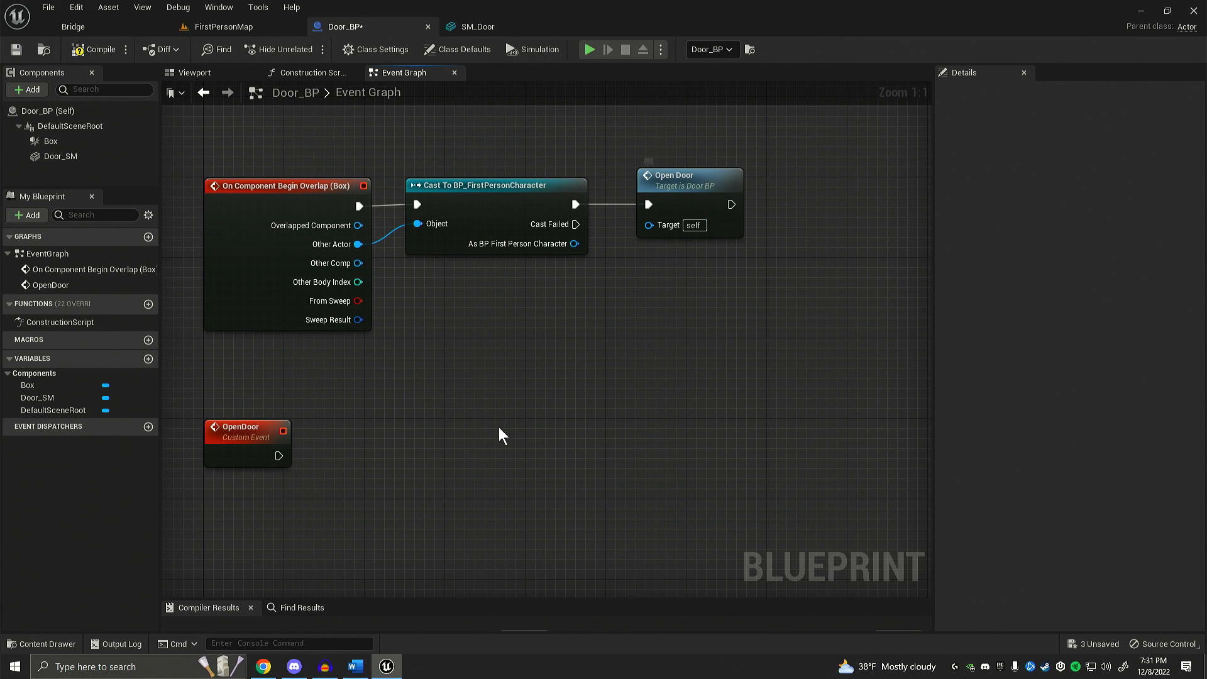
{"action": "right_click_drag", "start_coordinate": [499, 428], "coordinate": [552, 270]}
{"action": "left_click_drag", "start_coordinate": [183, 223], "coordinate": [564, 390]}
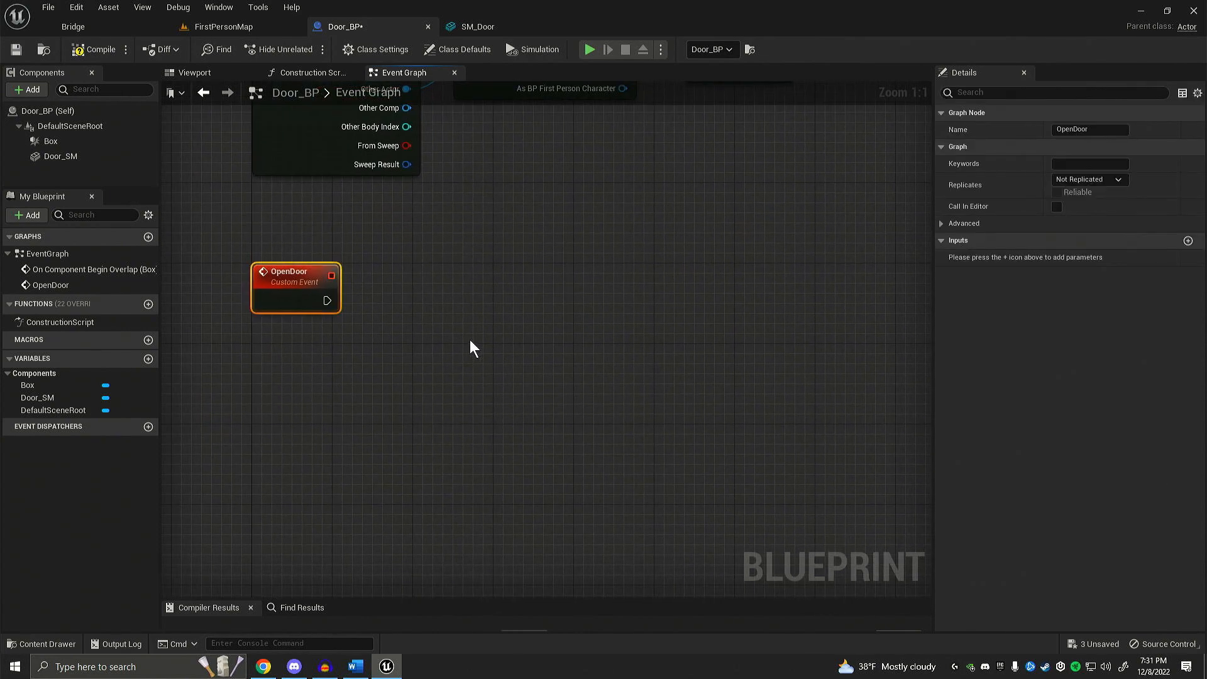
{"action": "right_click_drag", "start_coordinate": [469, 339], "coordinate": [437, 372]}
{"action": "left_click_drag", "start_coordinate": [248, 295], "coordinate": [245, 378]}
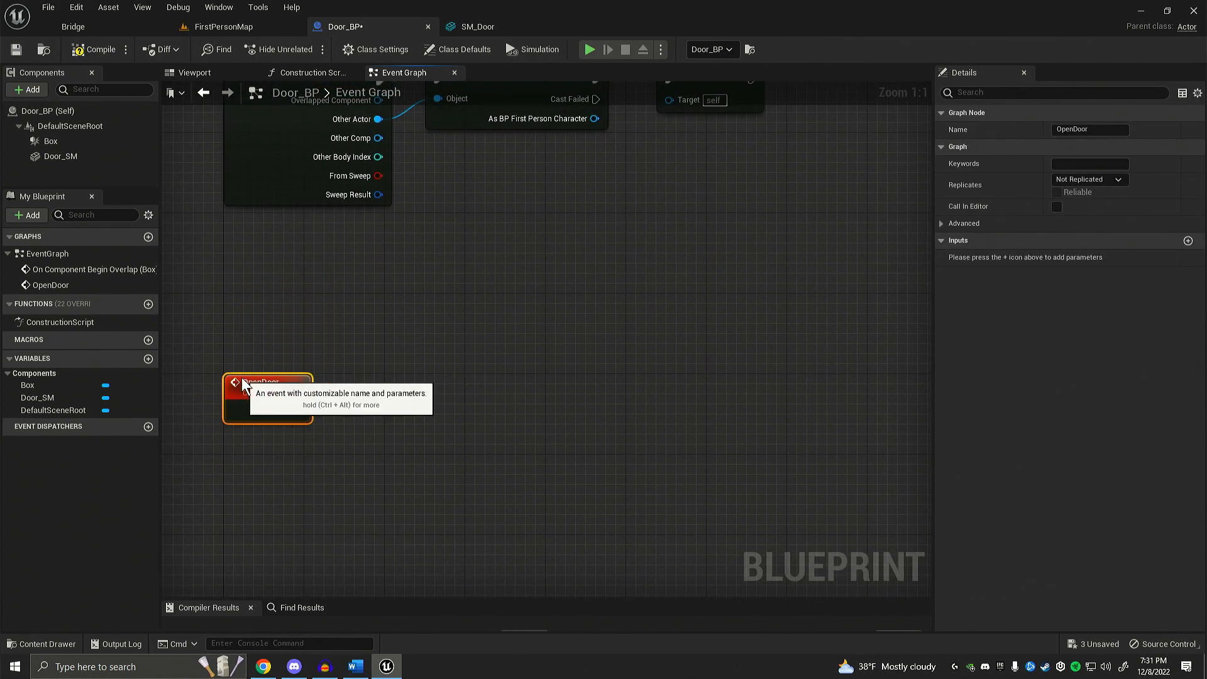
{"action": "left_click", "coordinate": [243, 338]}
{"action": "right_click_drag", "start_coordinate": [243, 337], "coordinate": [259, 293]}
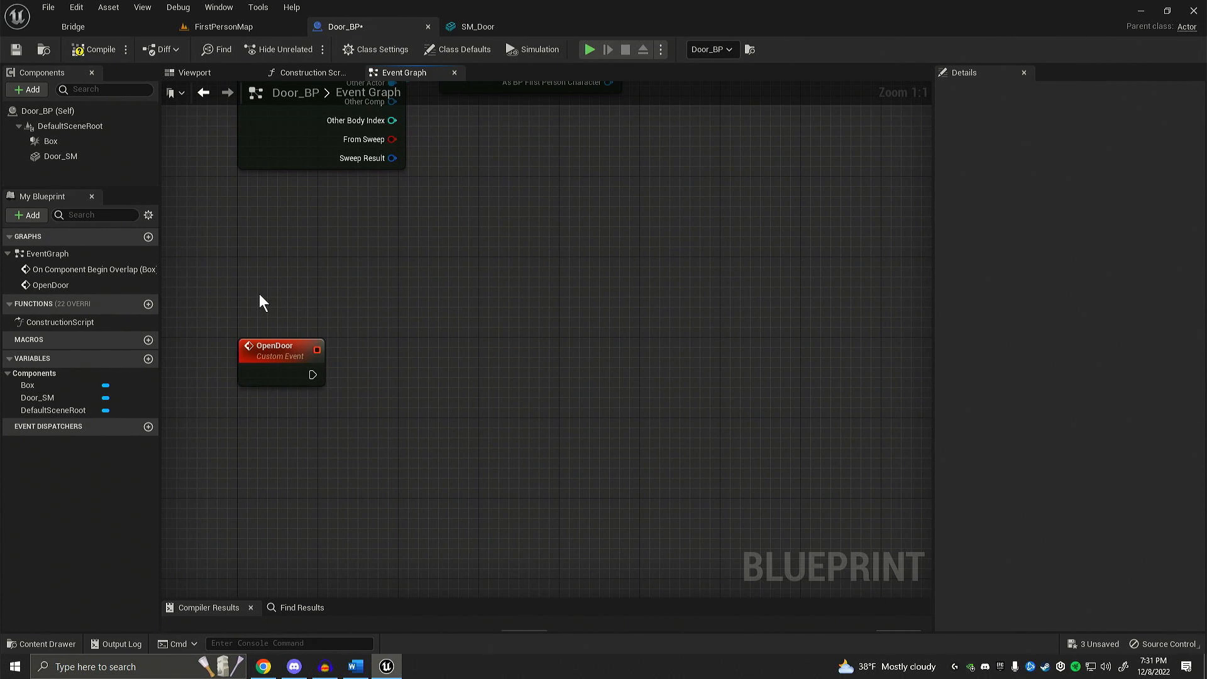
Step: Add a reference to the Door_SM component to the graph, directly below the OpenDoor event
{"action": "right_click_drag", "start_coordinate": [256, 288], "coordinate": [264, 281]}
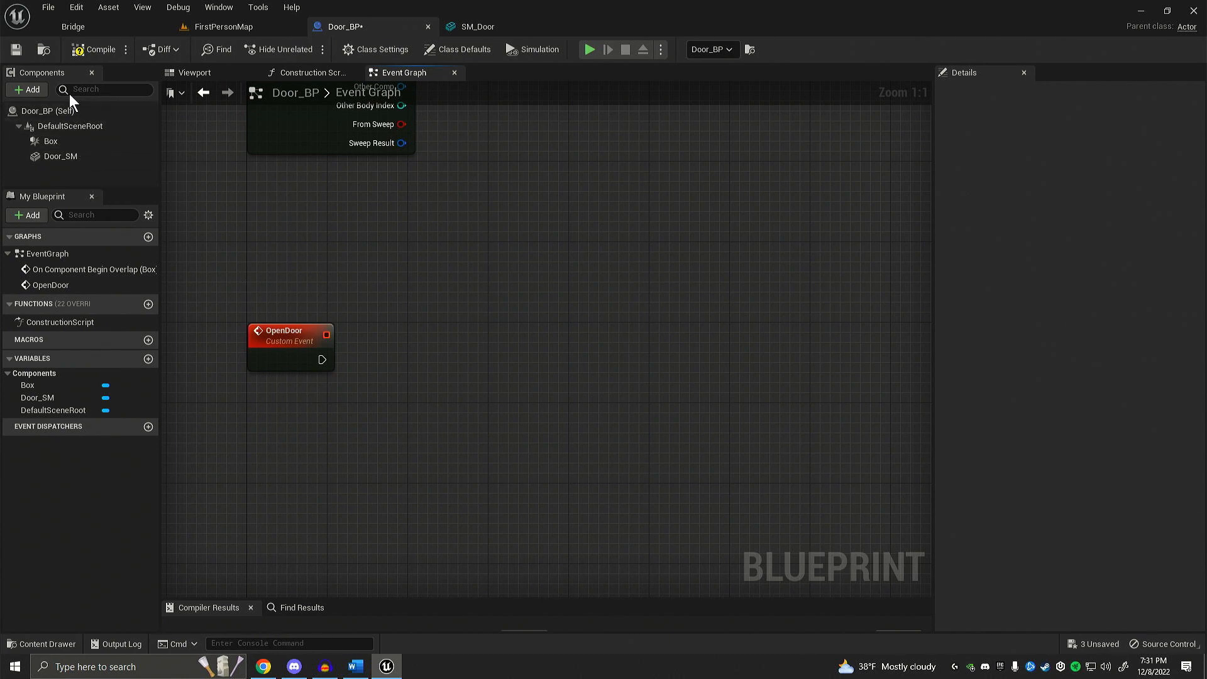
{"action": "left_click", "coordinate": [54, 157]}
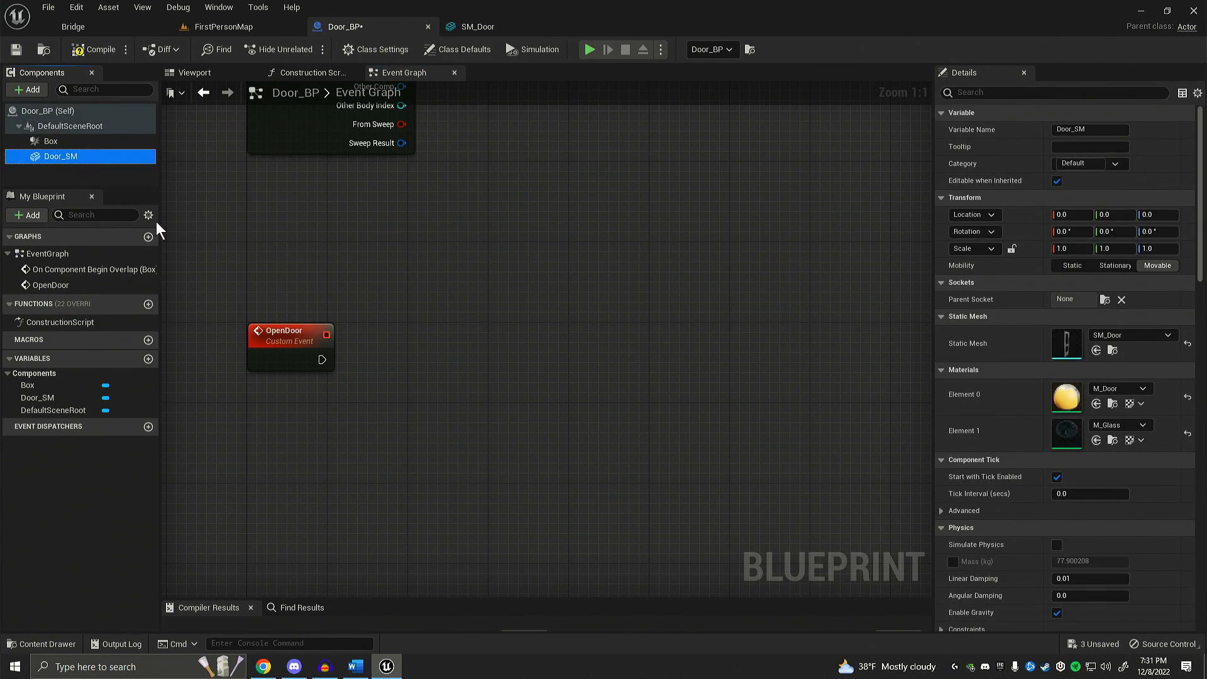
{"action": "left_click_drag", "start_coordinate": [156, 222], "coordinate": [252, 404]}
{"action": "left_click", "coordinate": [425, 402]}
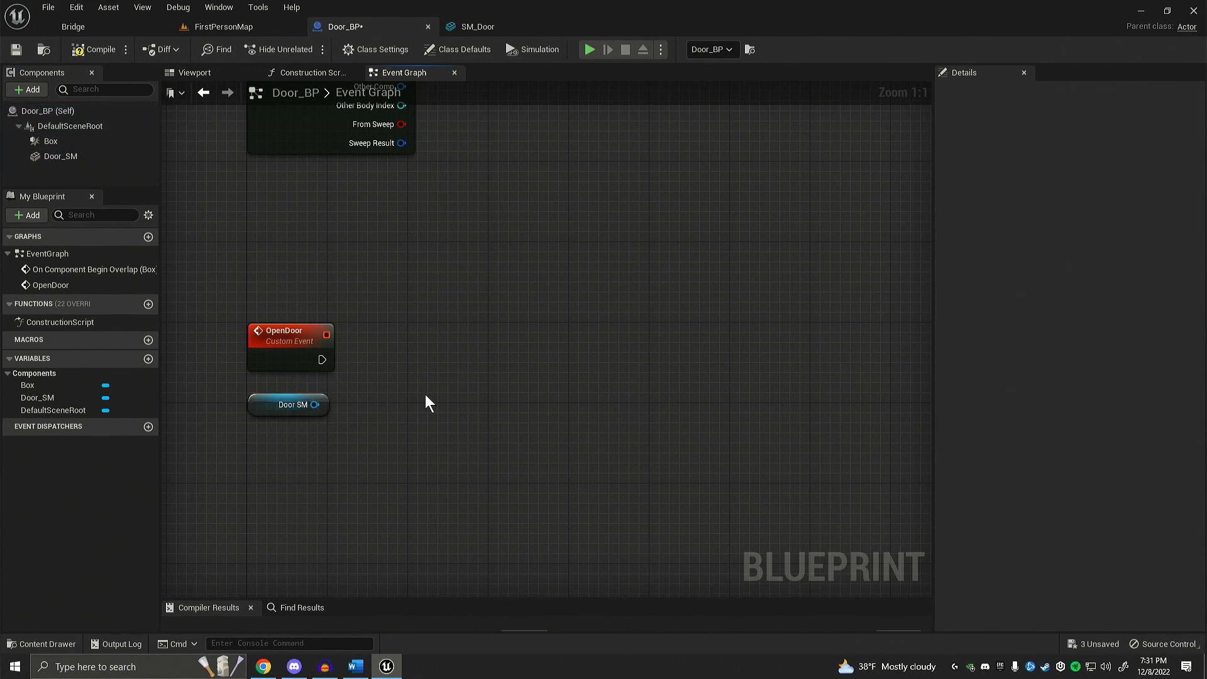
{"action": "right_click_drag", "start_coordinate": [425, 402], "coordinate": [389, 439]}
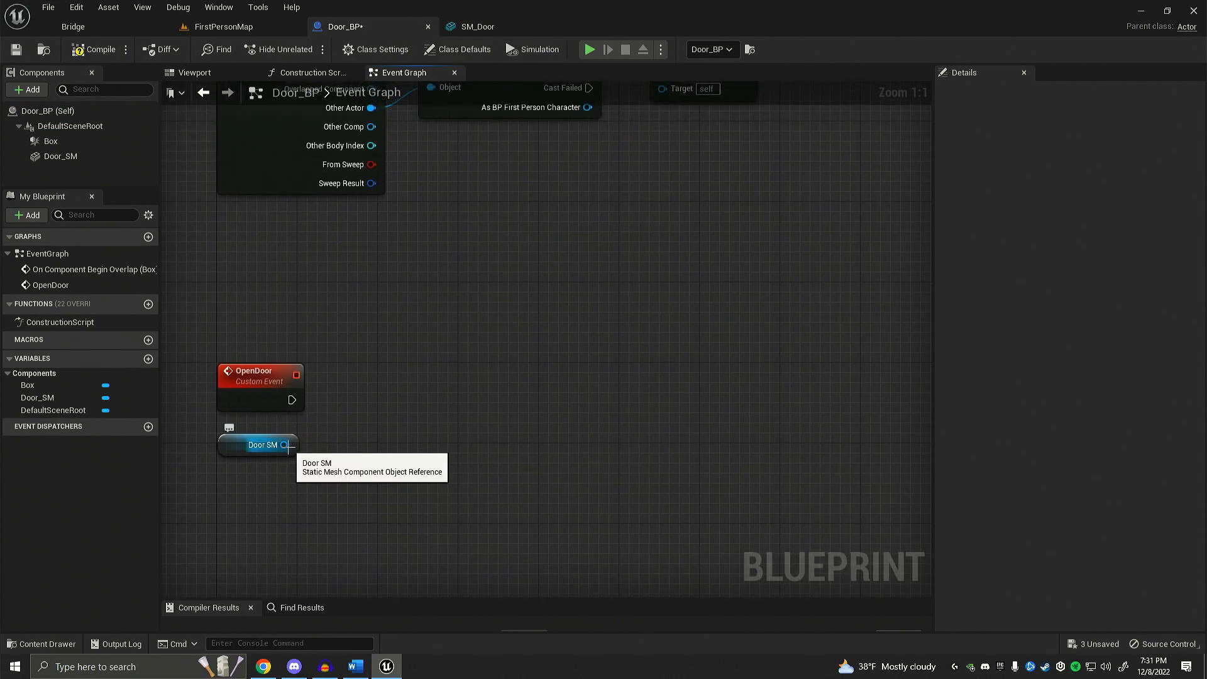
Step: Add a Move Component To node from the Door SM reference and connect the OpenDoor event to its Move input
{"action": "left_click_drag", "start_coordinate": [285, 444], "coordinate": [386, 386]}
{"action": "type", "text": "move component"}
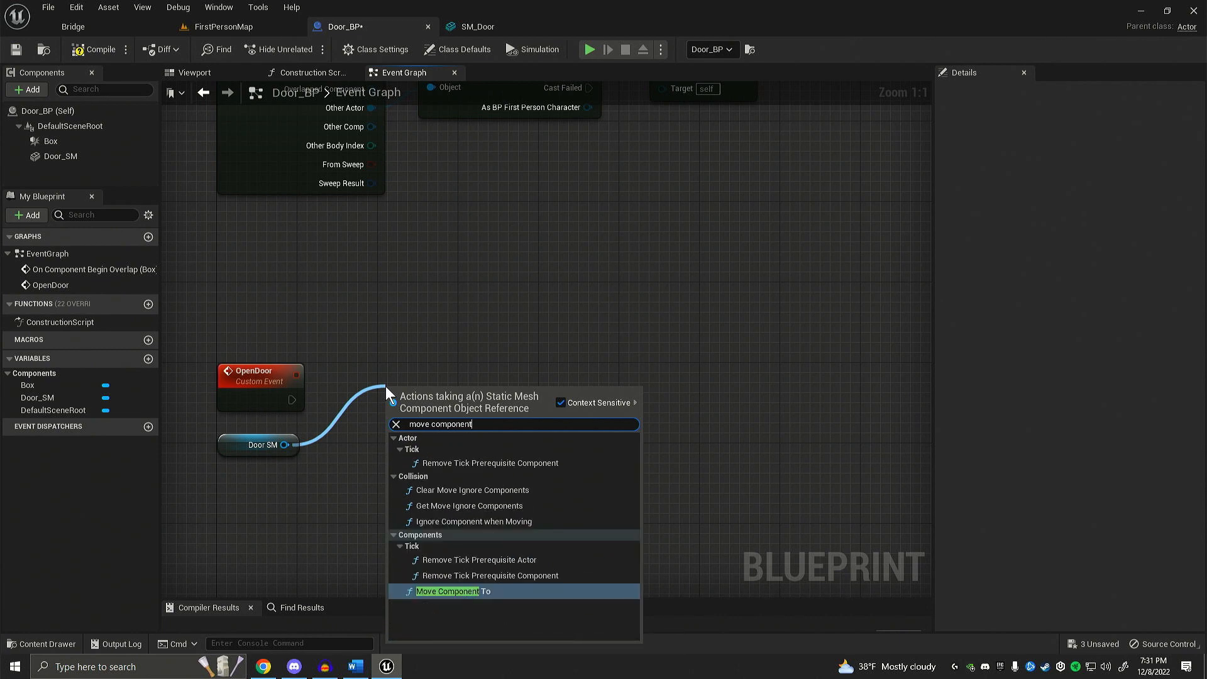
{"action": "left_click", "coordinate": [453, 589]}
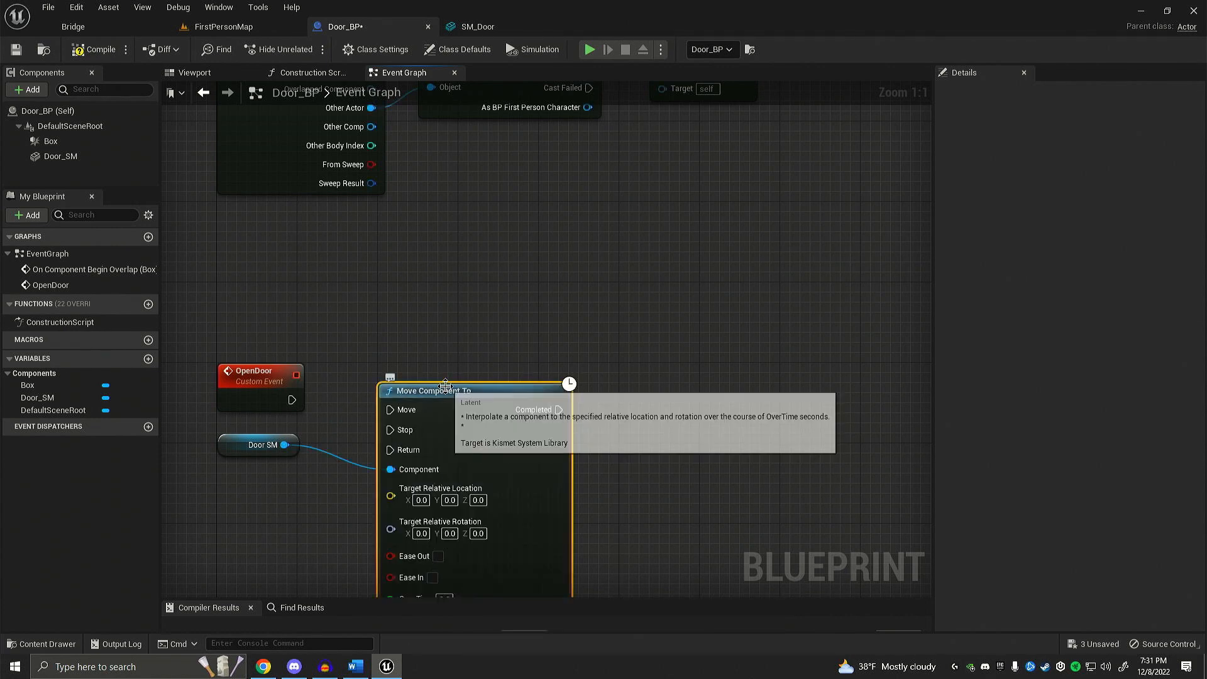
{"action": "left_click_drag", "start_coordinate": [291, 400], "coordinate": [390, 409]}
{"action": "mouse_move", "coordinate": [467, 390]}
{"action": "left_mouse_down"}
{"action": "mouse_move", "coordinate": [461, 361]}
{"action": "mouse_move", "coordinate": [458, 379]}
{"action": "left_mouse_up"}
{"action": "left_click", "coordinate": [460, 341]}
{"action": "right_click_drag", "start_coordinate": [460, 341], "coordinate": [544, 213]}
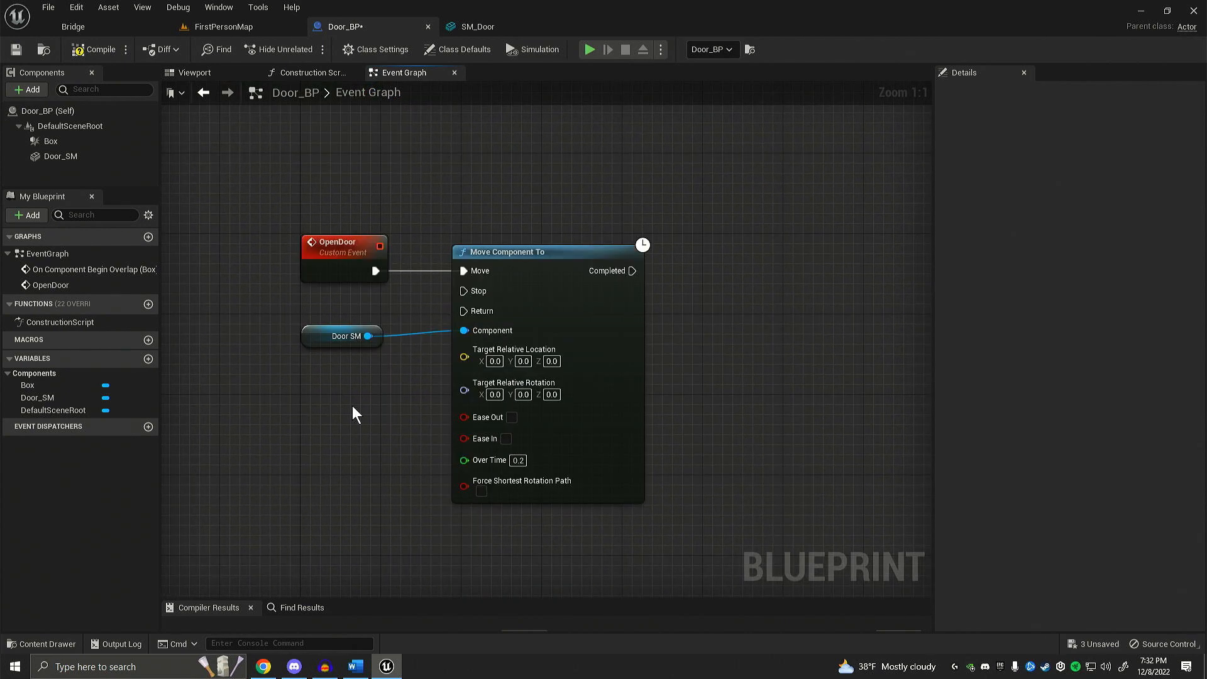
{"action": "right_click_drag", "start_coordinate": [353, 406], "coordinate": [319, 415]}
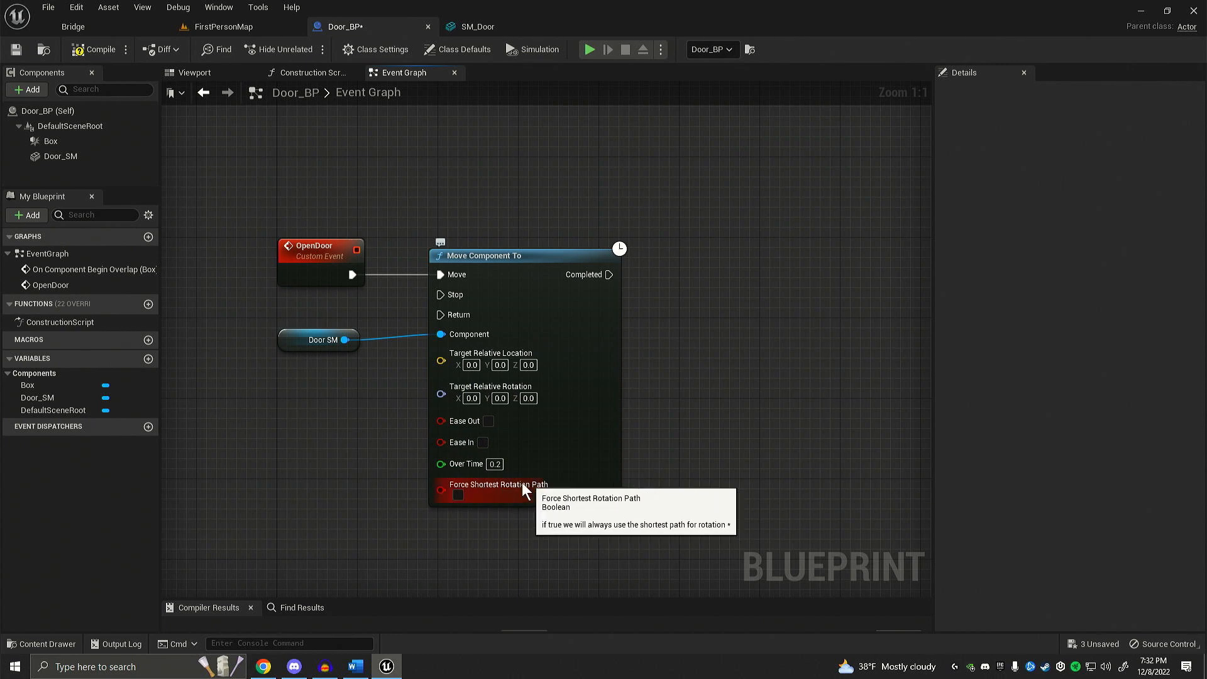
{"action": "right_click_drag", "start_coordinate": [325, 498], "coordinate": [294, 502]}
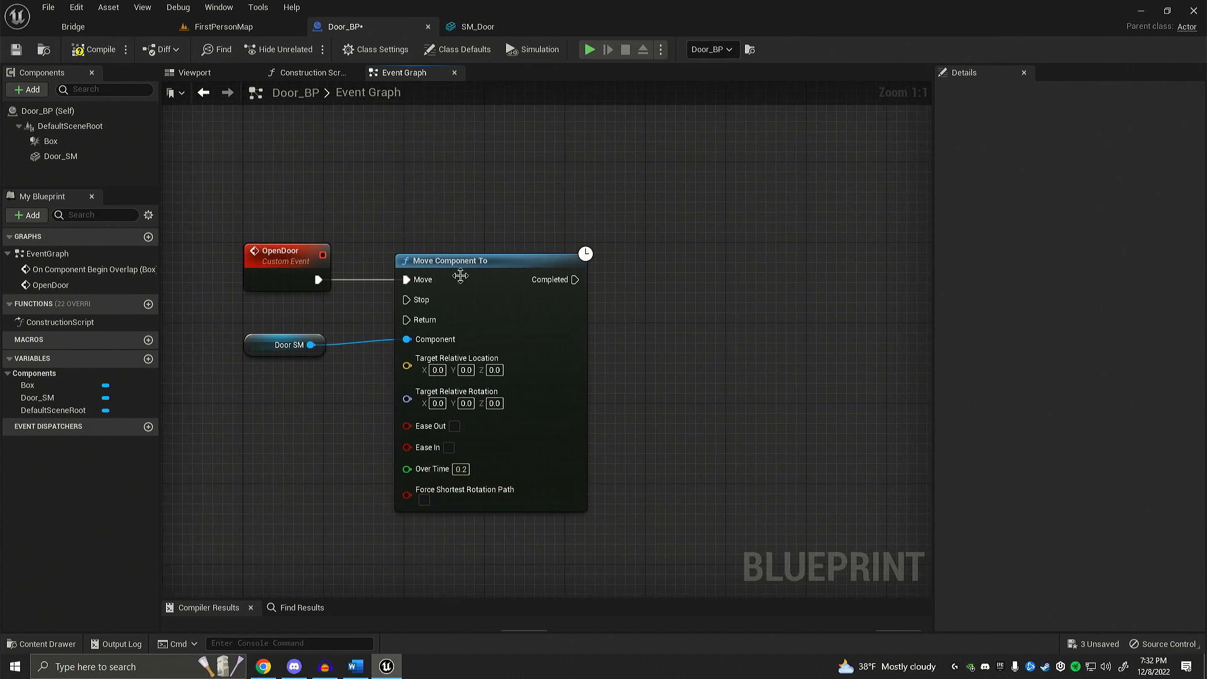
{"action": "right_click_drag", "start_coordinate": [303, 443], "coordinate": [352, 384]}
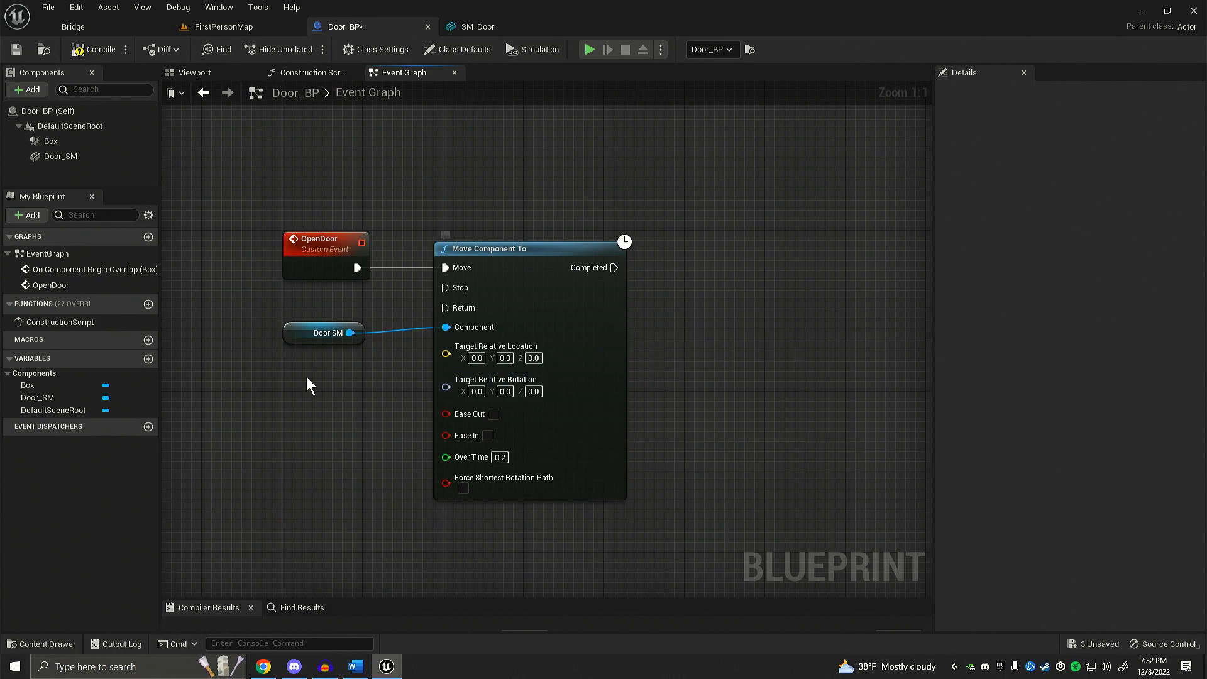
{"action": "right_click_drag", "start_coordinate": [263, 367], "coordinate": [263, 364]}
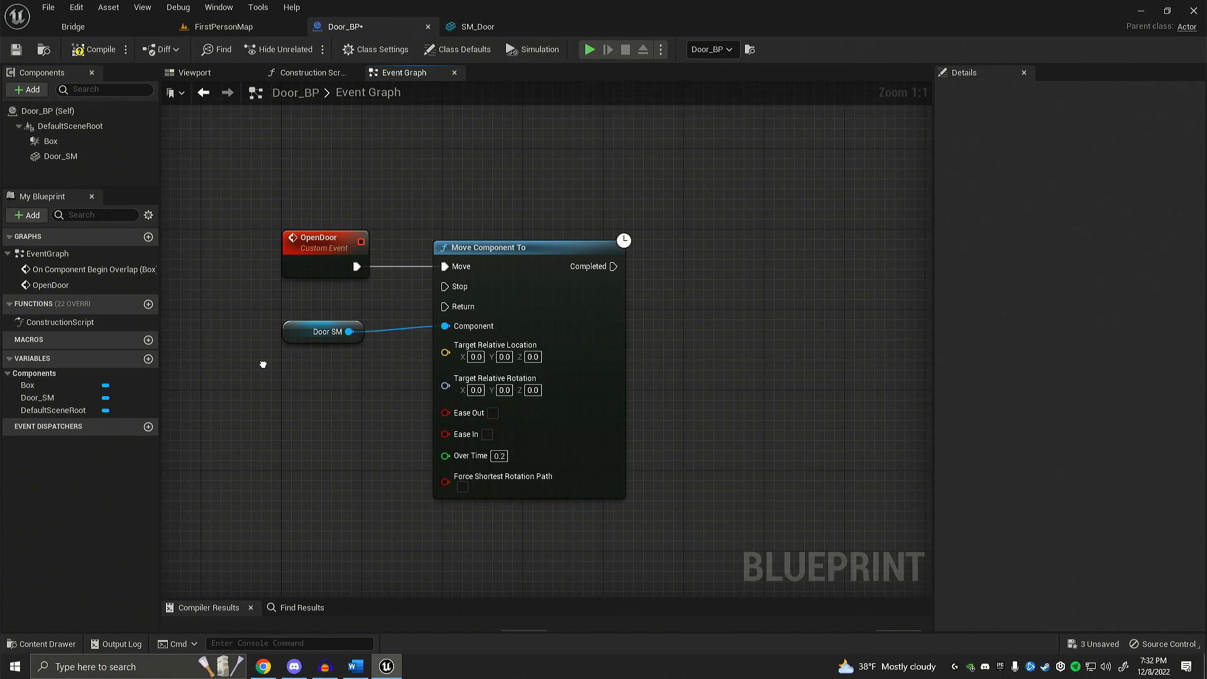
{"action": "right_click", "coordinate": [263, 365]}
{"action": "right_click_drag", "start_coordinate": [243, 319], "coordinate": [241, 319]}
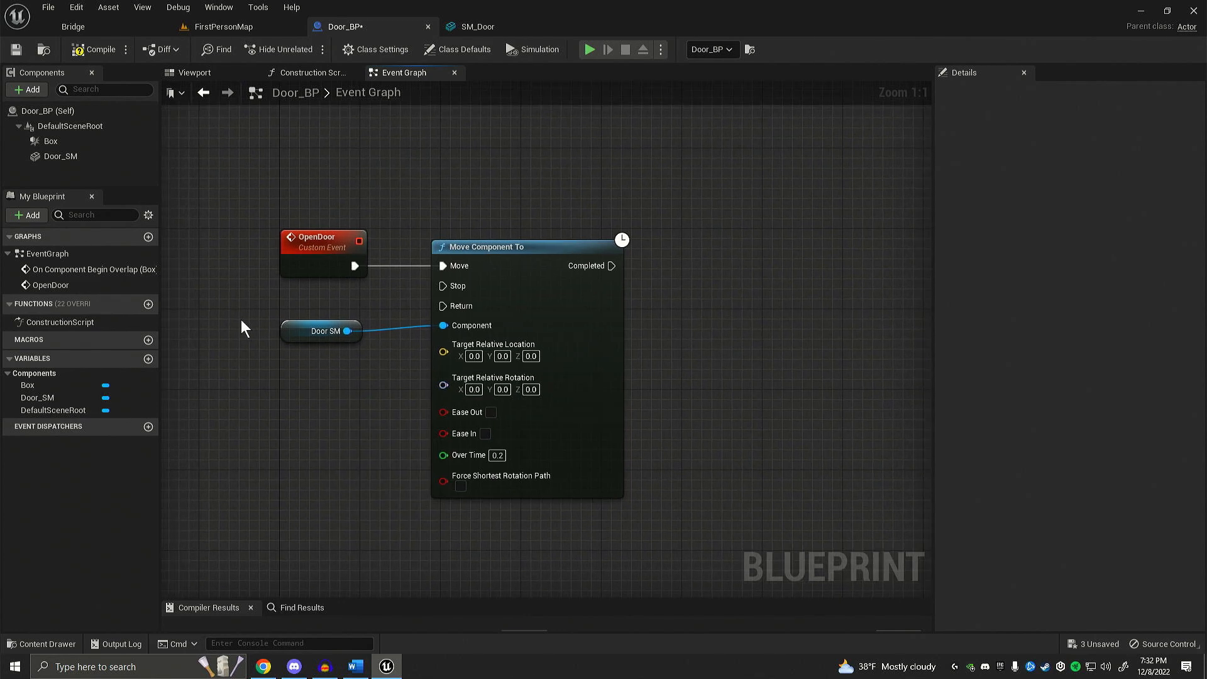
Step: In the blueprint's viewport, rotate the Door_SM component about -90 degrees around Z to preview the open door
{"action": "left_click", "coordinate": [208, 76]}
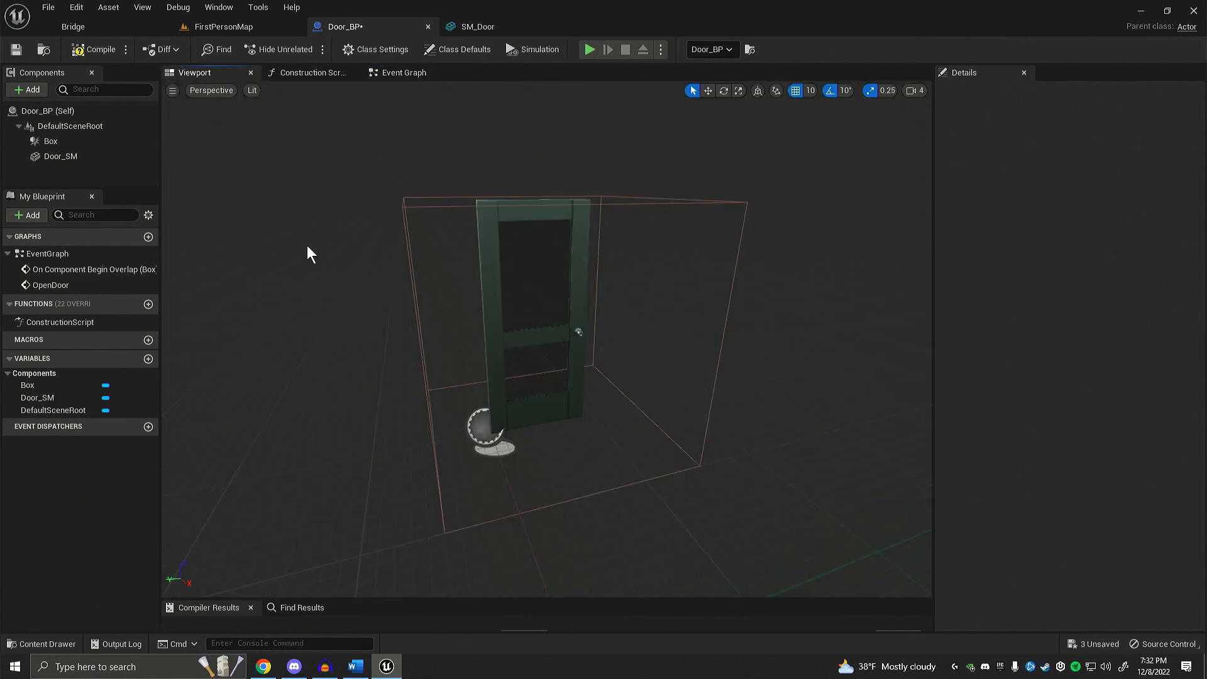
{"action": "left_click", "coordinate": [92, 157]}
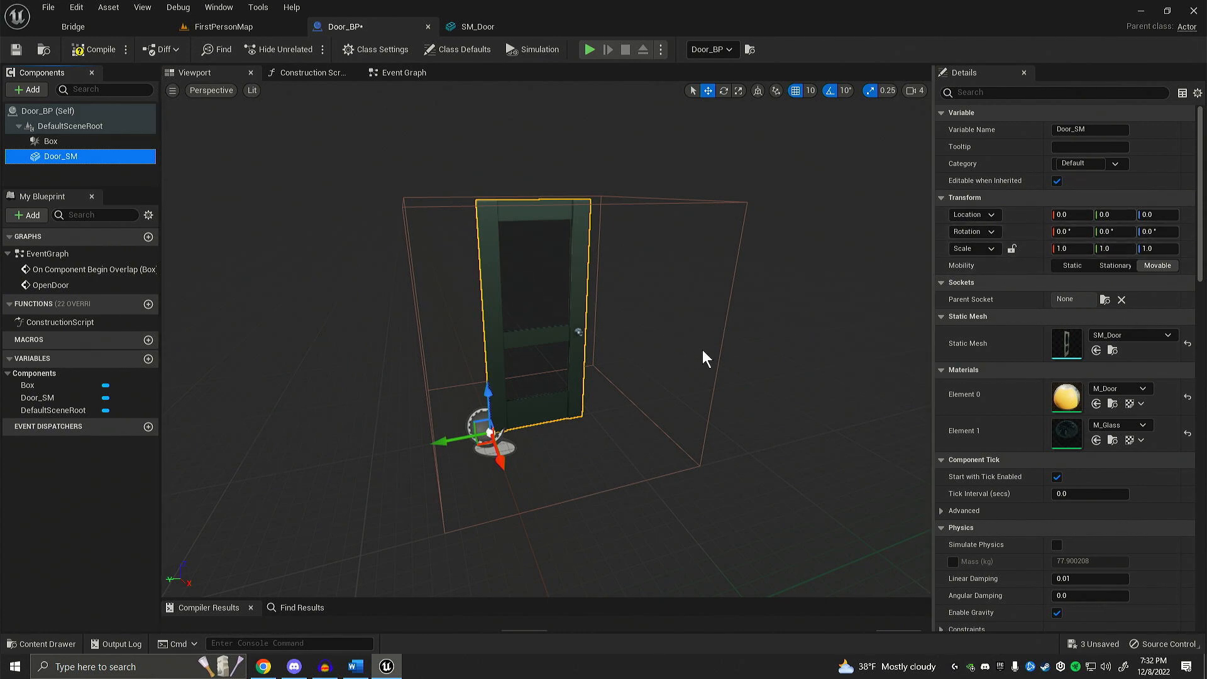
{"action": "mouse_move", "coordinate": [707, 348]}
{"action": "right_mouse_down"}
{"action": "mouse_move", "coordinate": [715, 337]}
{"action": "mouse_move", "coordinate": [690, 340]}
{"action": "mouse_move", "coordinate": [707, 351]}
{"action": "right_mouse_up"}
{"action": "key", "text": "e"}
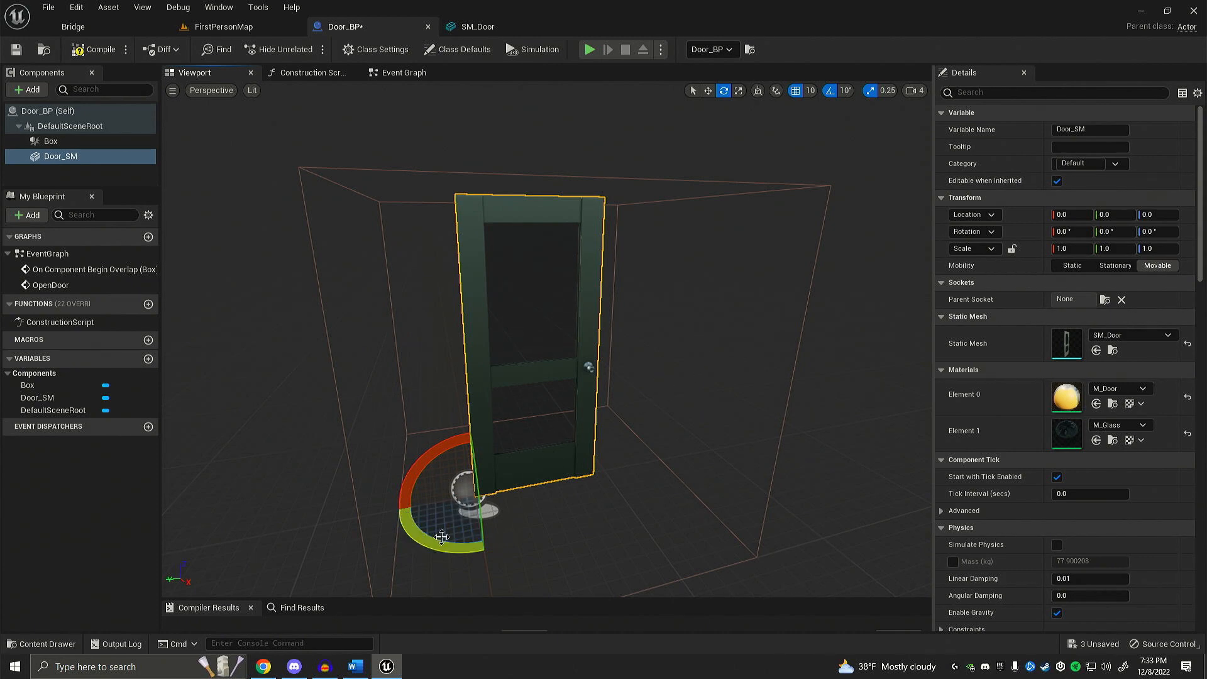
{"action": "left_click_drag", "start_coordinate": [397, 515], "coordinate": [538, 466]}
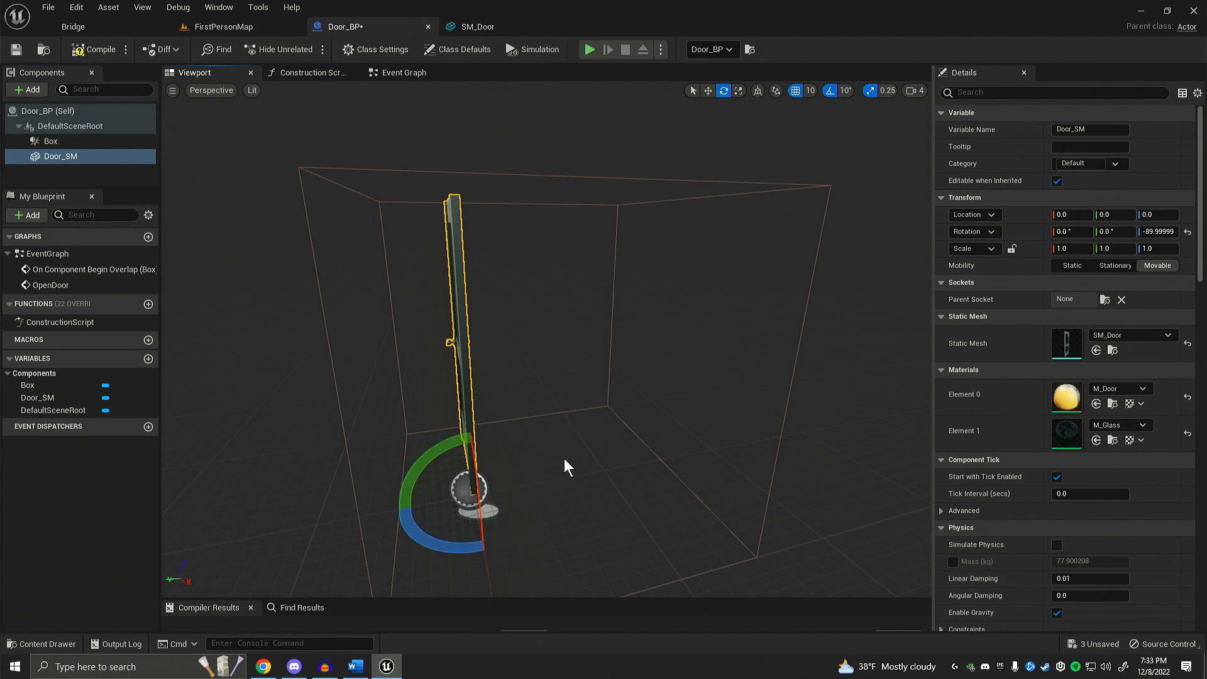
{"action": "right_click_drag", "start_coordinate": [569, 458], "coordinate": [535, 462]}
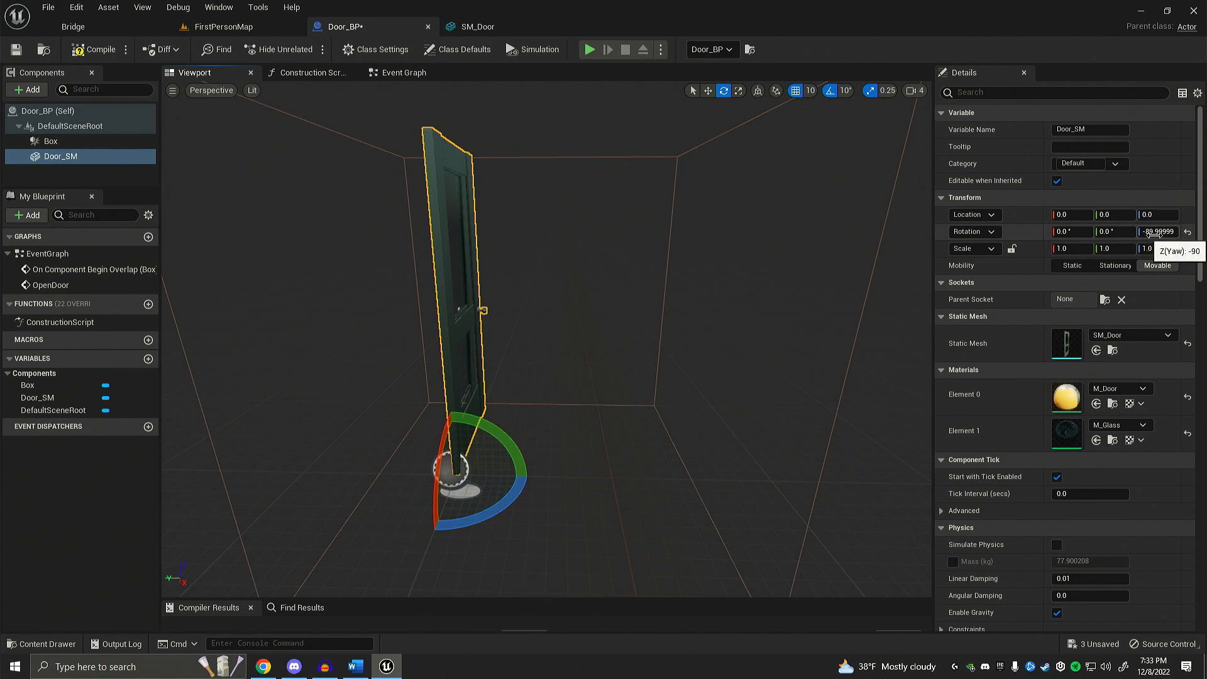
Step: Set Door_SM's Z rotation to exactly -90 degrees and inspect the open door inside the trigger box
{"action": "left_click", "coordinate": [1155, 231]}
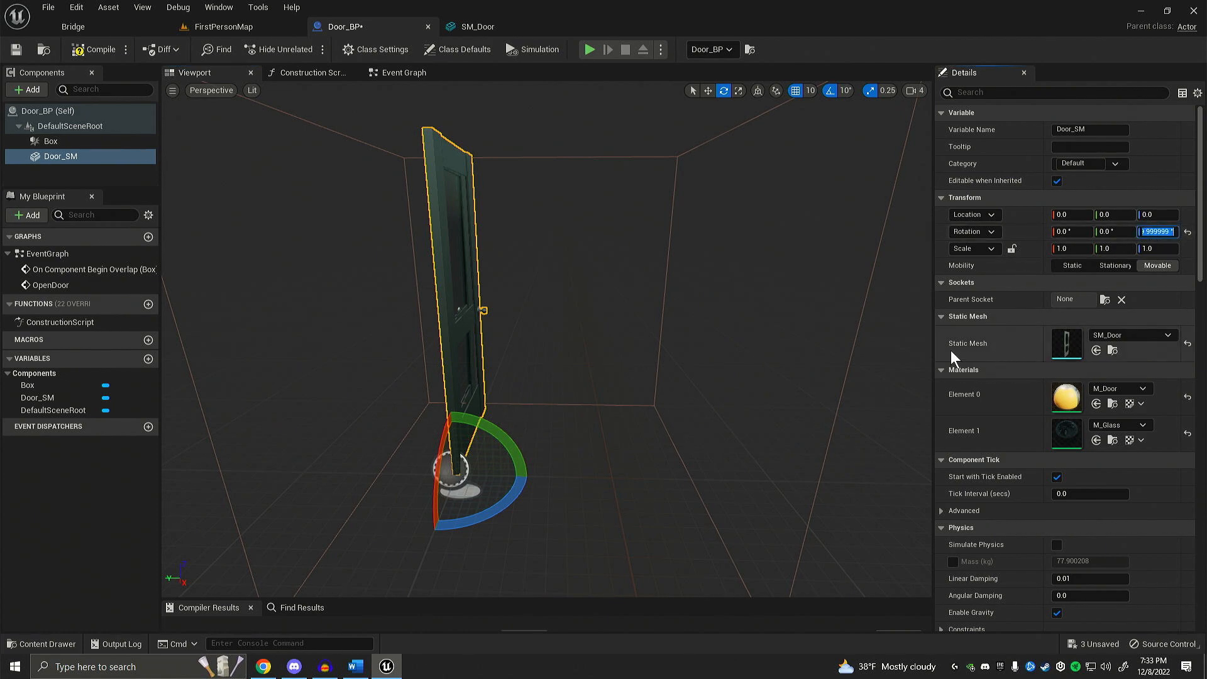
{"action": "type", "text": "-90"}
{"action": "key", "text": "Return"}
{"action": "right_click_drag", "start_coordinate": [557, 247], "coordinate": [558, 248]}
{"action": "key", "text": "s"}
{"action": "key", "text": "a"}
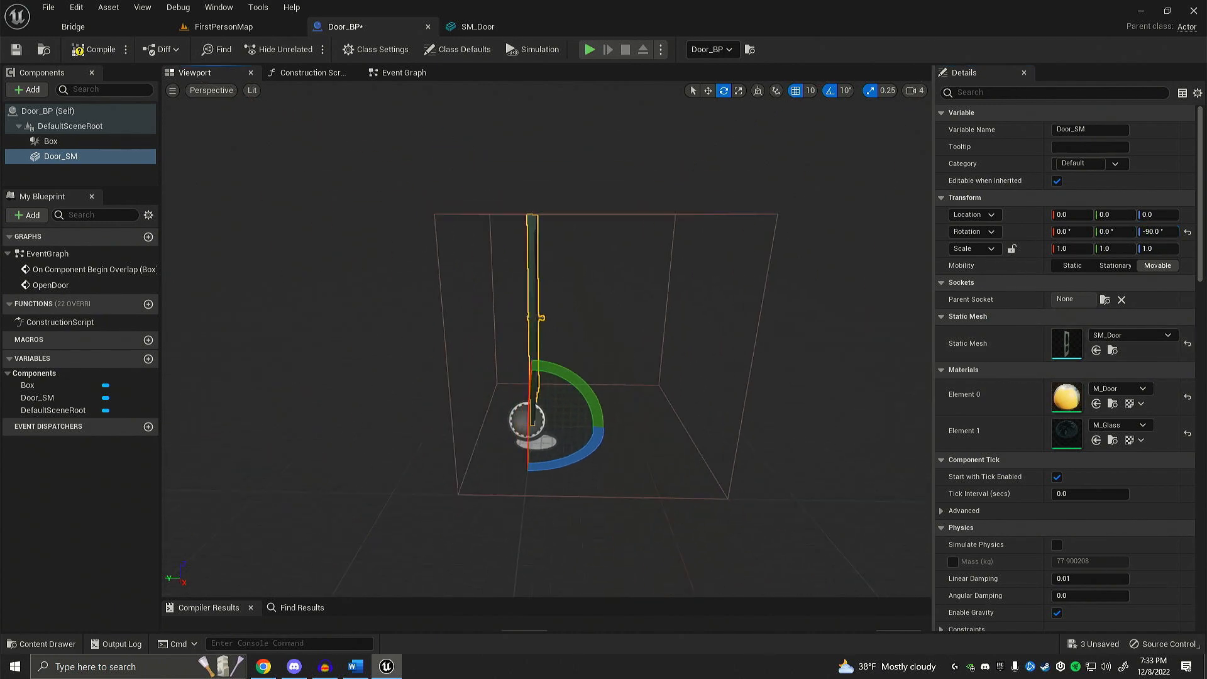
{"action": "key", "text": "w"}
{"action": "key", "text": "a"}
{"action": "mouse_move", "coordinate": [607, 308]}
{"action": "right_mouse_down"}
{"action": "mouse_move", "coordinate": [622, 307]}
{"action": "mouse_move", "coordinate": [597, 308]}
{"action": "mouse_move", "coordinate": [608, 307]}
{"action": "right_mouse_up"}
{"action": "key", "text": "d"}
{"action": "key", "text": "a"}
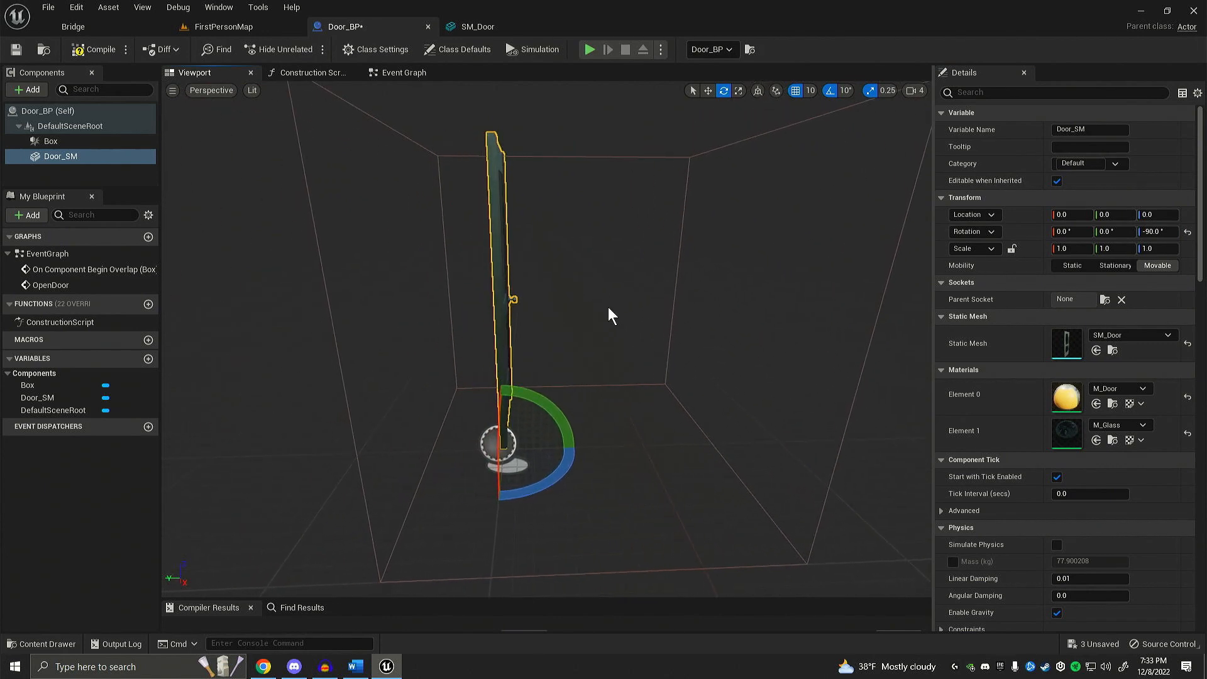
Step: Reset the Door_SM component's Z rotation to 0 degrees so the door is closed
{"action": "left_click", "coordinate": [1156, 231]}
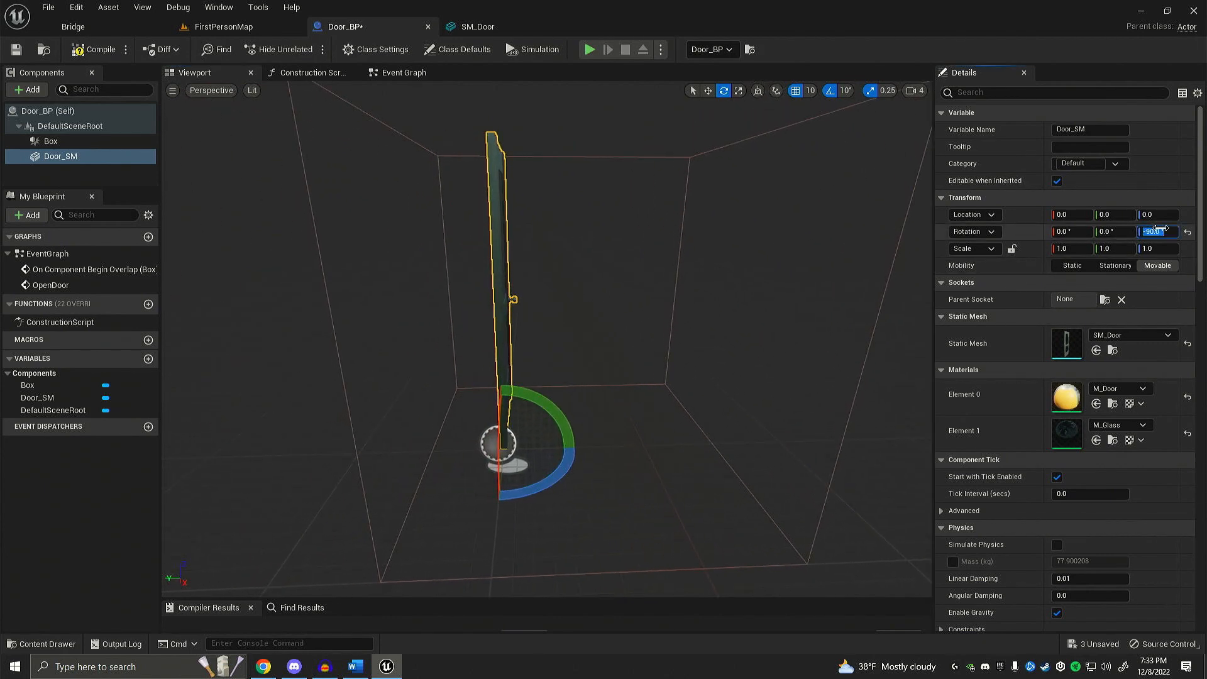
{"action": "type", "text": "0"}
{"action": "key", "text": "Return"}
{"action": "right_click_drag", "start_coordinate": [240, 189], "coordinate": [293, 147]}
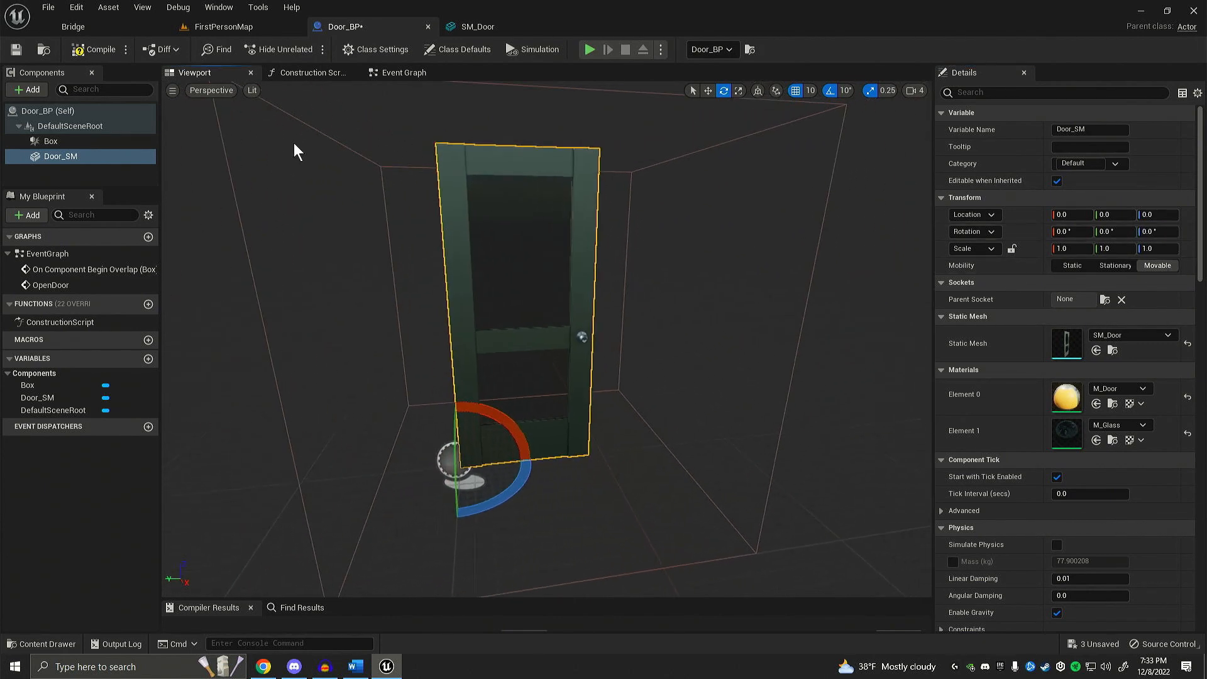
Step: Back in the Event Graph, set the Move Component To node's Target Relative Rotation Z to -90 and Over Time to 1
{"action": "left_click", "coordinate": [399, 70]}
{"action": "right_click_drag", "start_coordinate": [415, 261], "coordinate": [442, 257]}
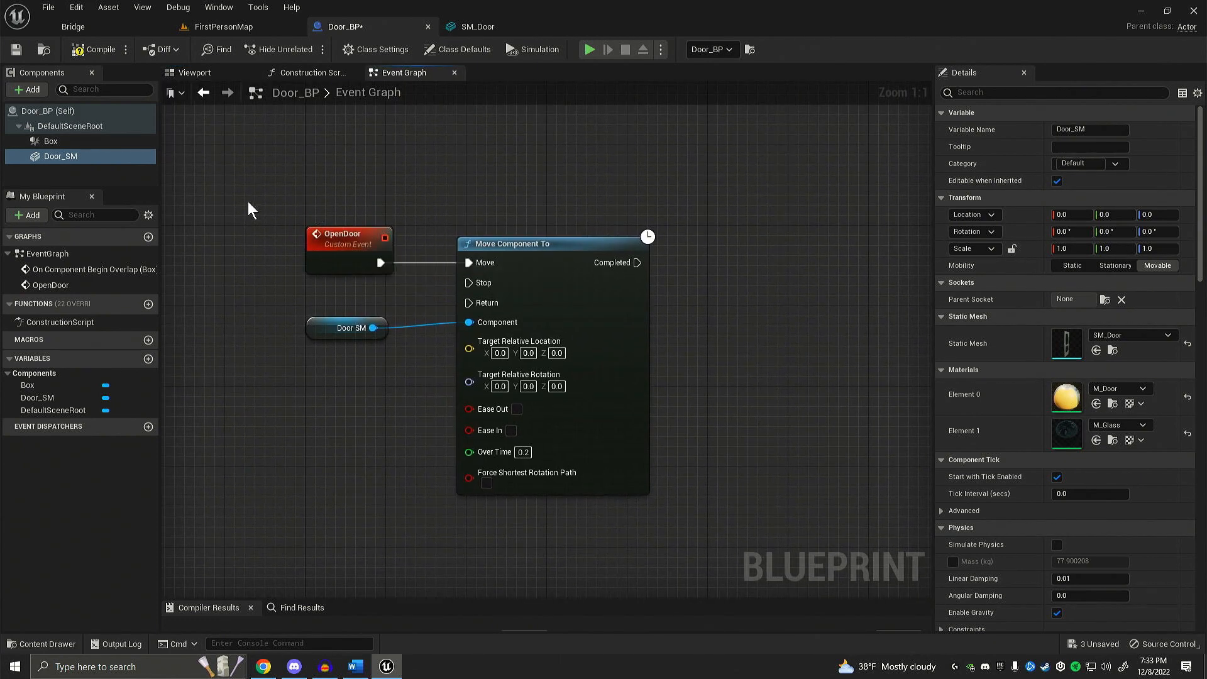
{"action": "right_click_drag", "start_coordinate": [290, 271], "coordinate": [295, 270]}
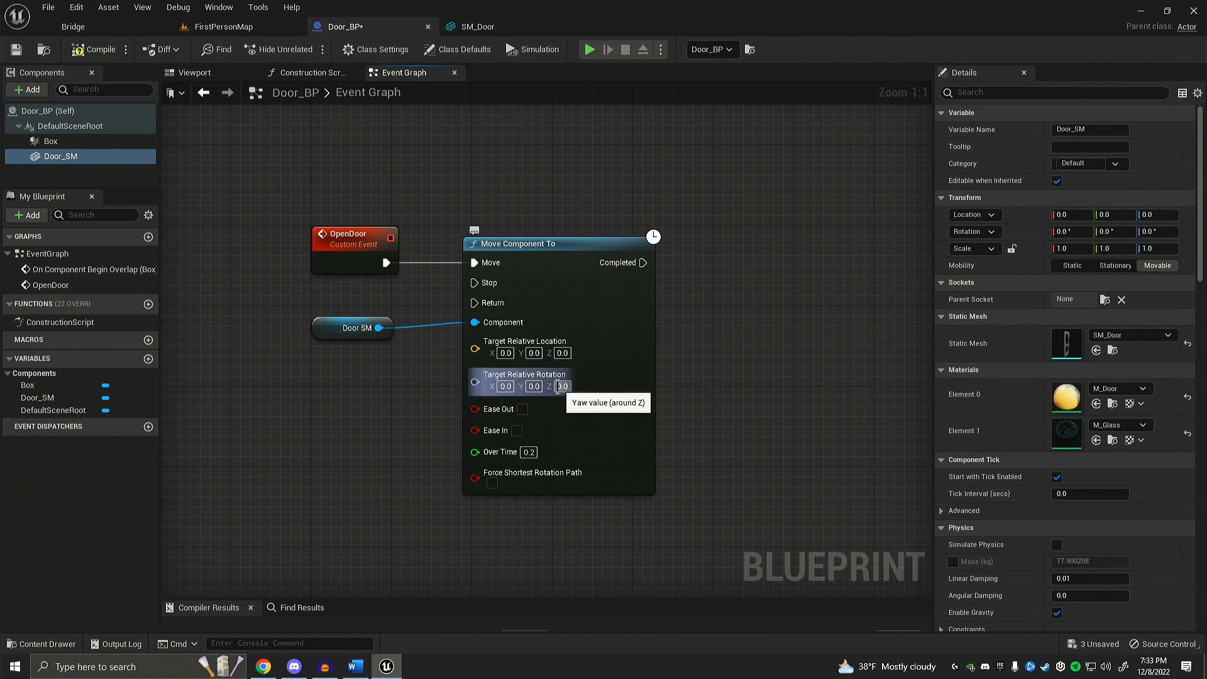
{"action": "left_click", "coordinate": [560, 386]}
{"action": "type", "text": "-"}
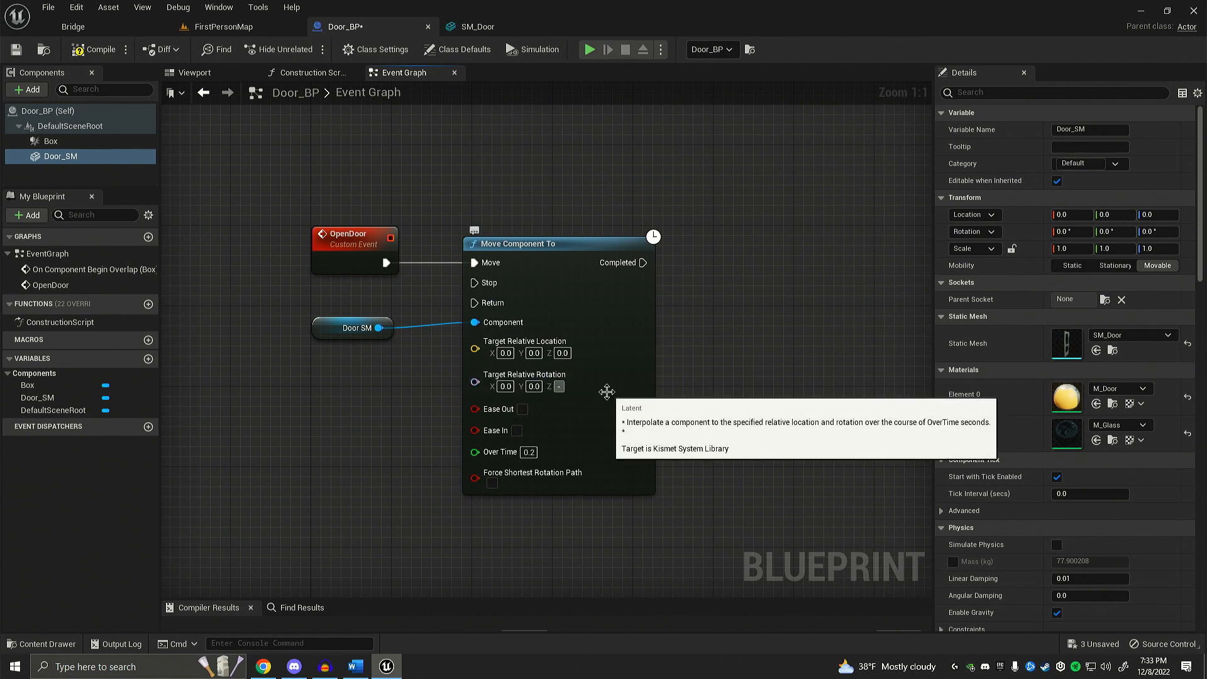
{"action": "type", "text": "90"}
{"action": "key", "text": "Return"}
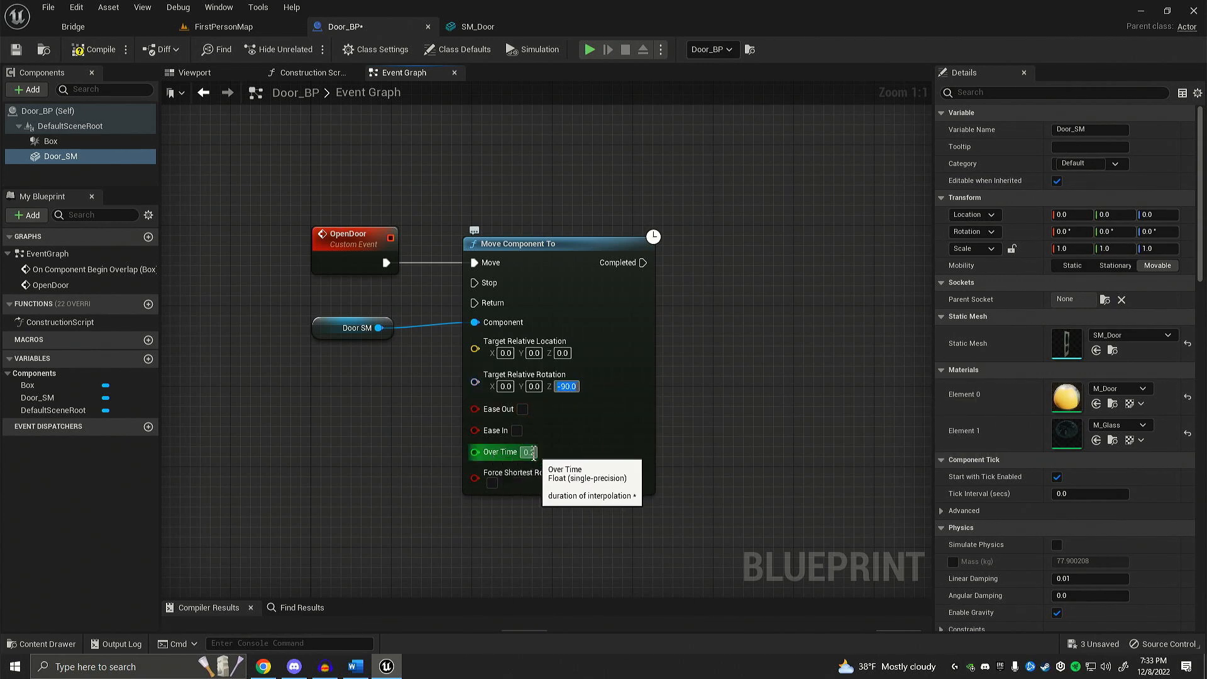
{"action": "left_click", "coordinate": [533, 452]}
{"action": "type", "text": "1"}
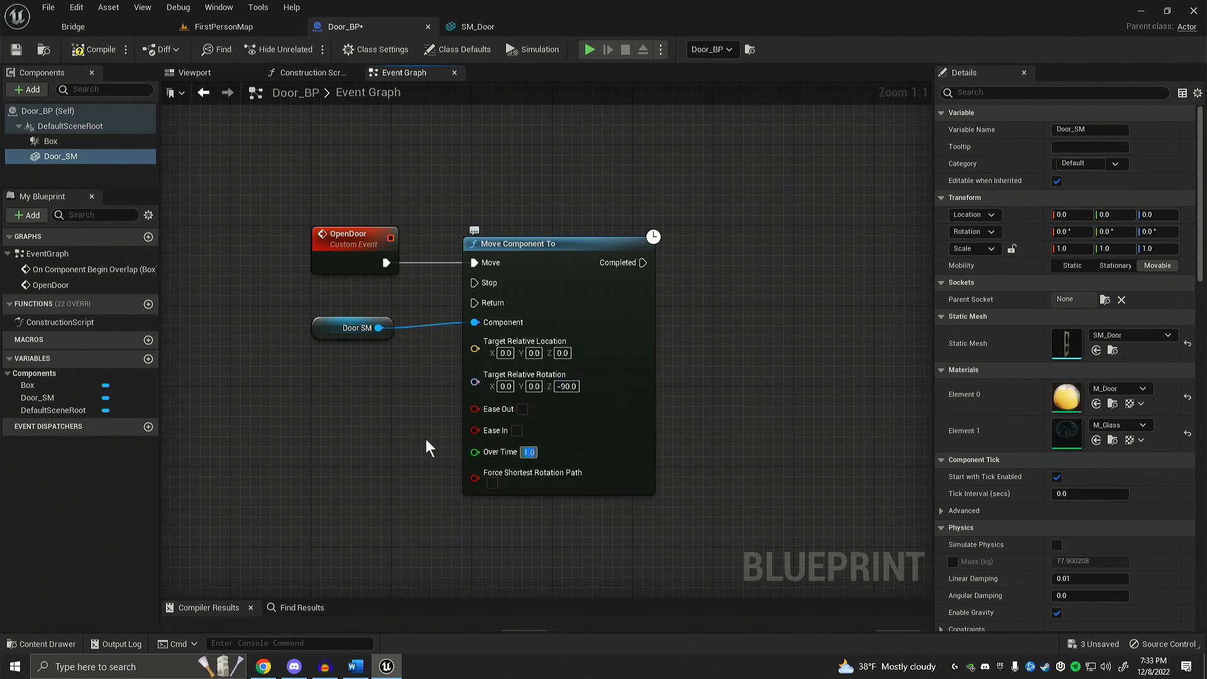
Step: Confirm the Move Component To node's Over Time value, then save and compile the Door_BP blueprint
{"action": "key", "text": "Return"}
{"action": "scroll", "coordinate": [342, 417], "scroll_direction": "down", "scroll_amount": 1}
{"action": "right_click_drag", "start_coordinate": [351, 416], "coordinate": [323, 520]}
{"action": "scroll", "coordinate": [520, 326], "scroll_direction": "down", "scroll_amount": 1}
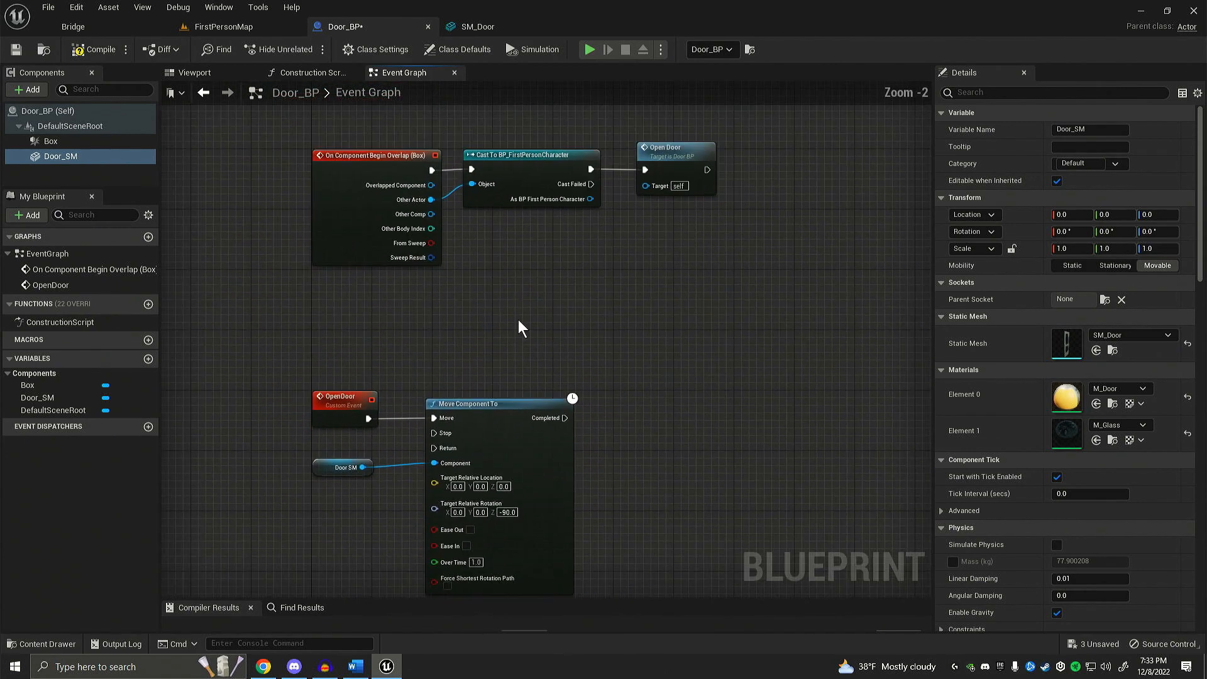
{"action": "right_click_drag", "start_coordinate": [520, 326], "coordinate": [527, 304]}
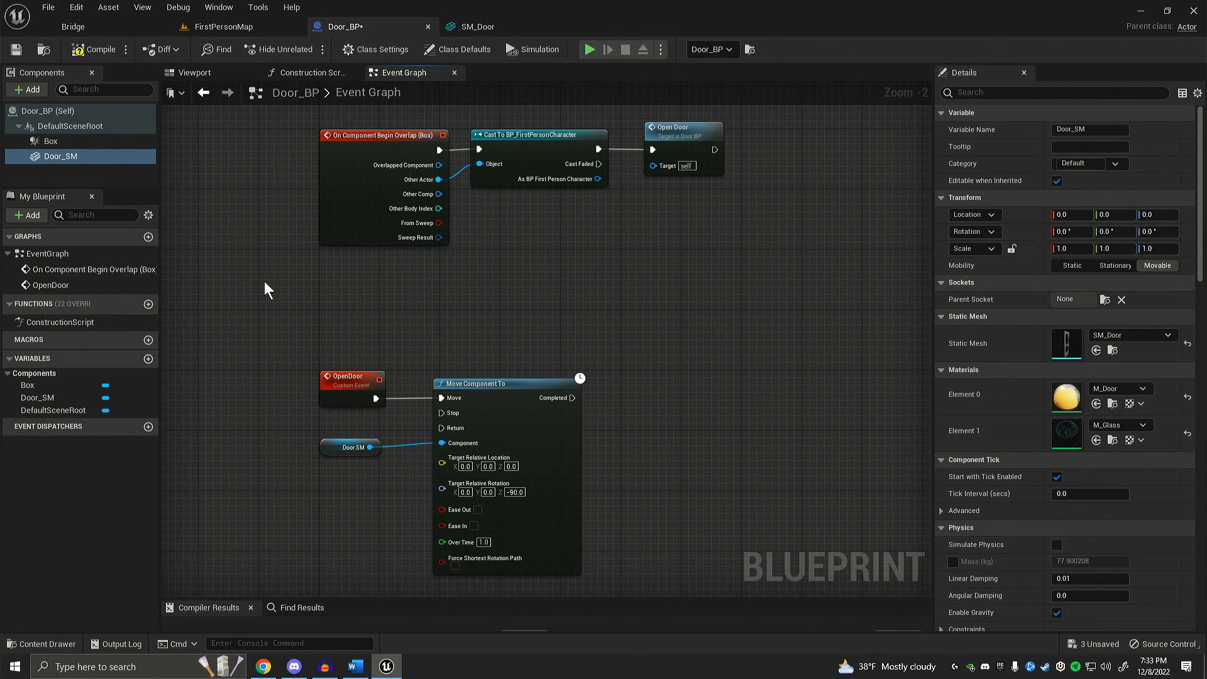
{"action": "left_click", "coordinate": [15, 50]}
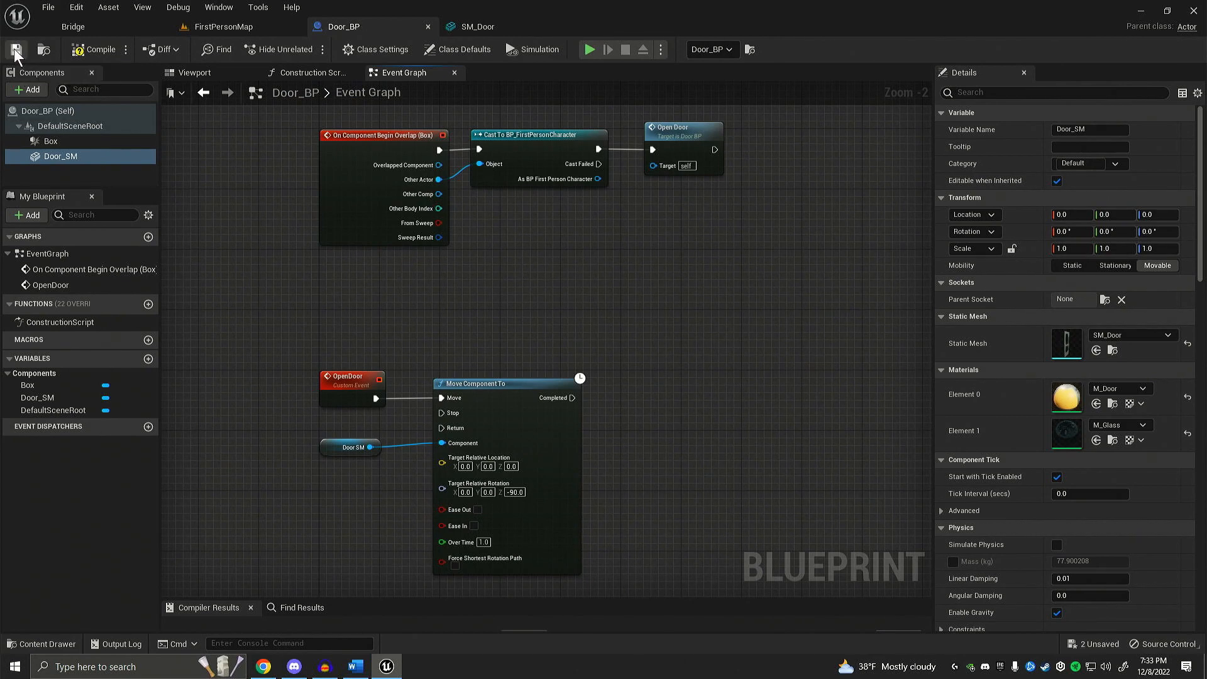
{"action": "left_click", "coordinate": [87, 50]}
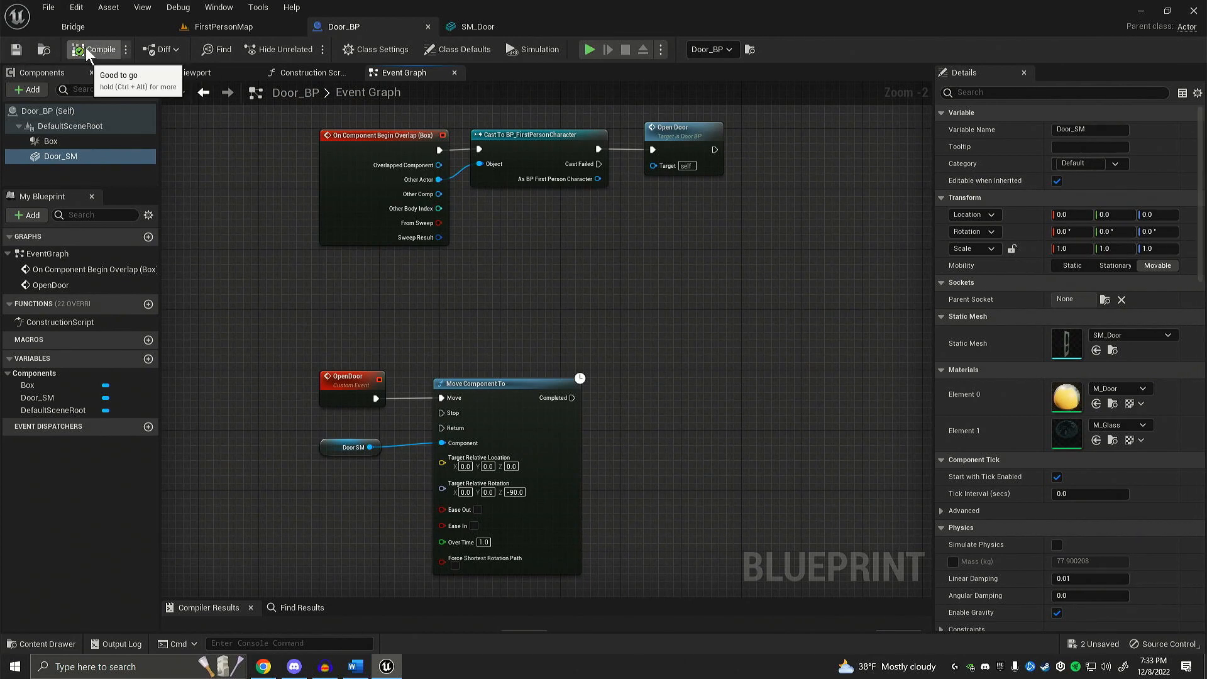
Step: Play the FirstPersonMap level and walk the character forward into the door's trigger box to test the door opening
{"action": "left_click", "coordinate": [229, 27]}
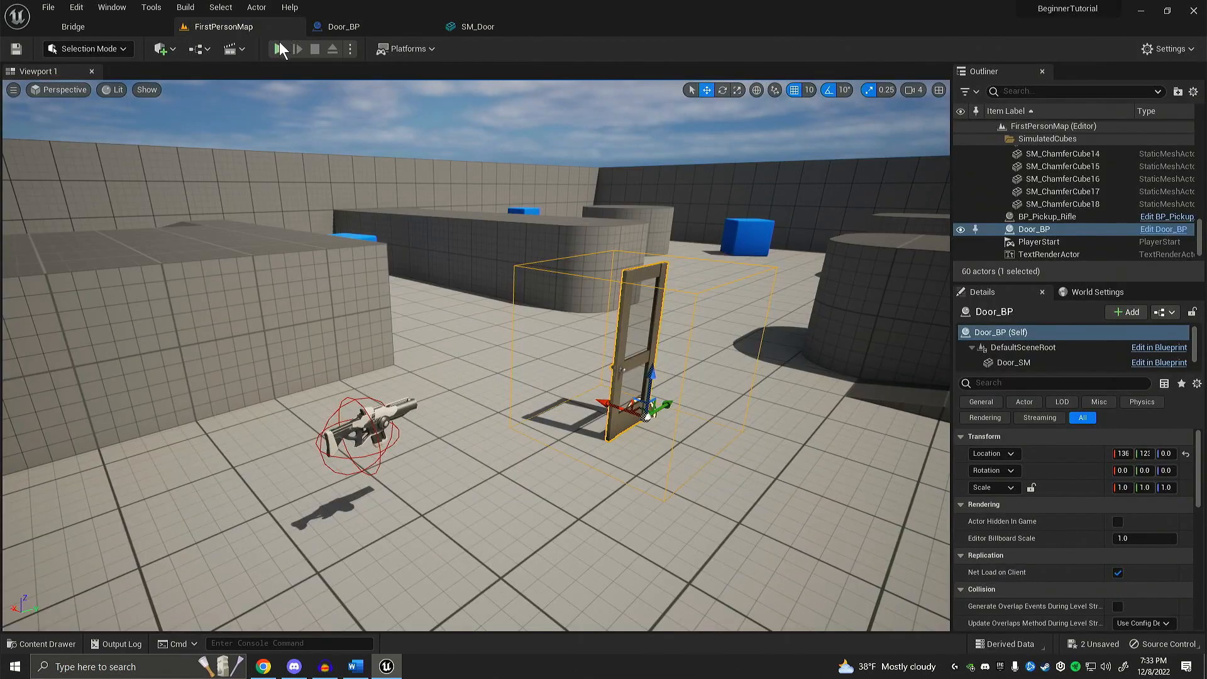
{"action": "left_click", "coordinate": [276, 45]}
{"action": "left_click", "coordinate": [477, 319]}
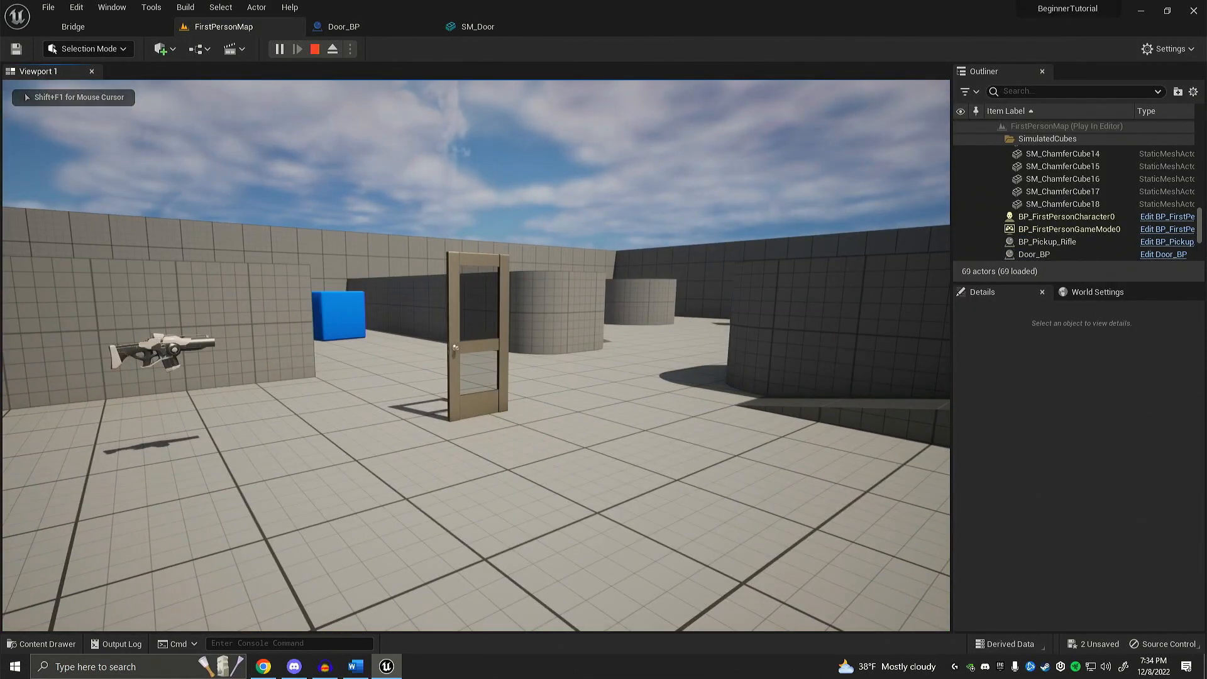
{"action": "key", "text": "w"}
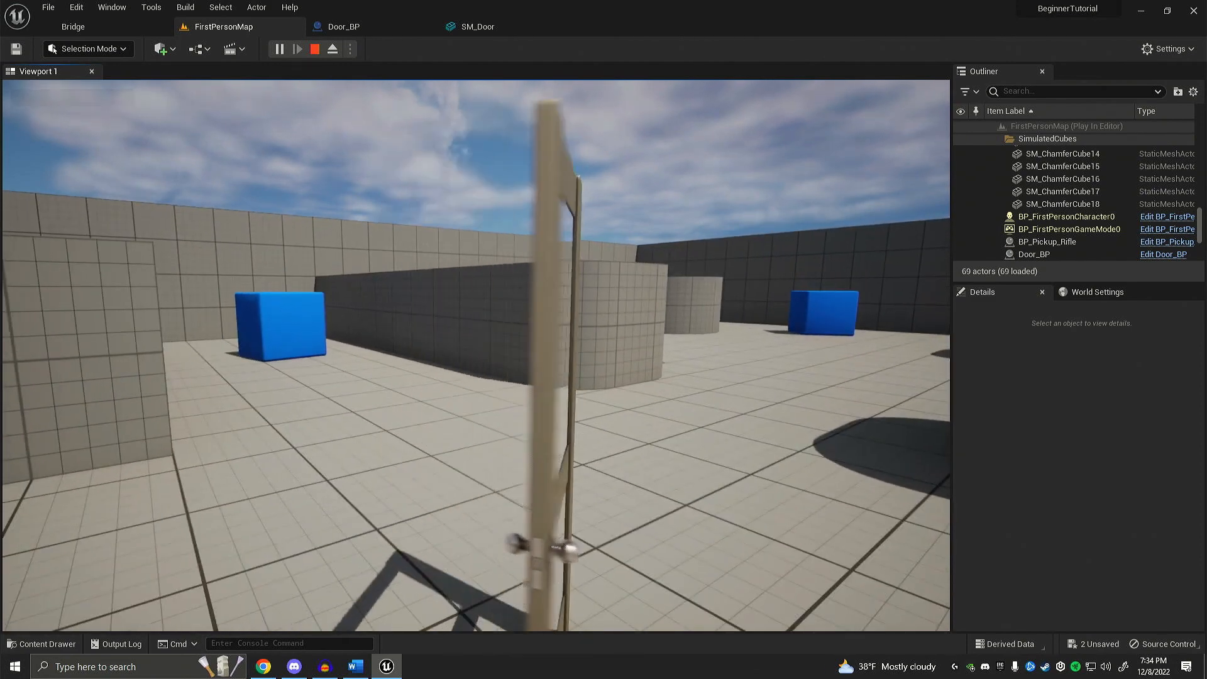